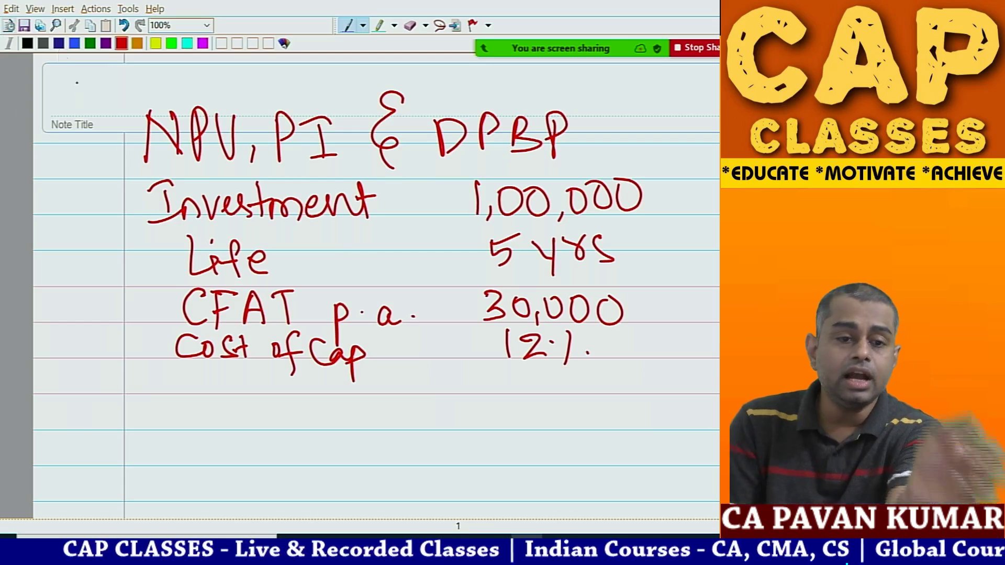
# Add a new blank note page after the NPV, PI & DPBP notes using Ctrl+N.
pyautogui.hotkey('ctrl', 'n')
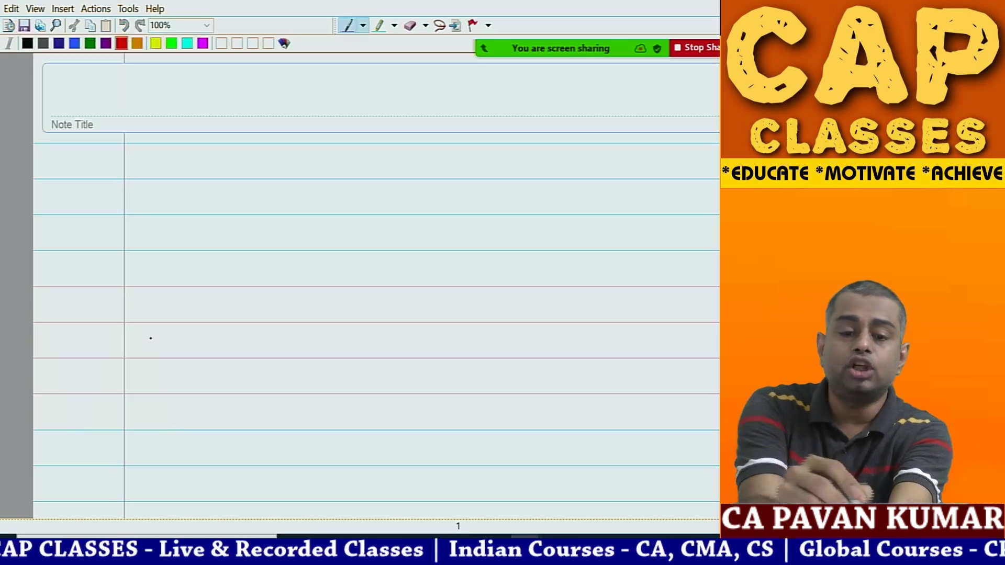
# Draw a red timeline with tick marks labelled Yr 0 through 5.
pyautogui.moveTo(146, 268)
pyautogui.mouseDown()
pyautogui.moveTo(674, 253)
pyautogui.moveTo(663, 279)
pyautogui.mouseUp()
pyautogui.moveTo(151, 239)
pyautogui.mouseDown()
pyautogui.moveTo(152, 294)
pyautogui.moveTo(118, 310)
pyautogui.moveTo(131, 328)
pyautogui.mouseUp()
pyautogui.moveTo(135, 302)
pyautogui.mouseDown()
pyautogui.moveTo(127, 352)
pyautogui.moveTo(148, 321)
pyautogui.mouseUp()
pyautogui.moveTo(147, 317); pyautogui.dragTo(159, 318)
pyautogui.moveTo(170, 325)
pyautogui.mouseDown()
pyautogui.moveTo(171, 341)
pyautogui.moveTo(173, 325)
pyautogui.mouseUp()
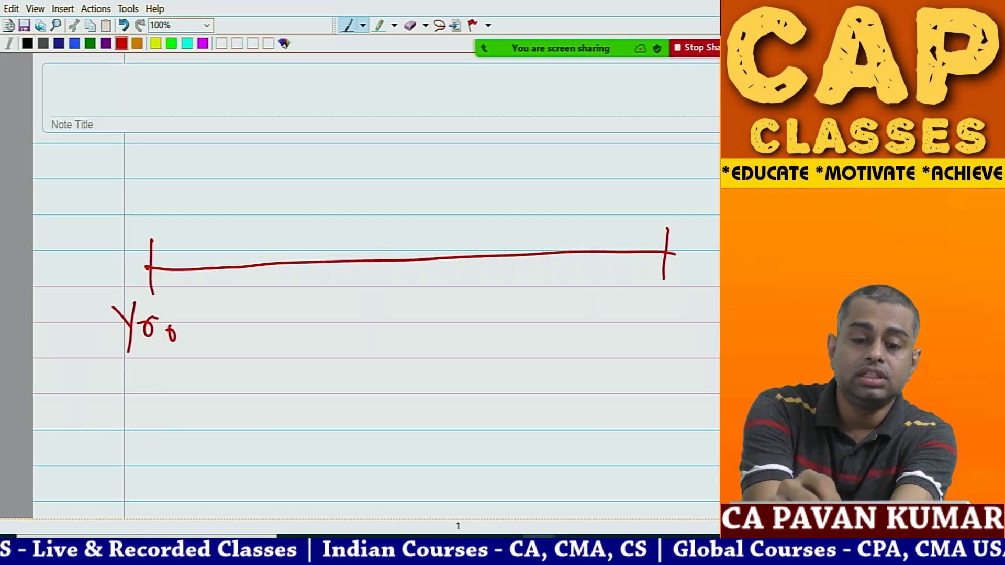
pyautogui.moveTo(261, 255); pyautogui.dragTo(261, 292)
pyautogui.moveTo(261, 327); pyautogui.dragTo(262, 345)
pyautogui.moveTo(370, 246); pyautogui.dragTo(369, 284)
pyautogui.moveTo(366, 329); pyautogui.dragTo(394, 345)
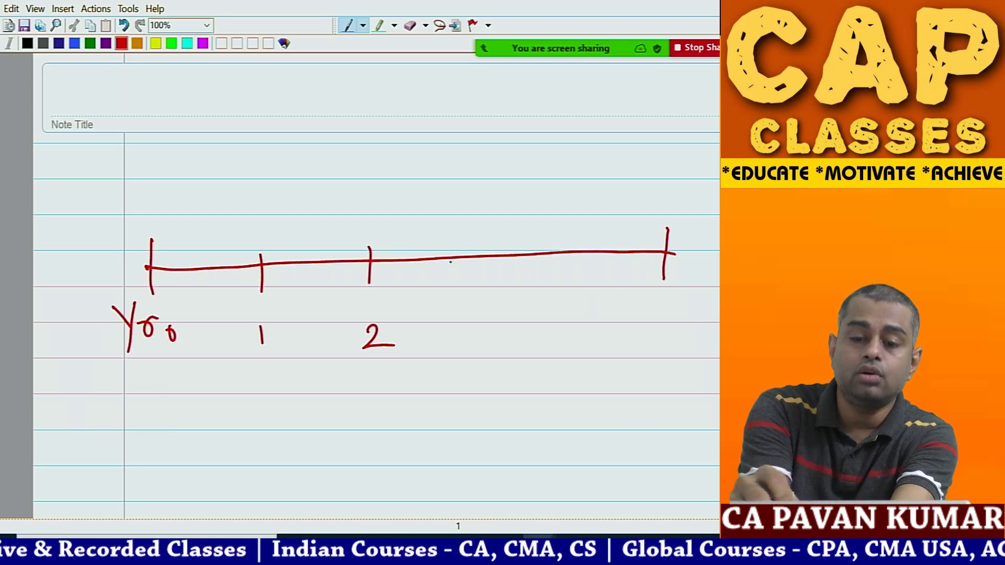
pyautogui.moveTo(462, 241); pyautogui.dragTo(470, 278)
pyautogui.moveTo(468, 320); pyautogui.dragTo(471, 343)
pyautogui.moveTo(561, 237); pyautogui.dragTo(568, 274)
pyautogui.moveTo(563, 315); pyautogui.dragTo(580, 351)
pyautogui.moveTo(654, 314); pyautogui.dragTo(663, 339)
pyautogui.moveTo(651, 311); pyautogui.dragTo(674, 308)
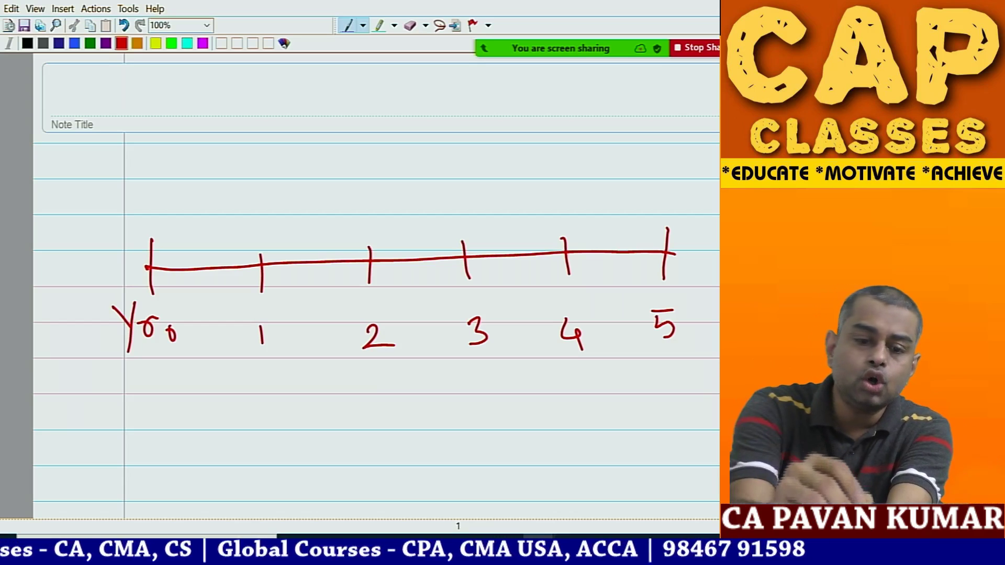
# Mark an X cash flow above years 1–5 and circle year 1's X.
pyautogui.moveTo(244, 213); pyautogui.dragTo(258, 236)
pyautogui.moveTo(260, 205); pyautogui.dragTo(255, 238)
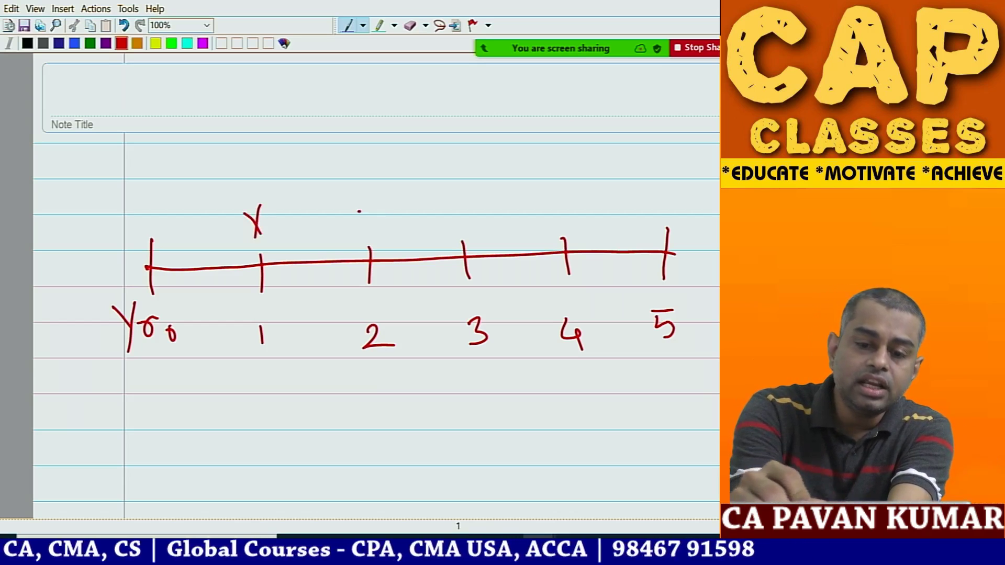
pyautogui.moveTo(359, 211); pyautogui.dragTo(371, 236)
pyautogui.moveTo(371, 208); pyautogui.dragTo(357, 243)
pyautogui.moveTo(448, 208); pyautogui.dragTo(464, 223)
pyautogui.moveTo(460, 202); pyautogui.dragTo(451, 235)
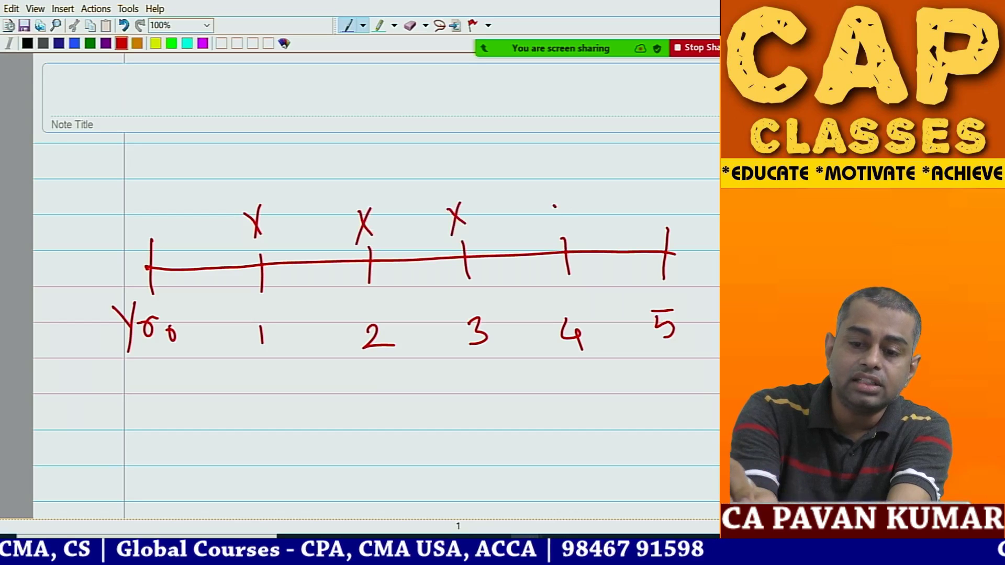
pyautogui.moveTo(555, 207); pyautogui.dragTo(573, 221)
pyautogui.moveTo(567, 200); pyautogui.dragTo(557, 232)
pyautogui.moveTo(649, 208)
pyautogui.mouseDown()
pyautogui.moveTo(678, 216)
pyautogui.moveTo(656, 233)
pyautogui.mouseUp()
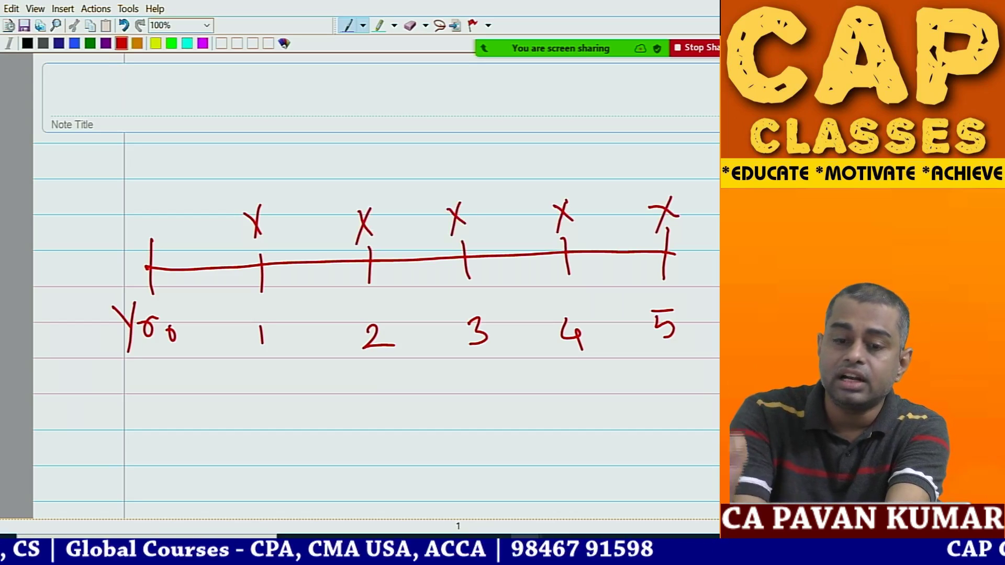
pyautogui.moveTo(257, 192)
pyautogui.mouseDown()
pyautogui.moveTo(230, 238)
pyautogui.moveTo(285, 206)
pyautogui.moveTo(259, 193)
pyautogui.mouseUp()
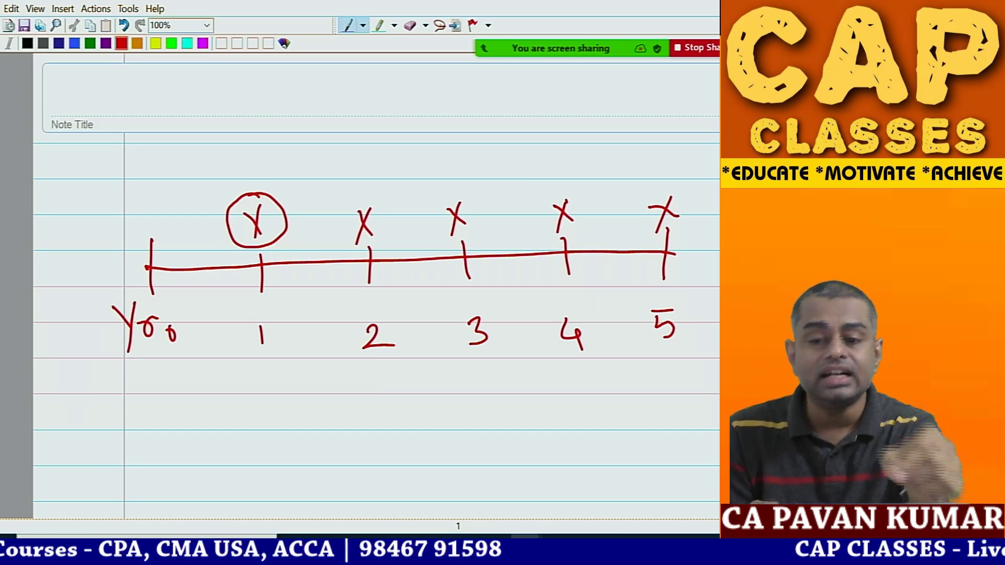
# Circle the year 2–4 X's and draw arcs carrying years 1–4 cash flows to year 5.
pyautogui.moveTo(251, 204)
pyautogui.mouseDown()
pyautogui.moveTo(397, 73)
pyautogui.moveTo(628, 173)
pyautogui.moveTo(649, 210)
pyautogui.mouseUp()
pyautogui.moveTo(630, 204); pyautogui.dragTo(654, 211)
pyautogui.moveTo(656, 177); pyautogui.dragTo(657, 211)
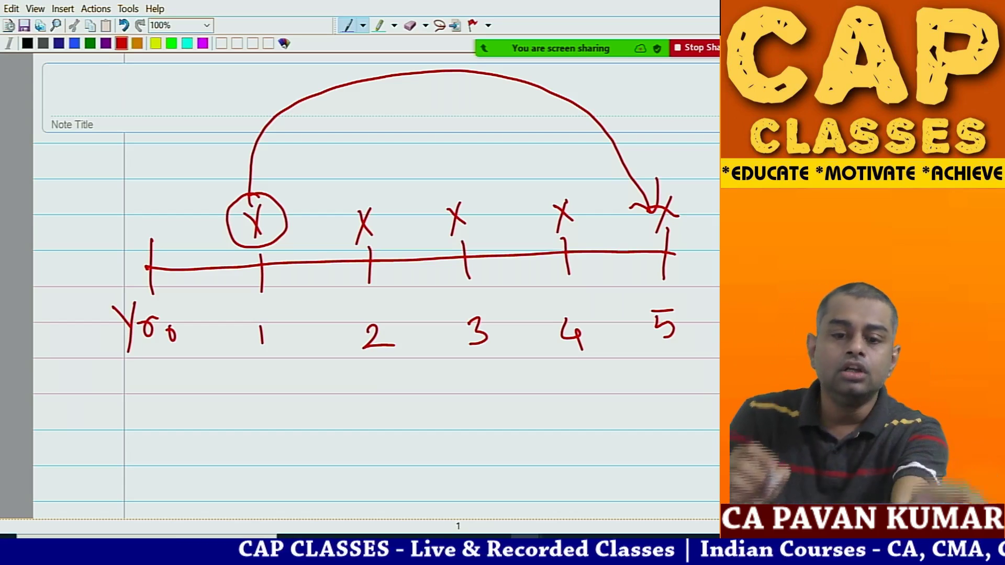
pyautogui.moveTo(361, 196)
pyautogui.mouseDown()
pyautogui.moveTo(390, 209)
pyautogui.moveTo(366, 193)
pyautogui.mouseUp()
pyautogui.moveTo(377, 215)
pyautogui.mouseDown()
pyautogui.moveTo(389, 183)
pyautogui.moveTo(626, 209)
pyautogui.moveTo(630, 178)
pyautogui.mouseUp()
pyautogui.moveTo(456, 204)
pyautogui.mouseDown()
pyautogui.moveTo(432, 219)
pyautogui.moveTo(474, 209)
pyautogui.mouseUp()
pyautogui.moveTo(480, 231)
pyautogui.mouseDown()
pyautogui.moveTo(518, 188)
pyautogui.moveTo(628, 222)
pyautogui.mouseUp()
pyautogui.moveTo(623, 225); pyautogui.dragTo(638, 209)
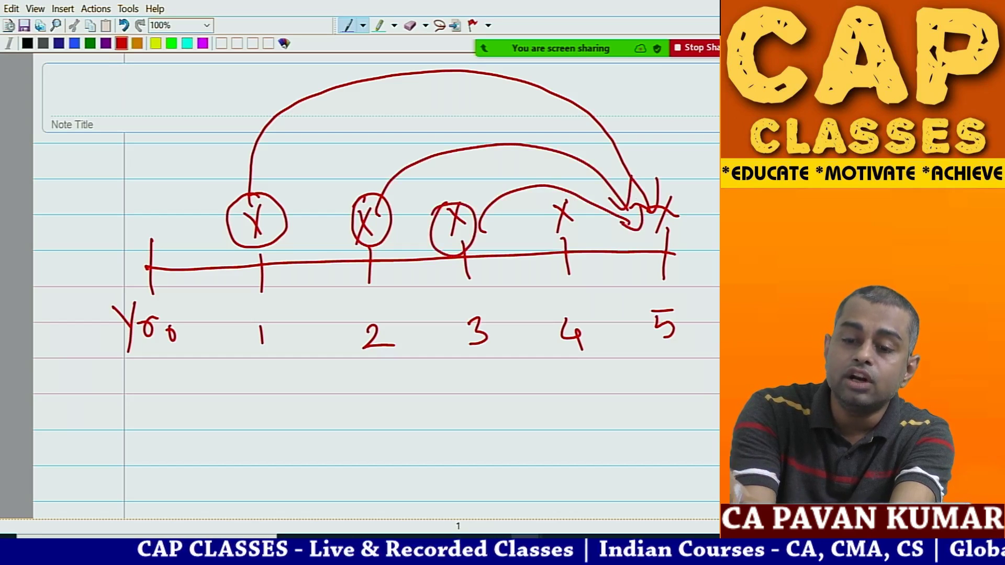
pyautogui.moveTo(559, 207)
pyautogui.mouseDown()
pyautogui.moveTo(552, 250)
pyautogui.moveTo(568, 205)
pyautogui.mouseUp()
pyautogui.moveTo(578, 243); pyautogui.dragTo(641, 223)
pyautogui.moveTo(632, 241); pyautogui.dragTo(654, 249)
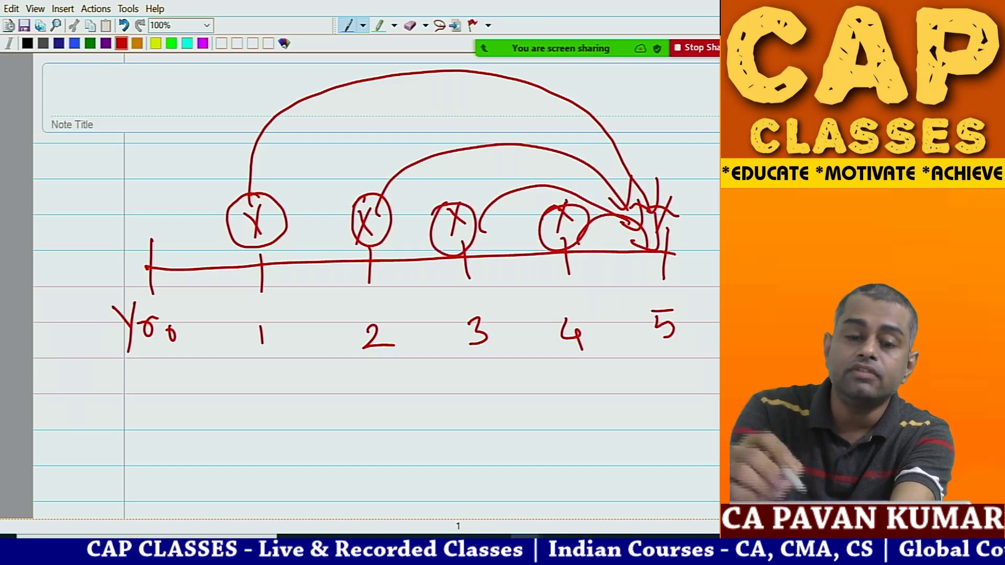
# In black ink, label the compounding periods 4, 3, 2, 1 and 0 above each flow.
pyautogui.click(27, 43)
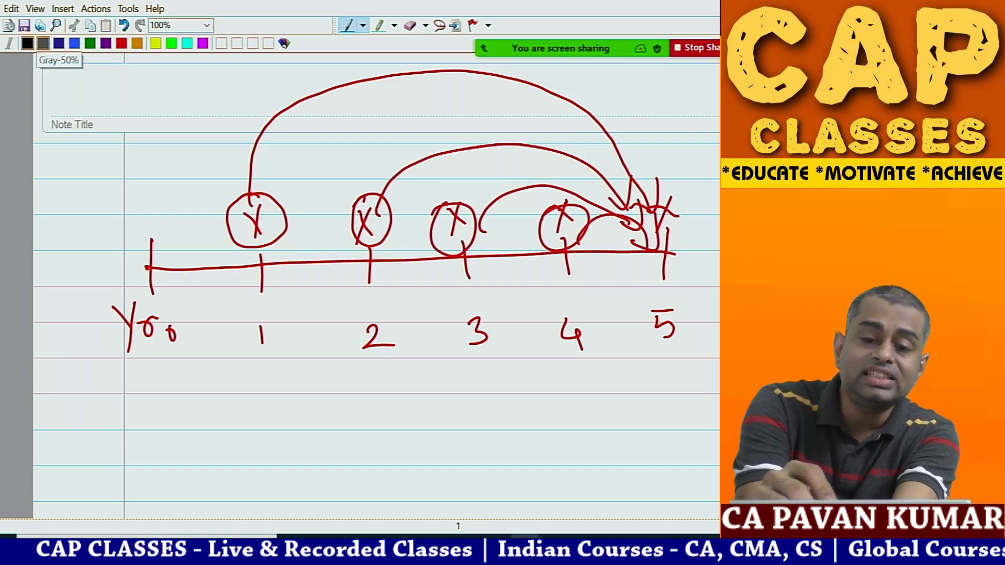
pyautogui.moveTo(290, 177)
pyautogui.mouseDown()
pyautogui.moveTo(310, 200)
pyautogui.moveTo(309, 220)
pyautogui.mouseUp()
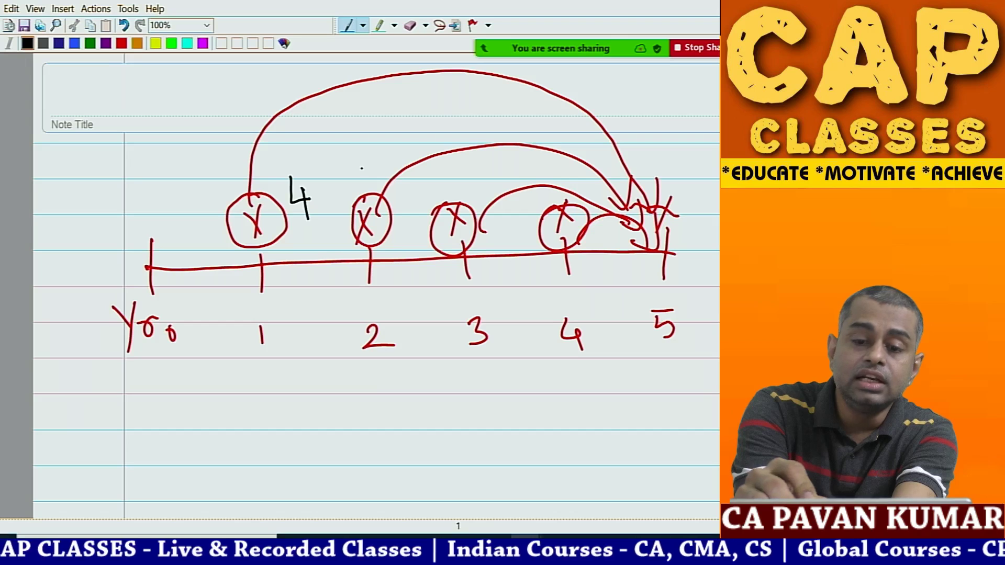
pyautogui.moveTo(362, 164); pyautogui.dragTo(367, 185)
pyautogui.moveTo(448, 172); pyautogui.dragTo(472, 191)
pyautogui.moveTo(551, 161); pyautogui.dragTo(558, 182)
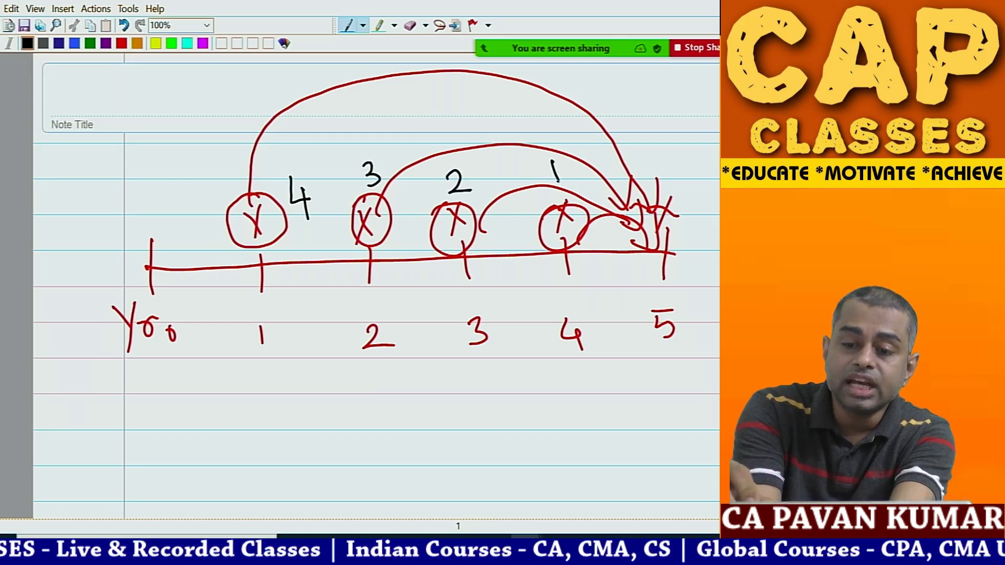
pyautogui.moveTo(689, 162)
pyautogui.mouseDown()
pyautogui.moveTo(682, 176)
pyautogui.moveTo(689, 163)
pyautogui.mouseUp()
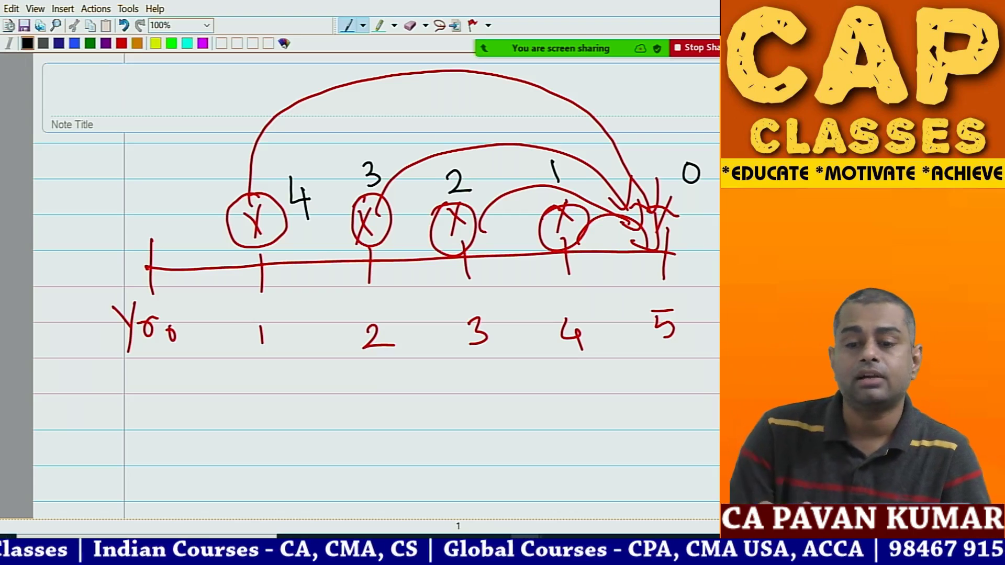
# Draw check marks over the 4, 3, 2, 1 and 0 period labels.
pyautogui.moveTo(303, 173)
pyautogui.mouseDown()
pyautogui.moveTo(348, 122)
pyautogui.moveTo(433, 99)
pyautogui.mouseUp()
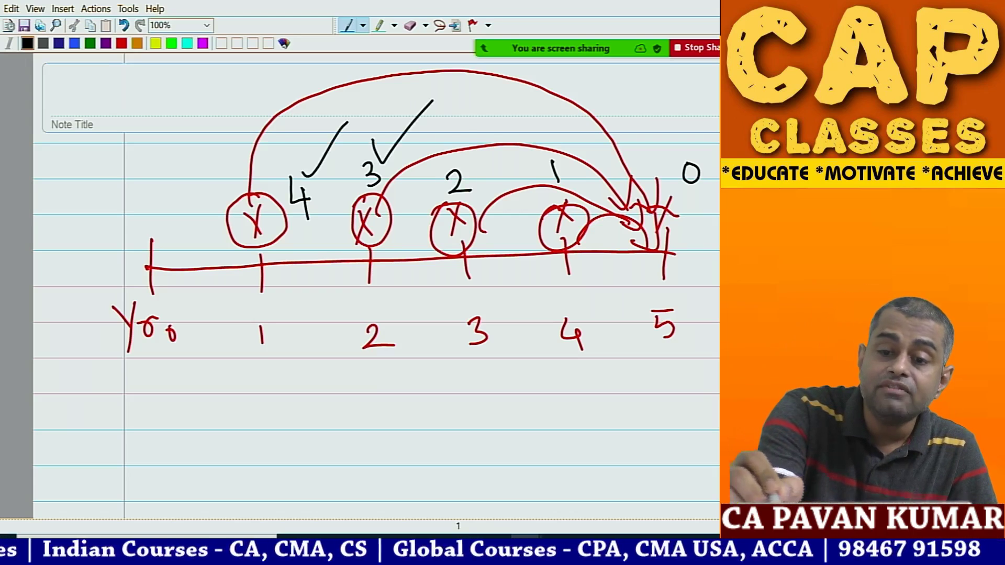
pyautogui.moveTo(449, 137); pyautogui.dragTo(495, 92)
pyautogui.moveTo(549, 134); pyautogui.dragTo(595, 85)
pyautogui.moveTo(669, 137); pyautogui.dragTo(710, 89)
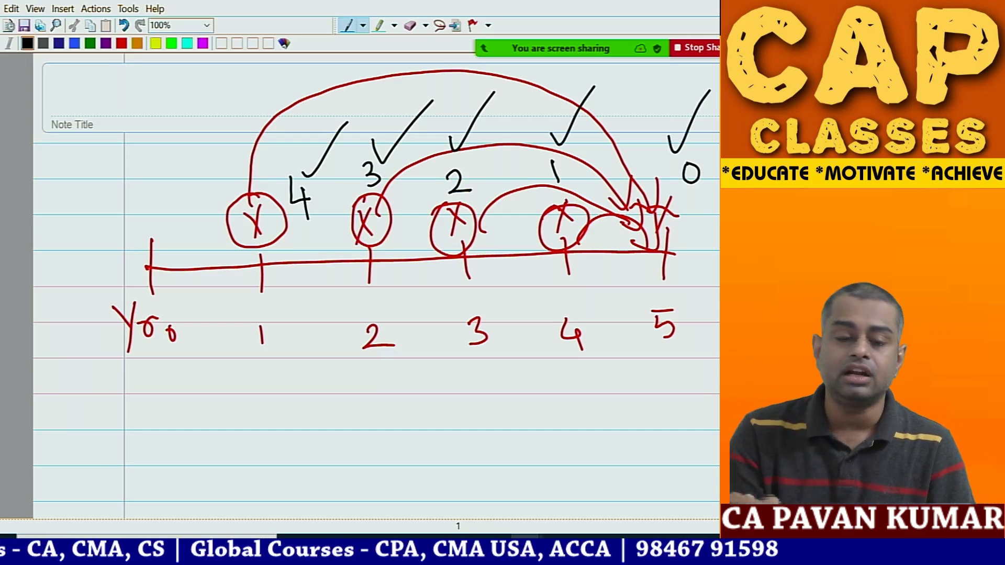
# Write P under year 0 and rates I1 and I2 under years 1 and 2.
pyautogui.moveTo(125, 359); pyautogui.dragTo(117, 415)
pyautogui.moveTo(107, 392)
pyautogui.mouseDown()
pyautogui.moveTo(129, 361)
pyautogui.moveTo(105, 391)
pyautogui.mouseUp()
pyautogui.moveTo(269, 366); pyautogui.dragTo(270, 402)
pyautogui.moveTo(245, 369); pyautogui.dragTo(272, 365)
pyautogui.moveTo(250, 403)
pyautogui.mouseDown()
pyautogui.moveTo(299, 395)
pyautogui.moveTo(322, 415)
pyautogui.mouseUp()
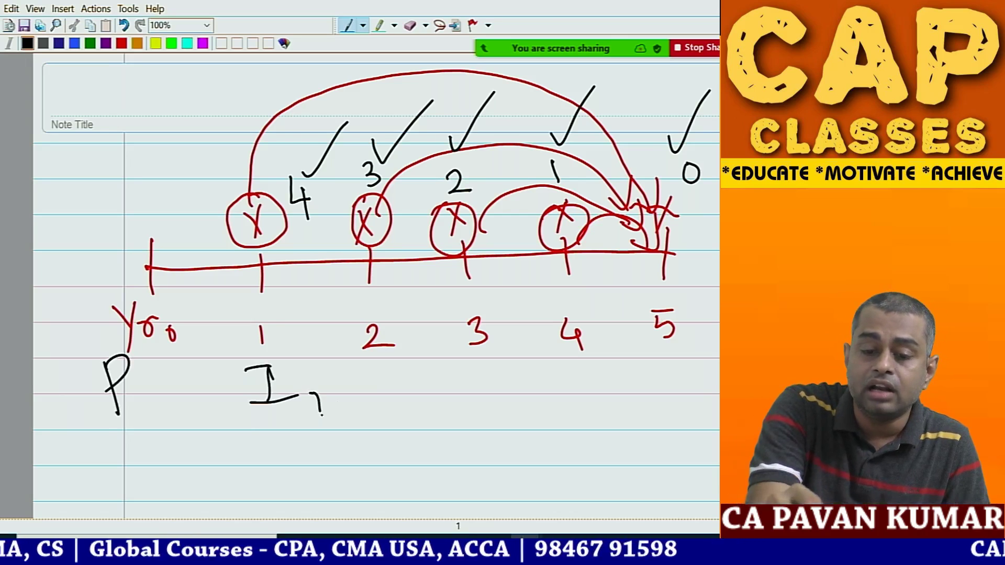
pyautogui.moveTo(380, 369)
pyautogui.mouseDown()
pyautogui.moveTo(383, 407)
pyautogui.moveTo(394, 369)
pyautogui.mouseUp()
pyautogui.moveTo(369, 410); pyautogui.dragTo(391, 408)
pyautogui.moveTo(401, 403); pyautogui.dragTo(432, 416)
# Write rates I3, I4 and I5 under years 3 to 5.
pyautogui.moveTo(467, 367)
pyautogui.mouseDown()
pyautogui.moveTo(469, 403)
pyautogui.moveTo(474, 366)
pyautogui.mouseUp()
pyautogui.moveTo(458, 407)
pyautogui.mouseDown()
pyautogui.moveTo(471, 403)
pyautogui.moveTo(489, 421)
pyautogui.mouseUp()
pyautogui.moveTo(579, 368); pyautogui.dragTo(573, 405)
pyautogui.moveTo(553, 371); pyautogui.dragTo(582, 366)
pyautogui.moveTo(559, 408); pyautogui.dragTo(610, 401)
pyautogui.moveTo(605, 395); pyautogui.dragTo(609, 419)
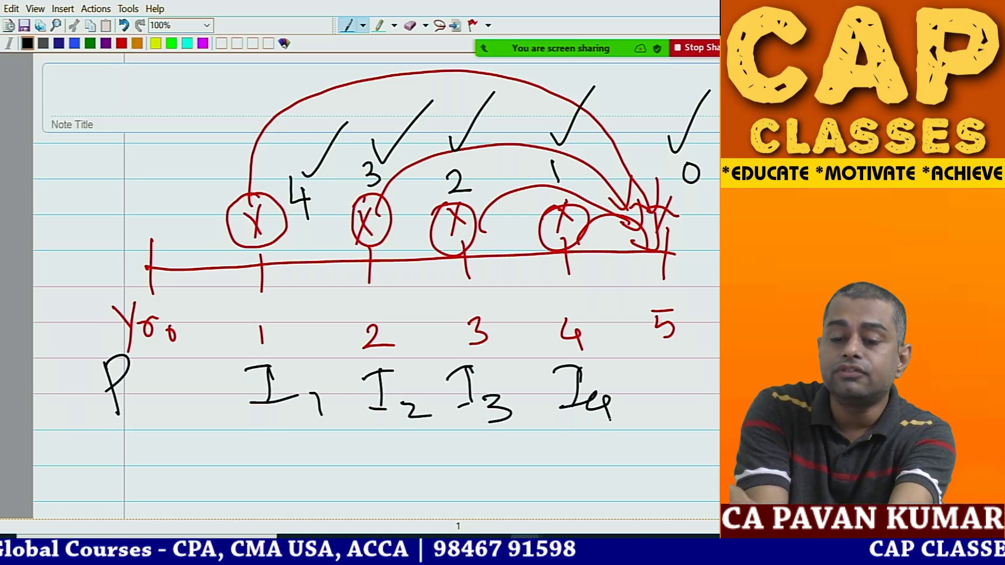
pyautogui.moveTo(670, 361); pyautogui.dragTo(668, 396)
pyautogui.moveTo(644, 362); pyautogui.dragTo(677, 359)
pyautogui.moveTo(660, 399); pyautogui.dragTo(686, 395)
pyautogui.moveTo(690, 377)
pyautogui.mouseDown()
pyautogui.moveTo(702, 396)
pyautogui.moveTo(694, 414)
pyautogui.mouseUp()
pyautogui.moveTo(687, 382); pyautogui.dragTo(717, 375)
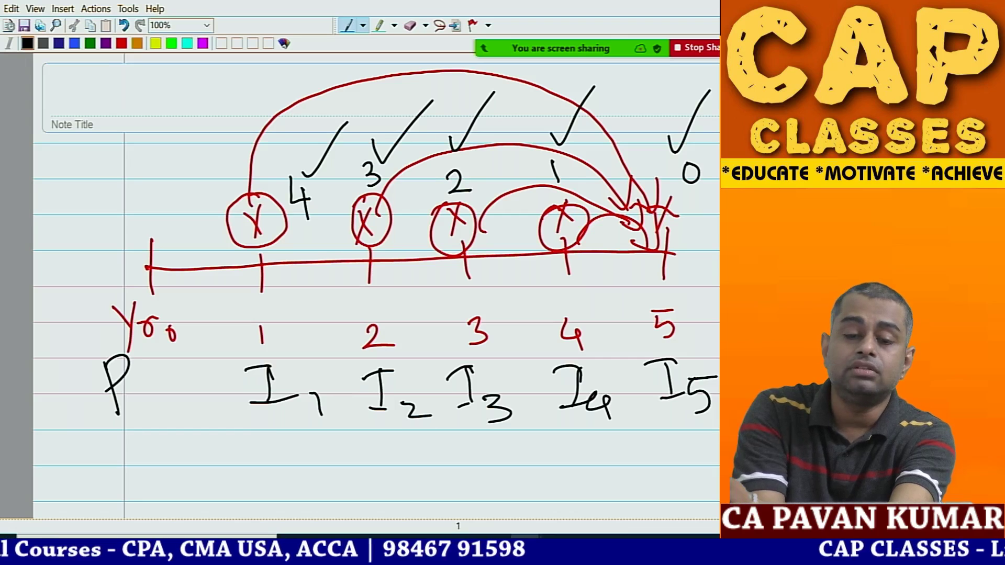
# Loop around the P and I1–I5 row and add an arrow with an I note at year 5.
pyautogui.moveTo(69, 337)
pyautogui.mouseDown()
pyautogui.moveTo(80, 403)
pyautogui.moveTo(378, 444)
pyautogui.moveTo(703, 427)
pyautogui.moveTo(382, 335)
pyautogui.moveTo(70, 324)
pyautogui.moveTo(80, 349)
pyautogui.mouseUp()
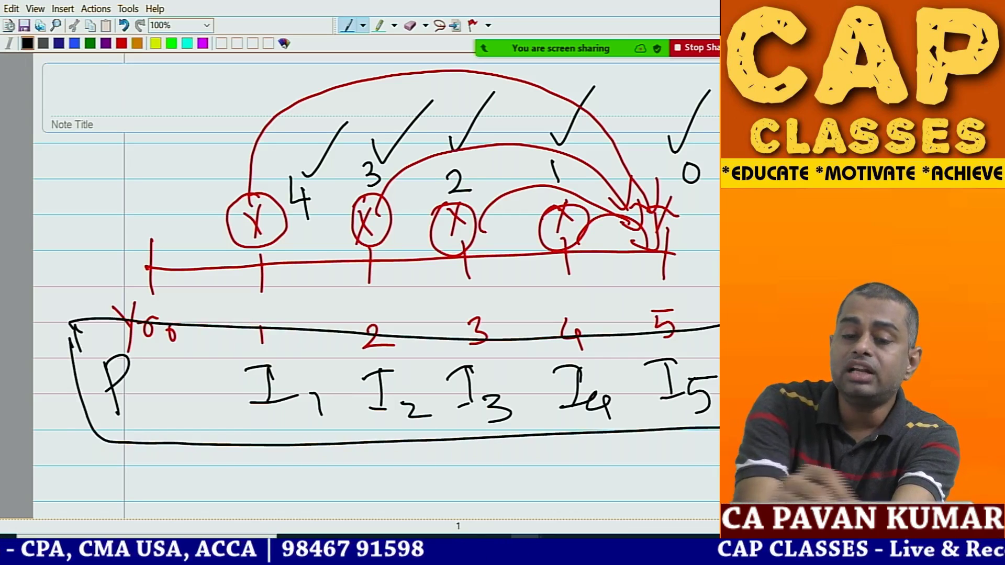
pyautogui.moveTo(720, 267); pyautogui.dragTo(690, 270)
pyautogui.moveTo(704, 256)
pyautogui.mouseDown()
pyautogui.moveTo(688, 269)
pyautogui.moveTo(709, 287)
pyautogui.mouseUp()
pyautogui.moveTo(704, 214)
pyautogui.mouseDown()
pyautogui.moveTo(704, 241)
pyautogui.moveTo(703, 215)
pyautogui.moveTo(717, 243)
pyautogui.moveTo(719, 227)
pyautogui.mouseUp()
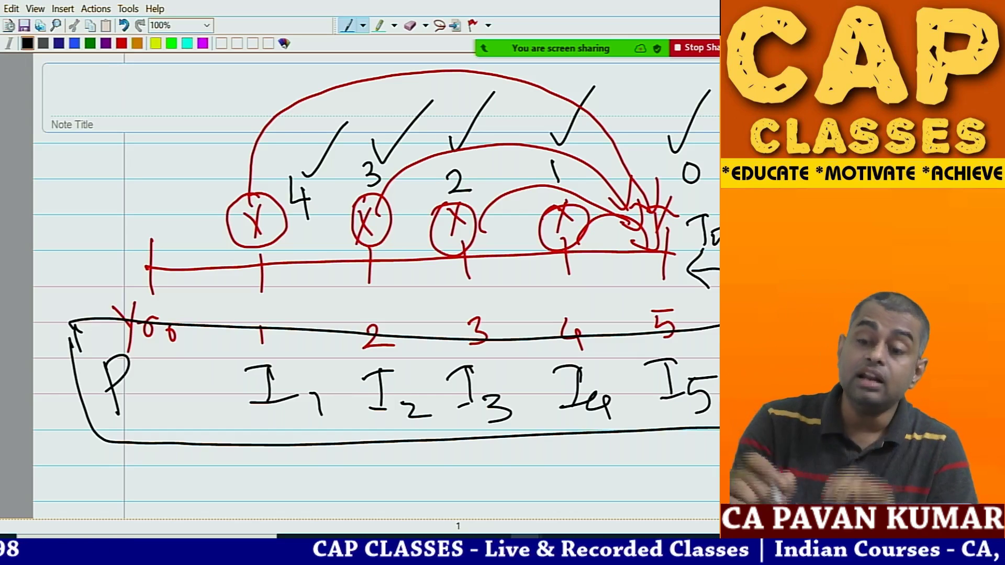
# Circle the year 5 terminal value note and the year 0 point, then bring up cma fm.pdf.
pyautogui.moveTo(716, 192)
pyautogui.mouseDown()
pyautogui.moveTo(707, 194)
pyautogui.moveTo(717, 279)
pyautogui.moveTo(681, 204)
pyautogui.moveTo(716, 277)
pyautogui.moveTo(665, 246)
pyautogui.moveTo(717, 280)
pyautogui.moveTo(700, 281)
pyautogui.moveTo(708, 189)
pyautogui.mouseUp()
pyautogui.moveTo(151, 224)
pyautogui.mouseDown()
pyautogui.moveTo(121, 296)
pyautogui.moveTo(140, 219)
pyautogui.moveTo(185, 255)
pyautogui.mouseUp()
pyautogui.moveTo(120, 225)
pyautogui.mouseDown()
pyautogui.moveTo(175, 301)
pyautogui.moveTo(157, 214)
pyautogui.moveTo(144, 298)
pyautogui.mouseUp()
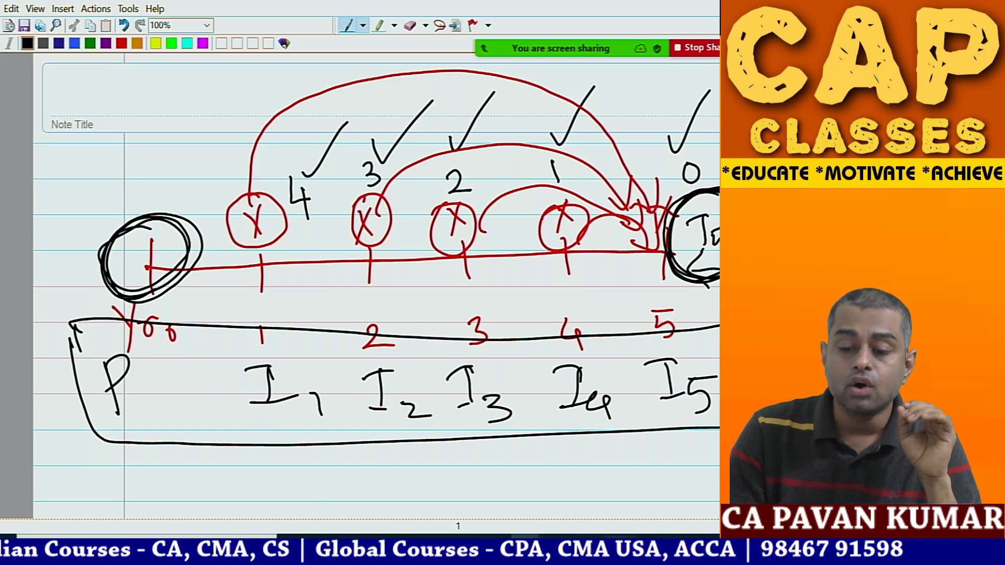
pyautogui.moveTo(621, 555)
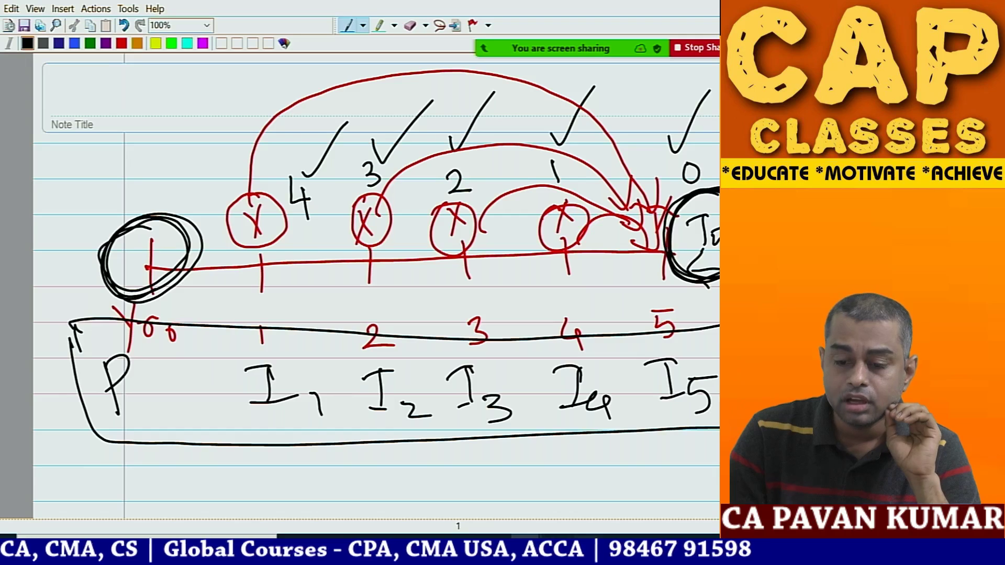
pyautogui.click(622, 555)
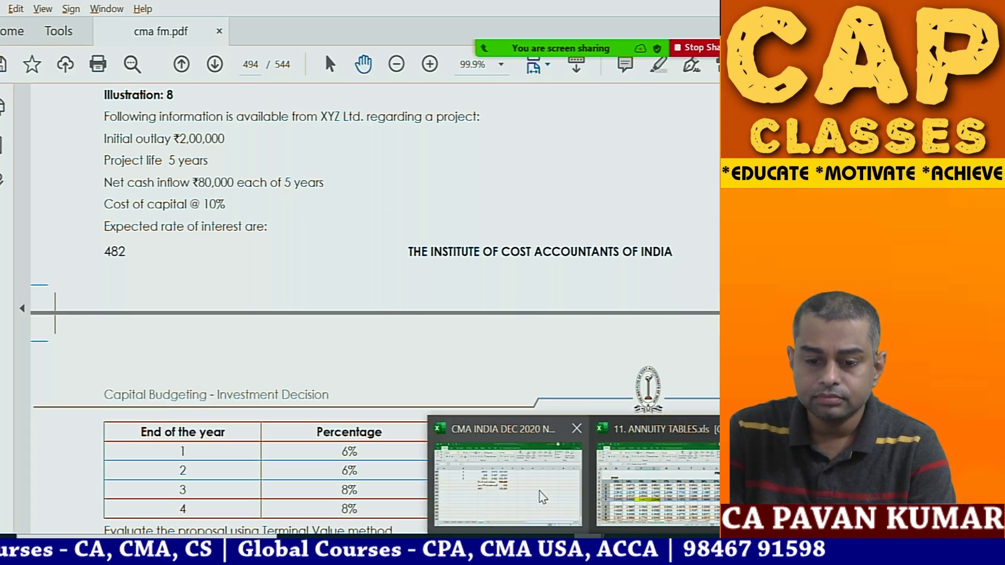
# Return from Illustration 8 to the Excel workbook showing NPV 142.609.
pyautogui.click(540, 494)
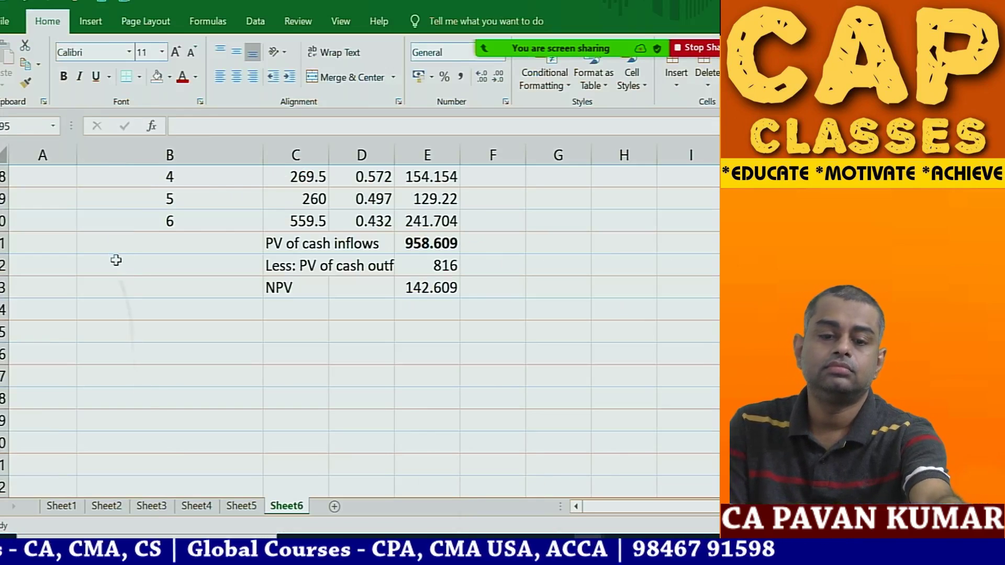
# Narrow column B and enter the title 'Statement showing calculation of terminal value' in B103.
pyautogui.click(322, 291)
pyautogui.click(247, 327)
pyautogui.press('Down')
pyautogui.press('Down')
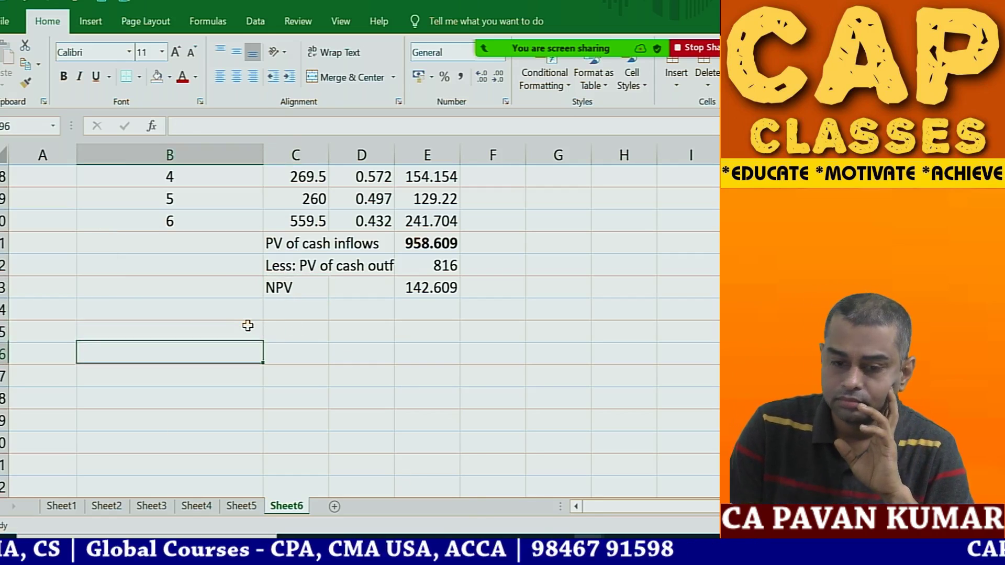
pyautogui.press('Down')
pyautogui.press('Down')
pyautogui.press('Down')
pyautogui.press('Down')
pyautogui.press('Down')
pyautogui.press('Down')
pyautogui.press('Down')
pyautogui.press('Down')
pyautogui.press('Down')
pyautogui.press('Down')
pyautogui.press('Down')
pyautogui.press('Down')
pyautogui.press('Down')
pyautogui.press('Down')
pyautogui.press('Down')
pyautogui.press('Down')
pyautogui.press('Down')
pyautogui.press('Down')
pyautogui.press('Down')
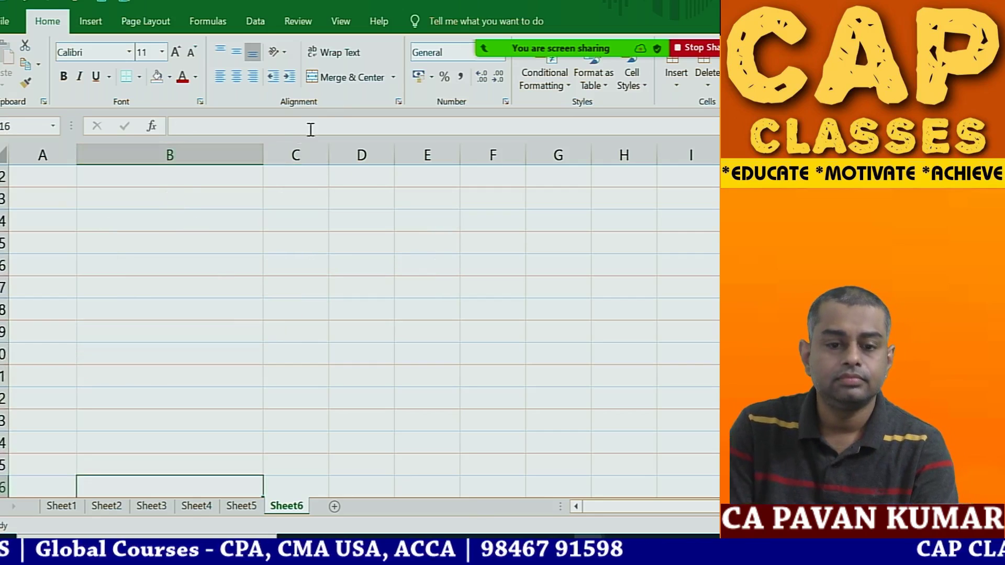
pyautogui.moveTo(265, 149); pyautogui.dragTo(157, 155)
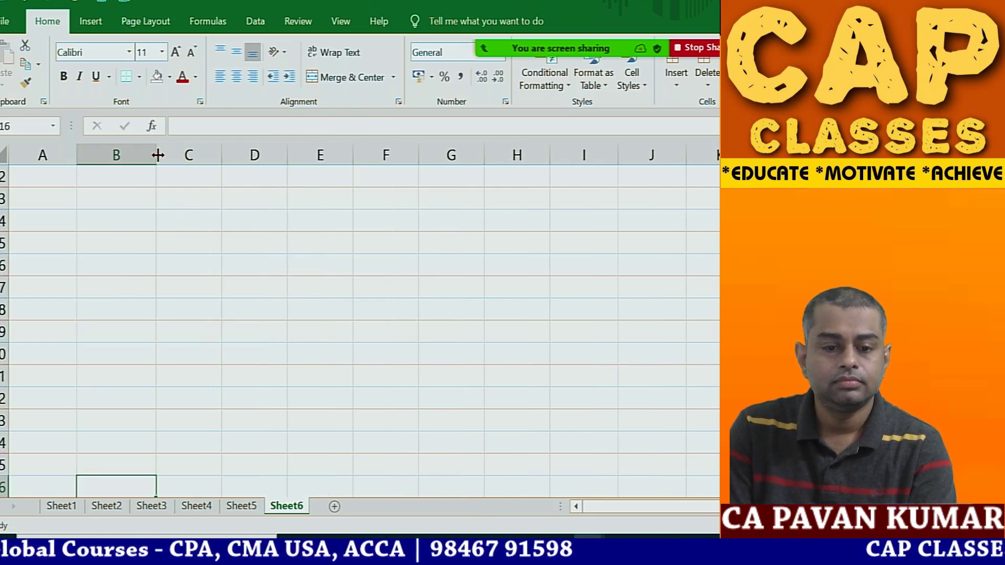
pyautogui.click(129, 195)
pyautogui.write('Stateme')
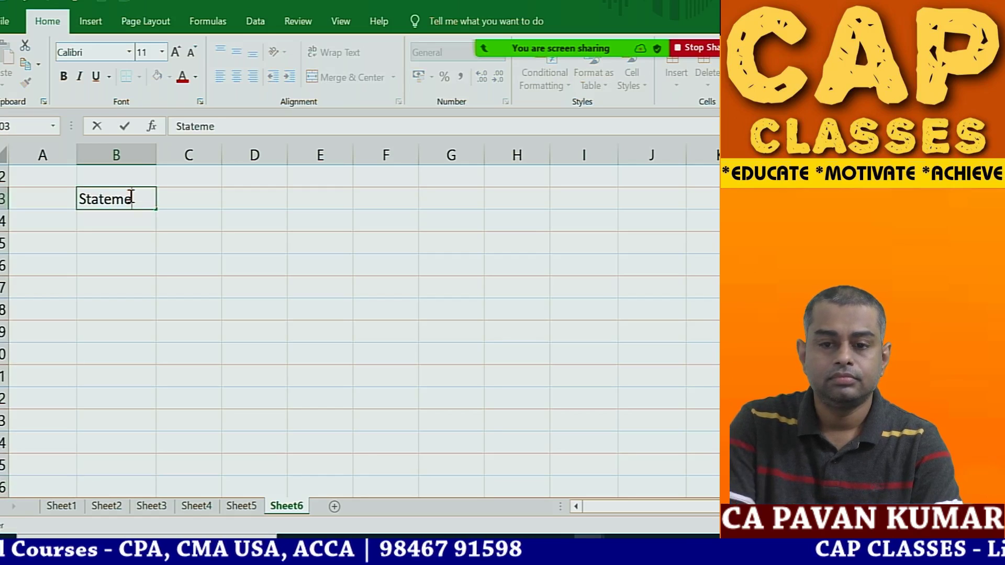
pyautogui.write('nt showing')
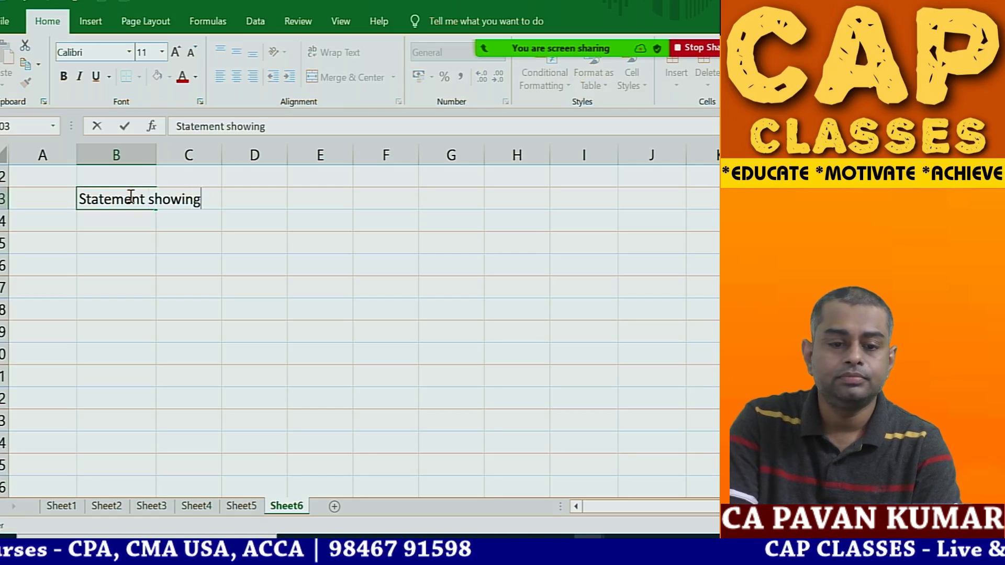
pyautogui.write(' calculation of ')
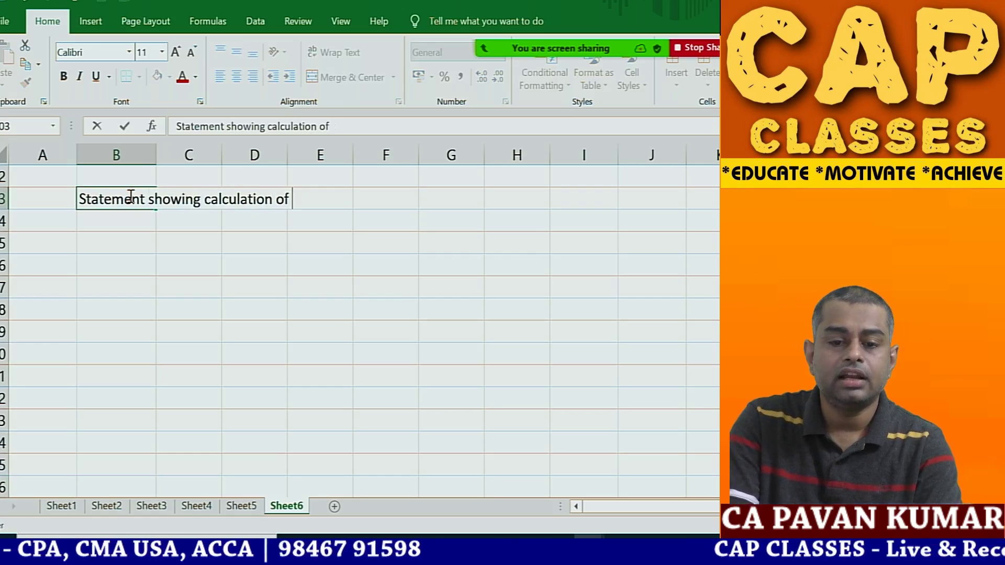
pyautogui.write('terminal value')
pyautogui.press('Return')
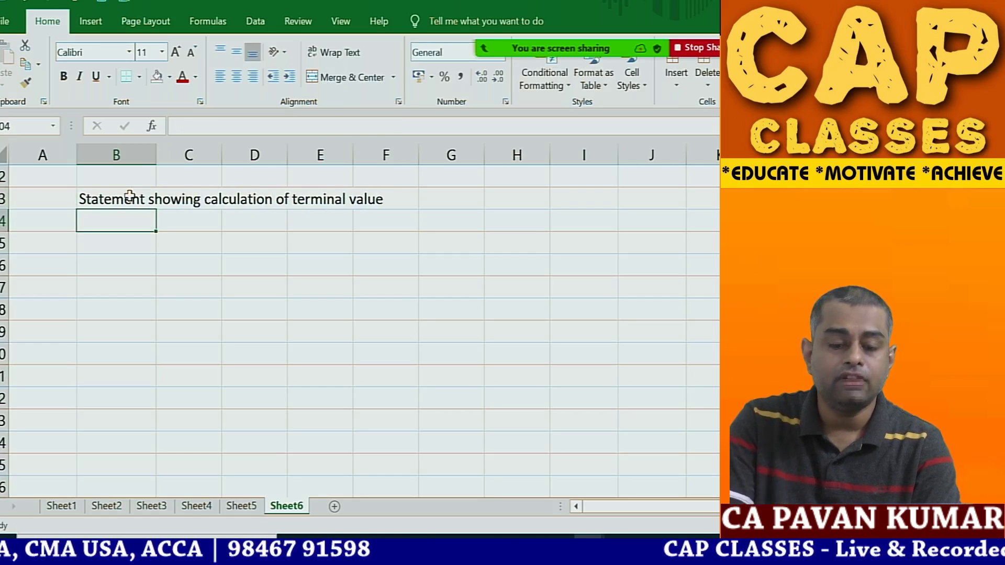
# Add a Year heading with years 1 to 5 below it, centred.
pyautogui.write('Parti')
pyautogui.press('BackSpace')
pyautogui.press('BackSpace')
pyautogui.press('BackSpace')
pyautogui.press('BackSpace')
pyautogui.press('BackSpace')
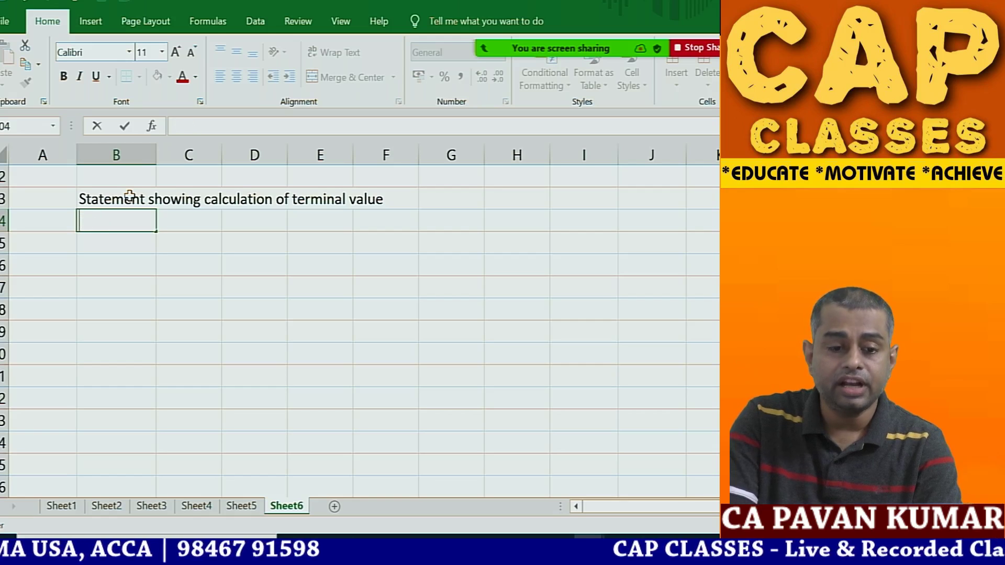
pyautogui.write('Year')
pyautogui.press('Return')
pyautogui.write('1 2')
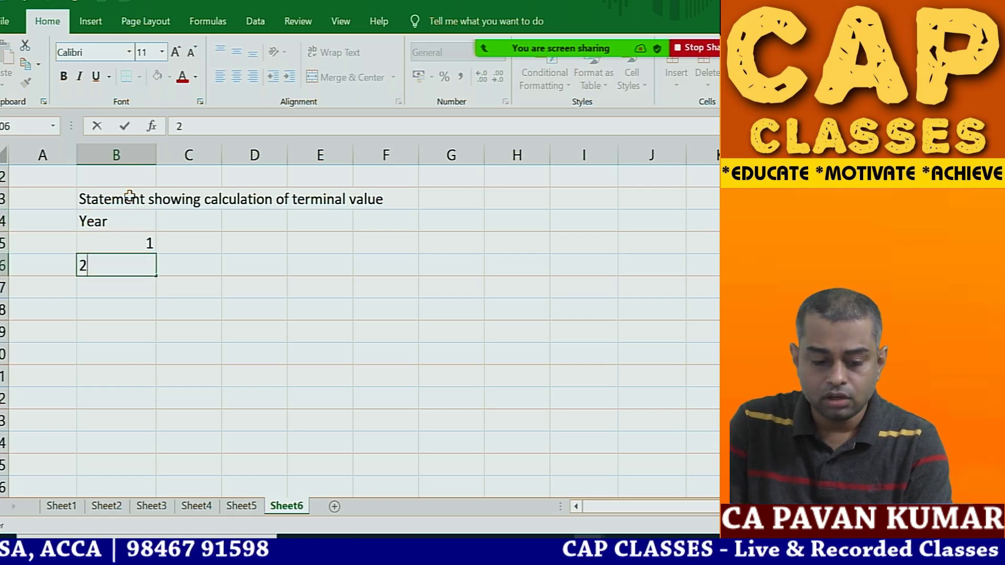
pyautogui.write(' 3 4 5')
pyautogui.press('Return')
pyautogui.press('Up')
pyautogui.press('Up')
pyautogui.press('Up')
pyautogui.press('Up')
pyautogui.press('Up')
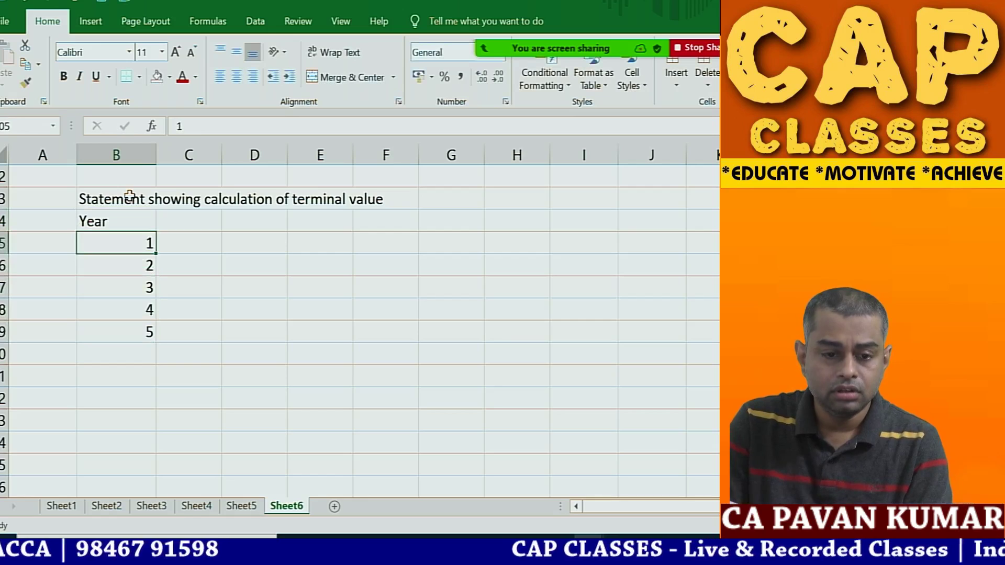
pyautogui.hotkey('ctrl', 'shift', 'Down')
pyautogui.click(236, 77)
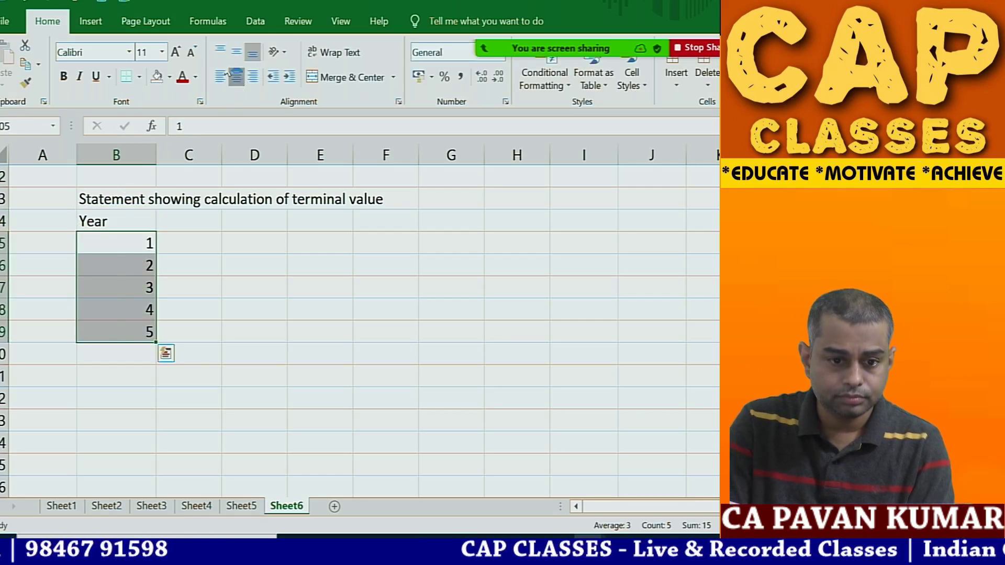
# Add a Cash flows heading beside Year and widen its column.
pyautogui.click(191, 221)
pyautogui.write('C')
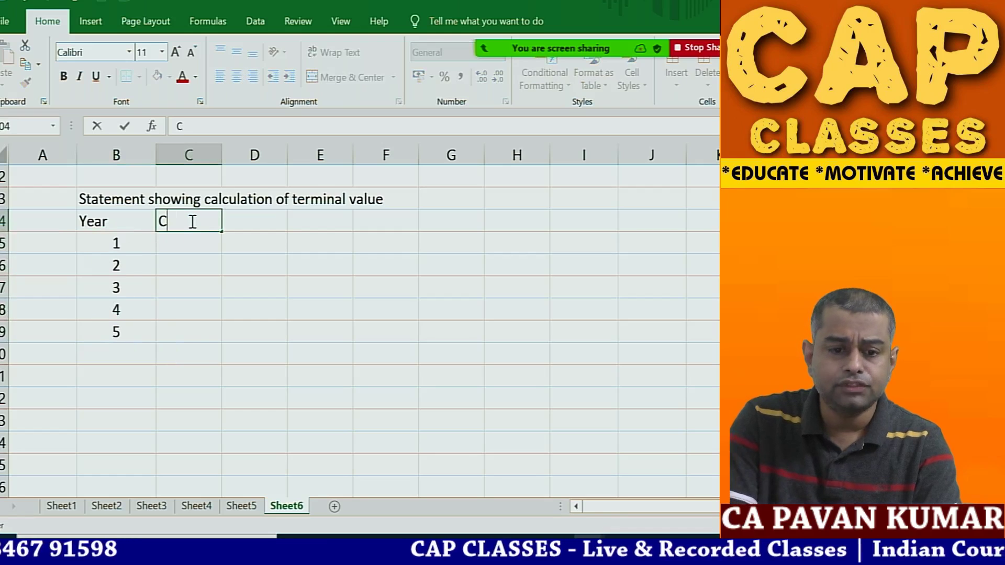
pyautogui.write('ash flows')
pyautogui.press('Return')
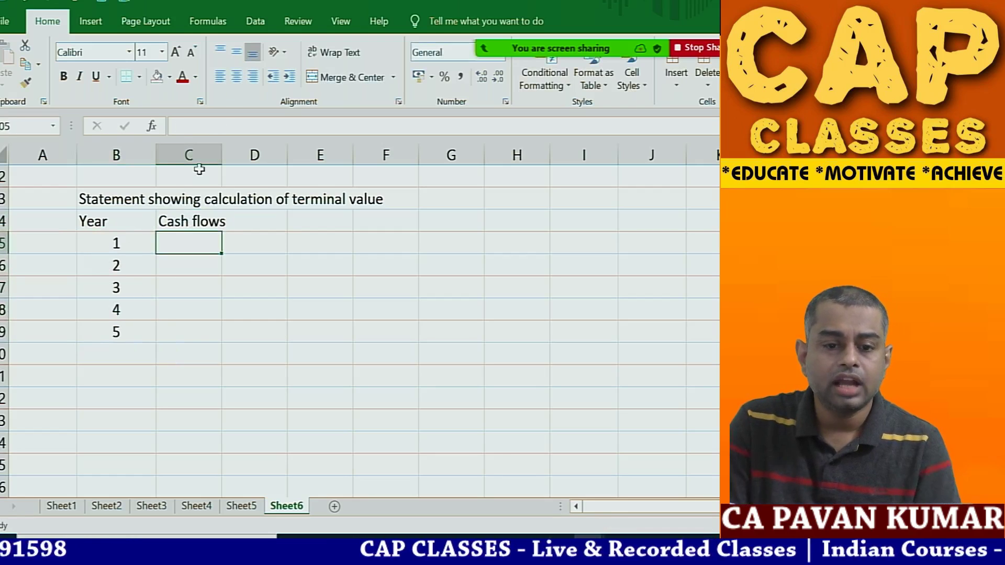
pyautogui.moveTo(223, 156); pyautogui.dragTo(241, 159)
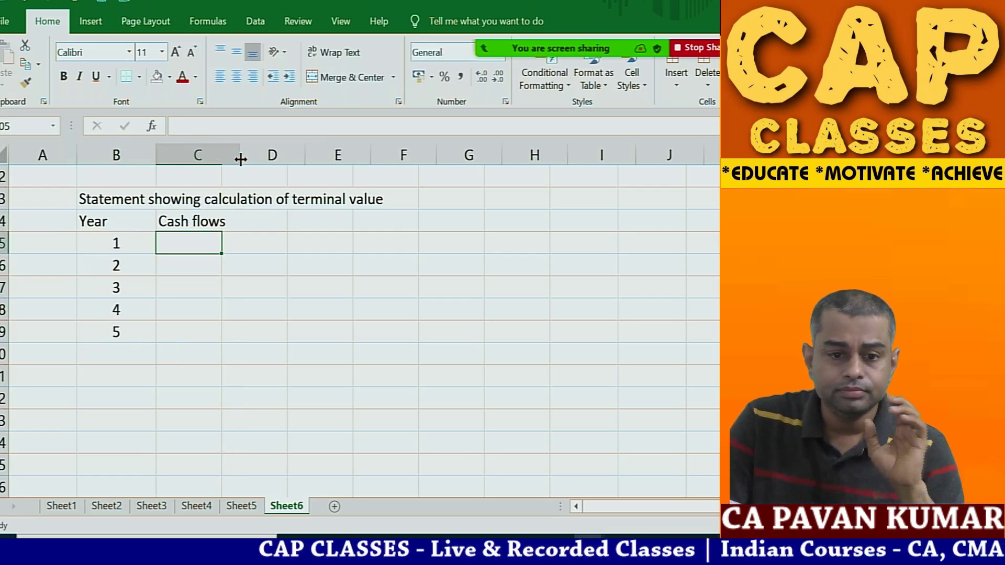
# Enter 80000 as the cash flow for each of years 1 to 5.
pyautogui.click(218, 348)
pyautogui.click(189, 248)
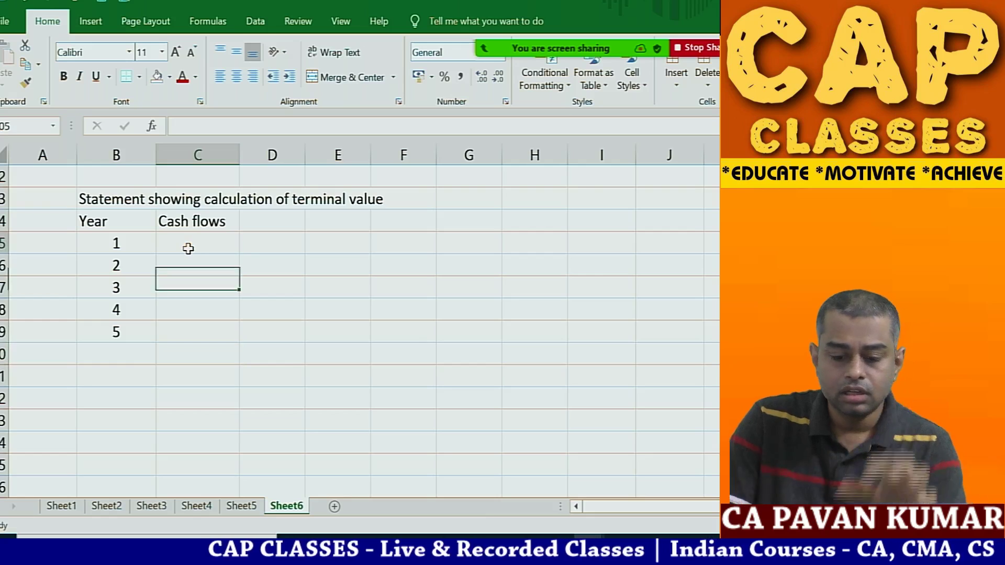
pyautogui.write('80000')
pyautogui.press('Return')
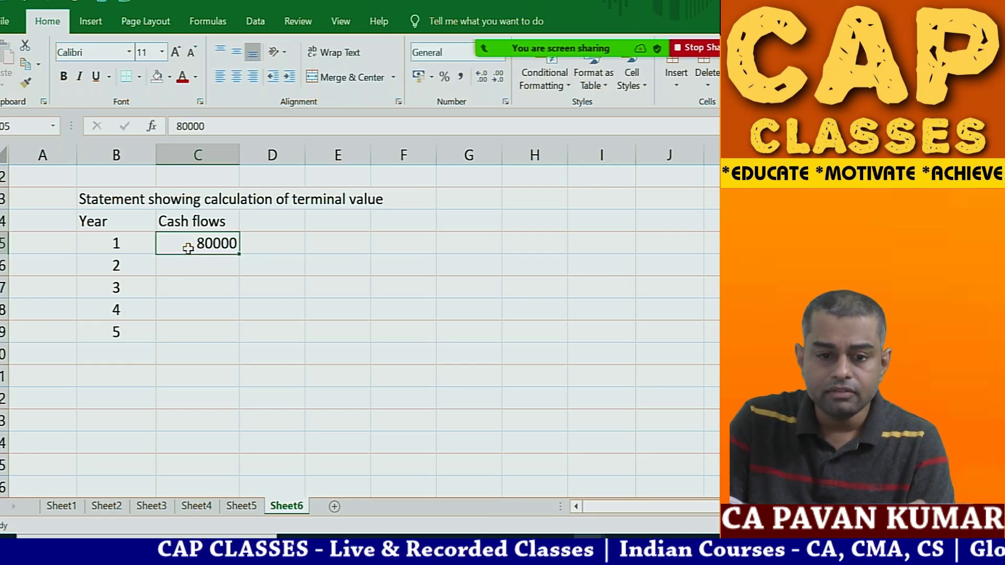
pyautogui.hotkey('ctrl', 'c')
pyautogui.press('Down')
pyautogui.hotkey('shift', 'Down')
pyautogui.hotkey('shift', 'Down')
pyautogui.hotkey('shift', 'Down')
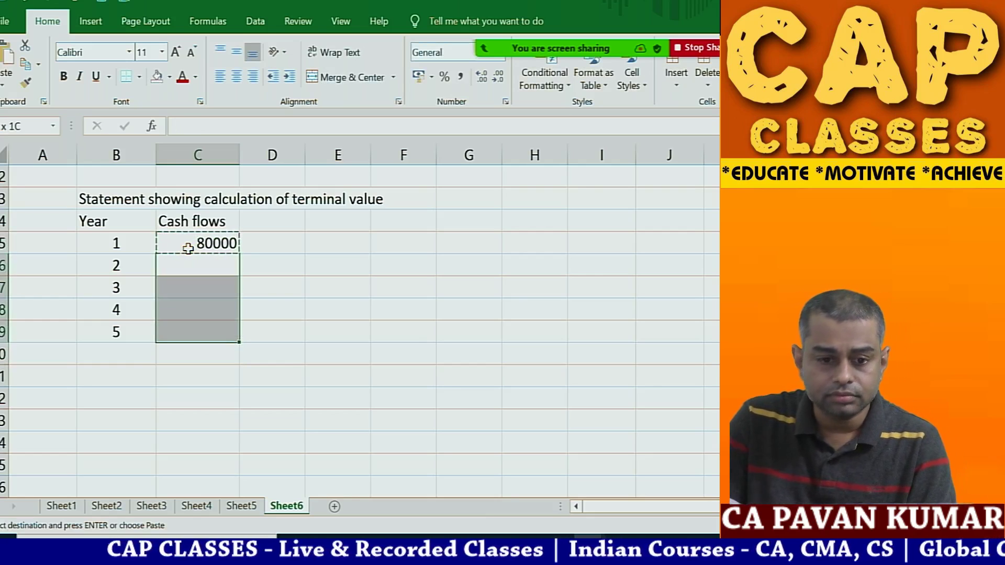
pyautogui.hotkey('ctrl', 'v')
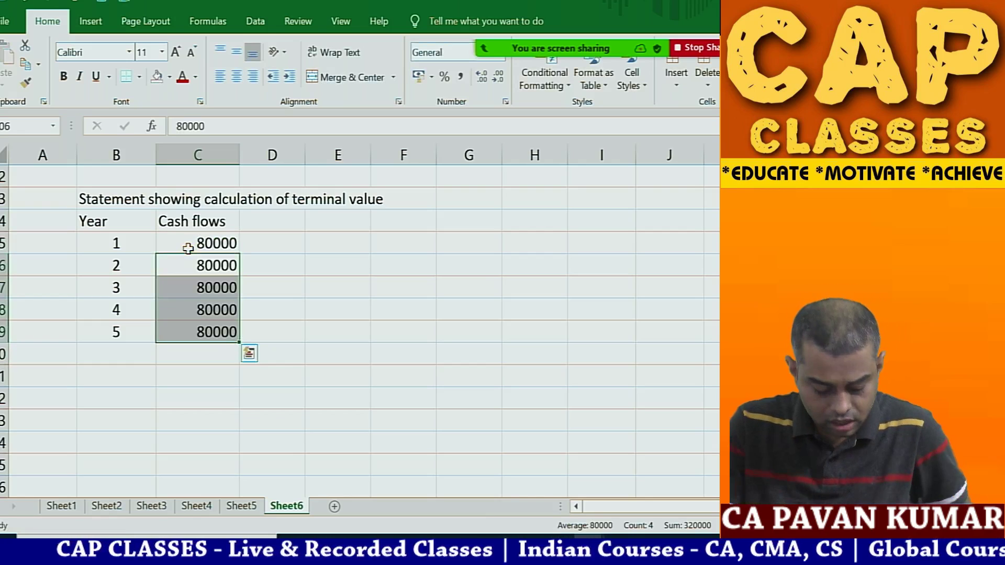
pyautogui.press('Up')
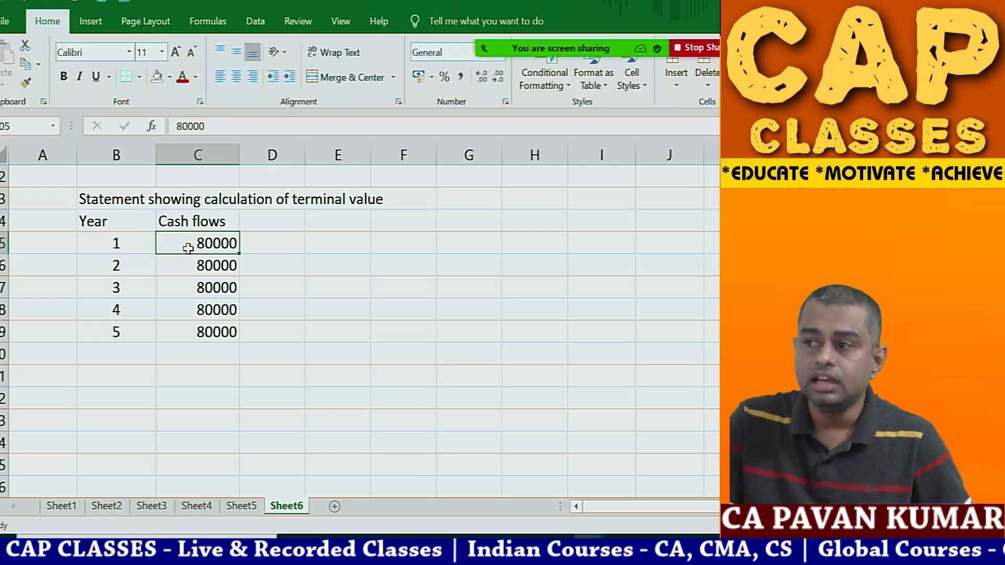
# Add a 'Rate of REturn' heading and switch to the question PDF.
pyautogui.press('Up')
pyautogui.press('Up')
pyautogui.press('Right')
pyautogui.press('Down')
pyautogui.write('R')
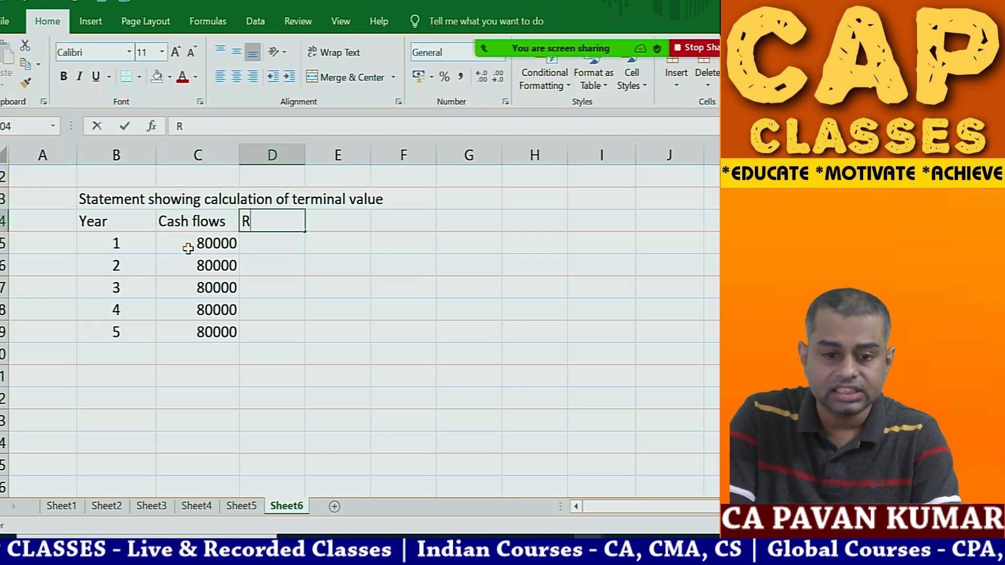
pyautogui.write('ate of REturn')
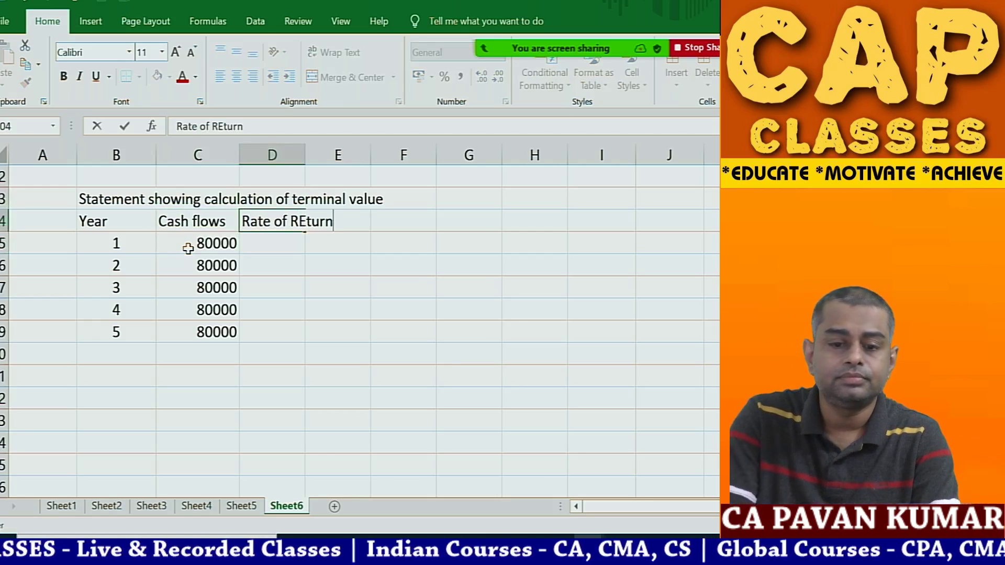
pyautogui.press('Return')
pyautogui.hotkey('alt', 'Tab')
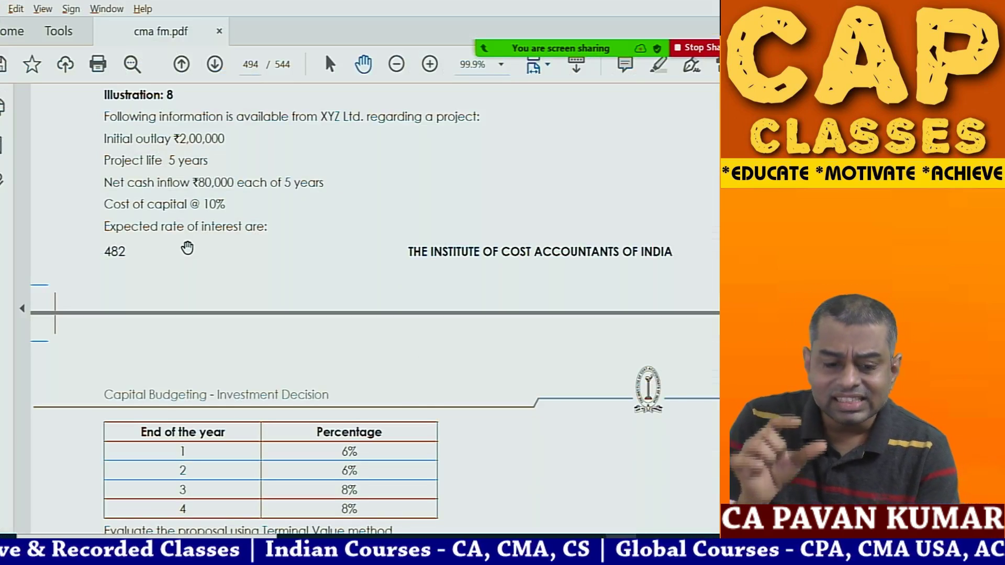
# Scroll cma fm.pdf to the End of the year / Percentage table, then go back to Excel.
pyautogui.scroll(-1, 187, 248)
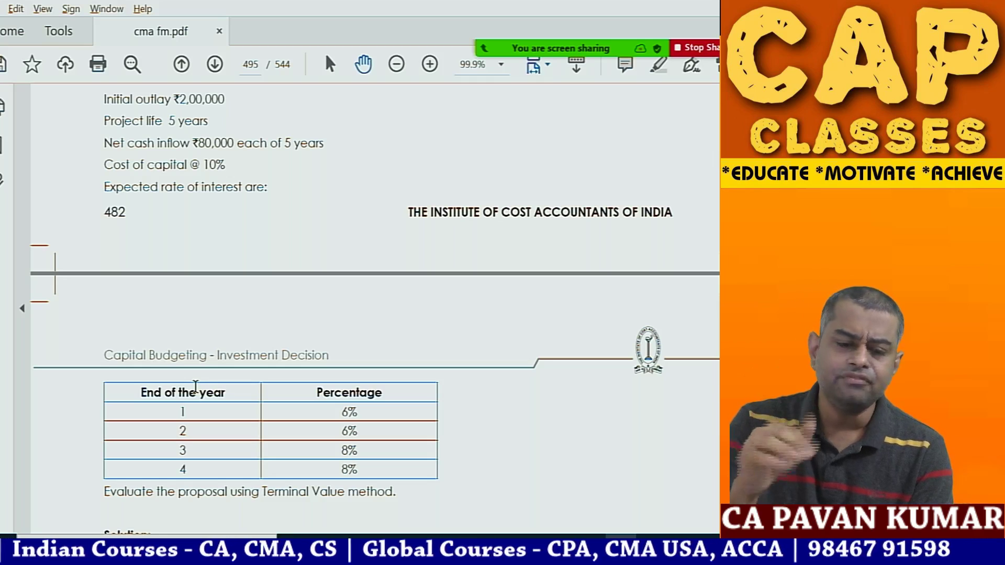
pyautogui.hotkey('alt', 'Tab')
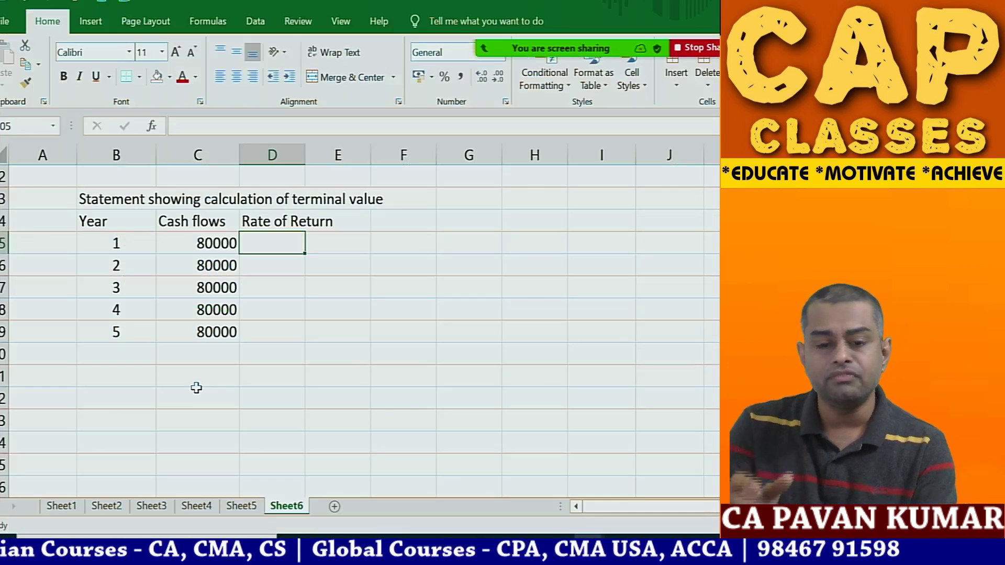
# Enter Rate of Return values 6%, 6%, 8%, 8% and 8% for years 1–5.
pyautogui.write('6%')
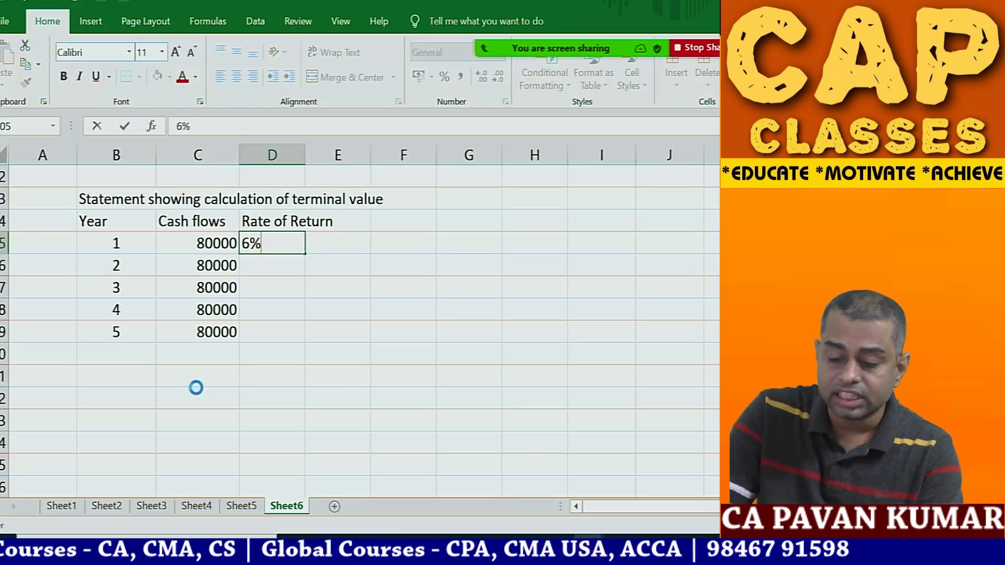
pyautogui.press('Return')
pyautogui.write('6%')
pyautogui.press('Return')
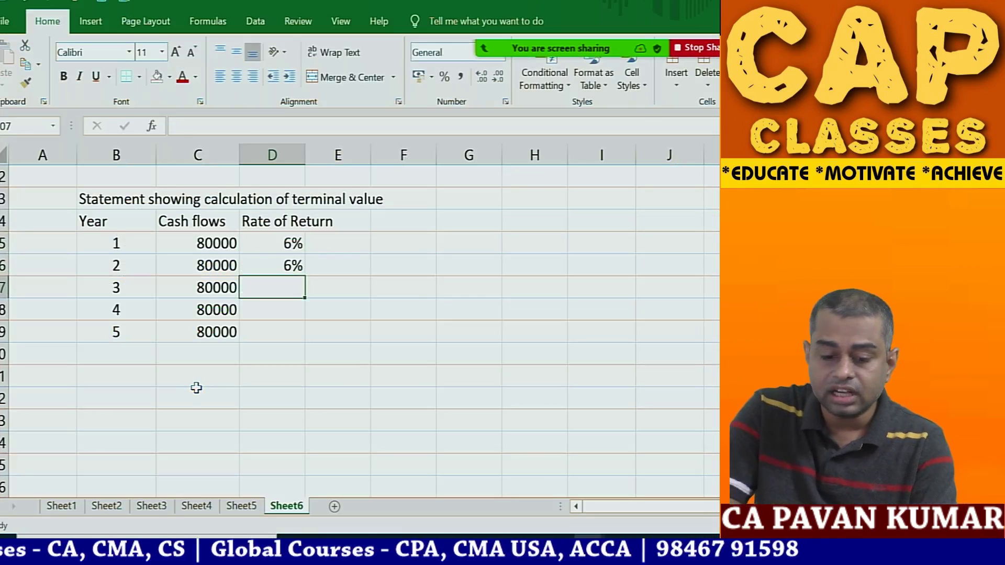
pyautogui.write('8%')
pyautogui.press('Return')
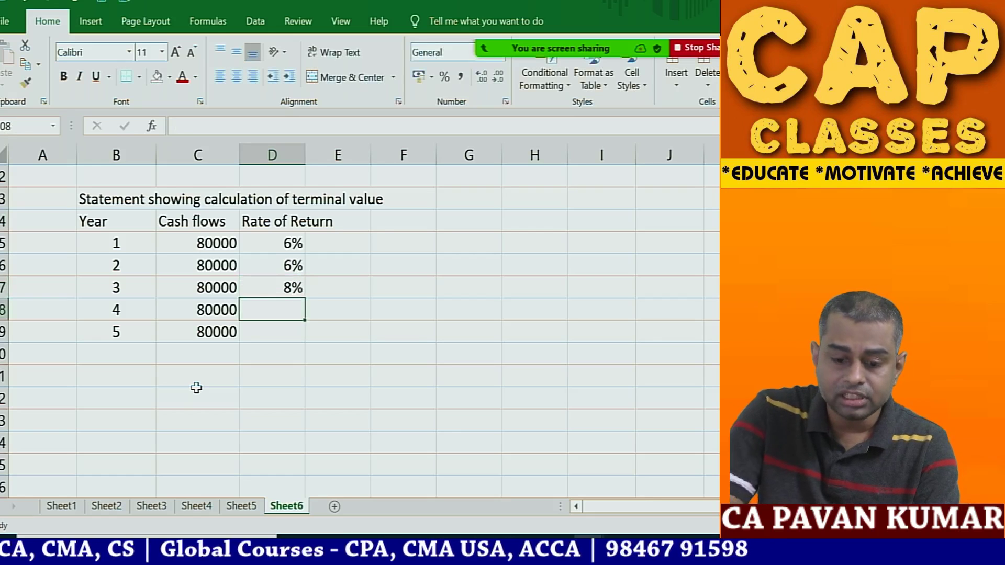
pyautogui.write('8%')
pyautogui.press('Return')
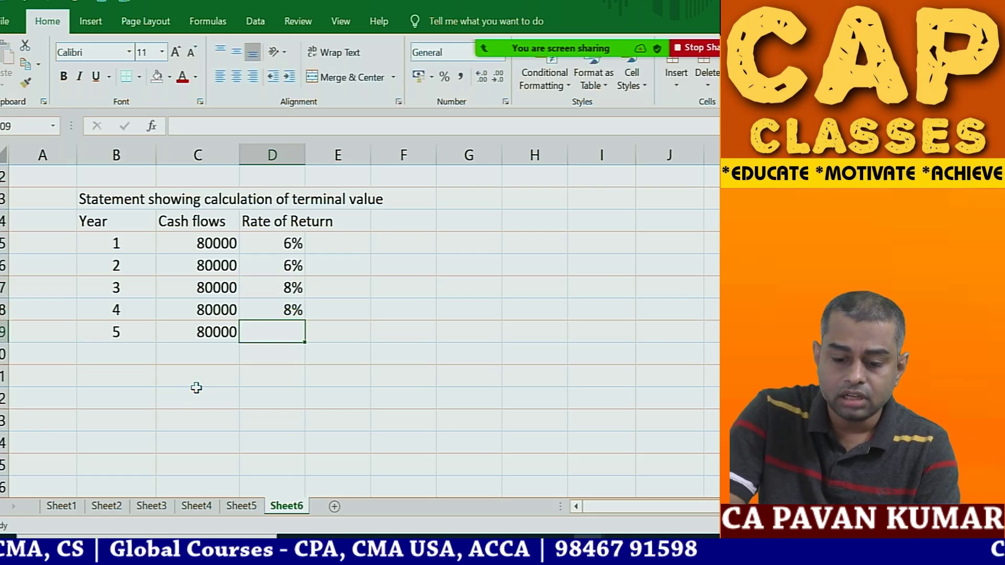
pyautogui.write('8%')
pyautogui.press('Return')
# Add the 'Period of Reinvestment' heading in the column beside Rate of Return.
pyautogui.press('Up')
pyautogui.press('Up')
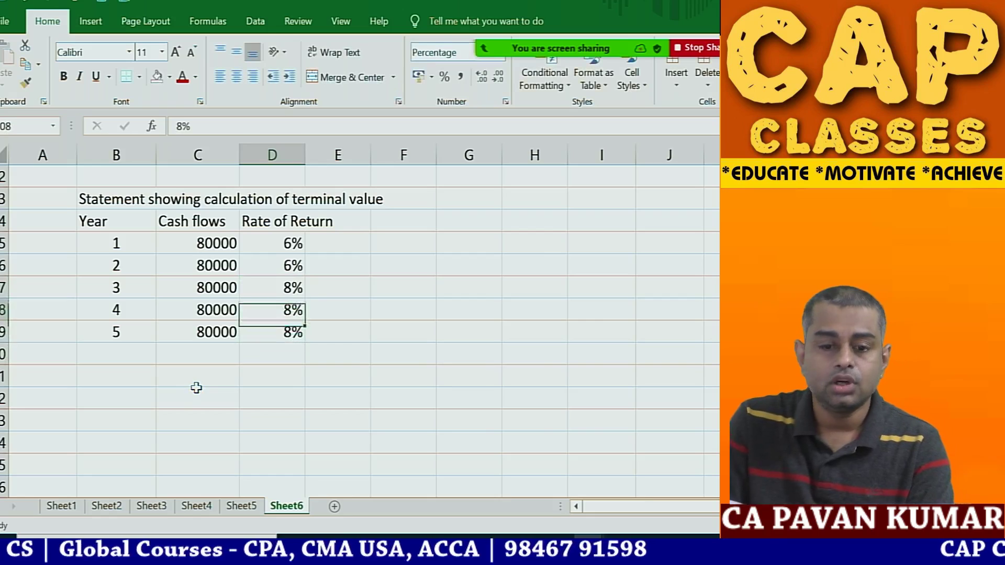
pyautogui.press('Up')
pyautogui.press('Up')
pyautogui.press('Up')
pyautogui.press('Right')
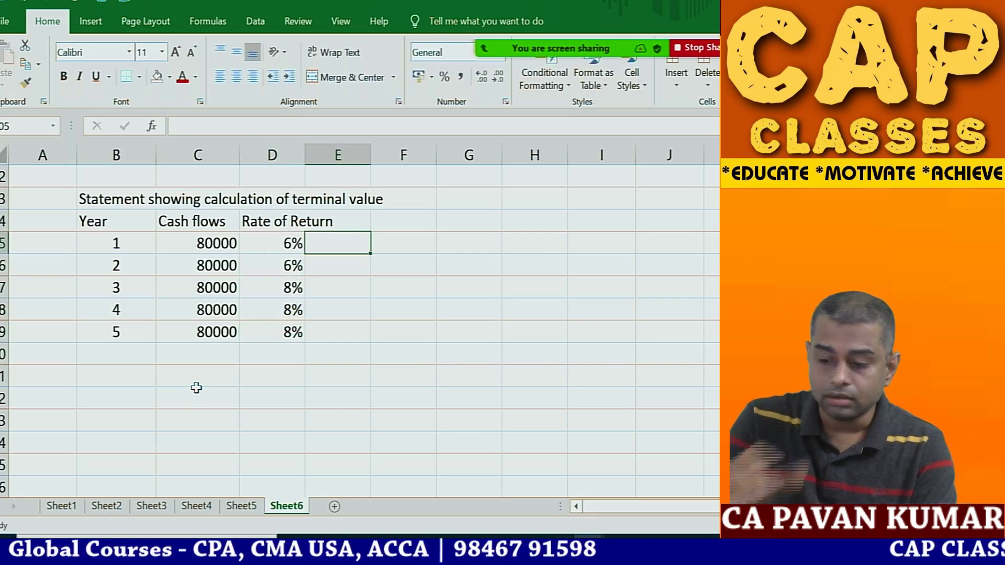
pyautogui.press('Up')
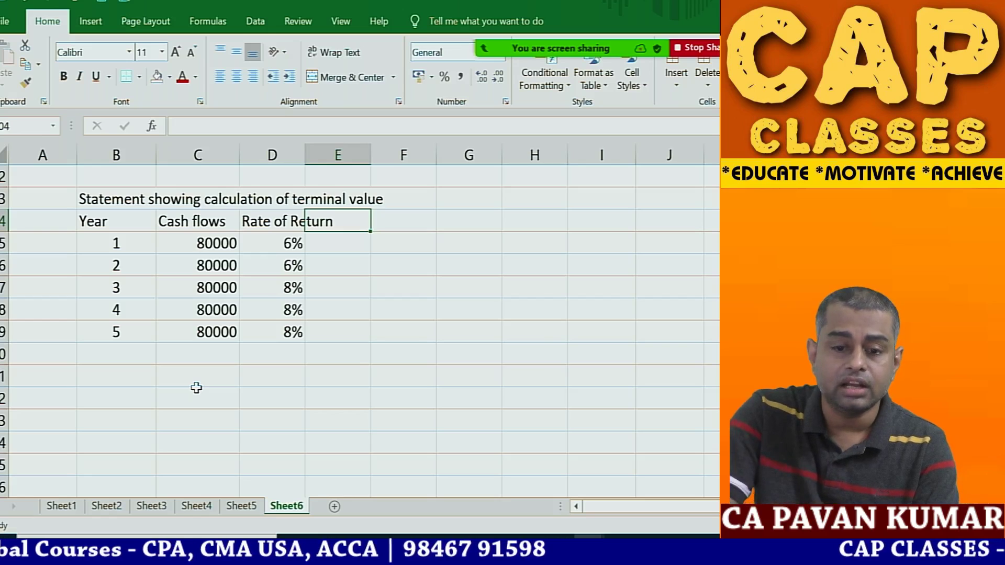
pyautogui.write('Period of REin')
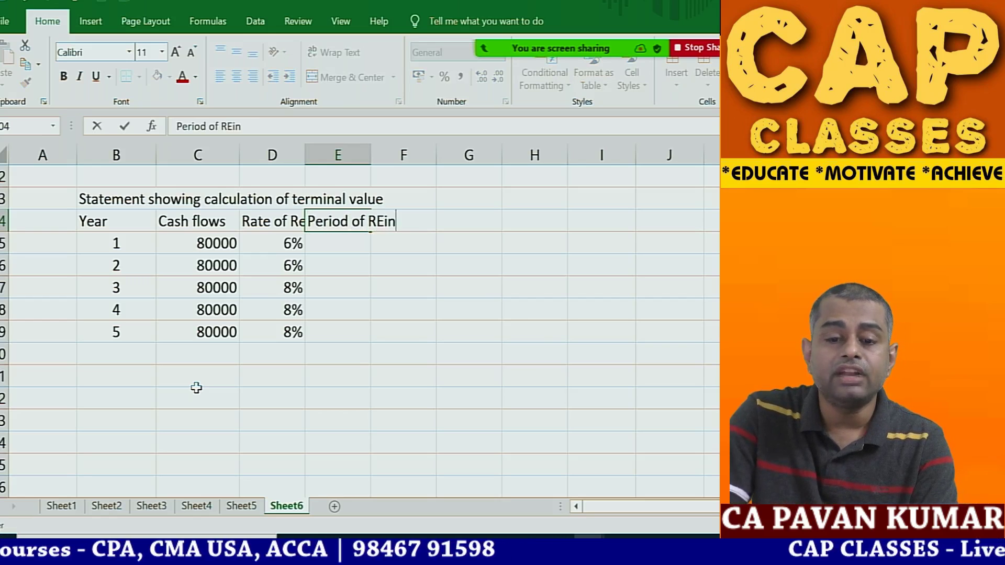
pyautogui.write('vestment')
pyautogui.press('Return')
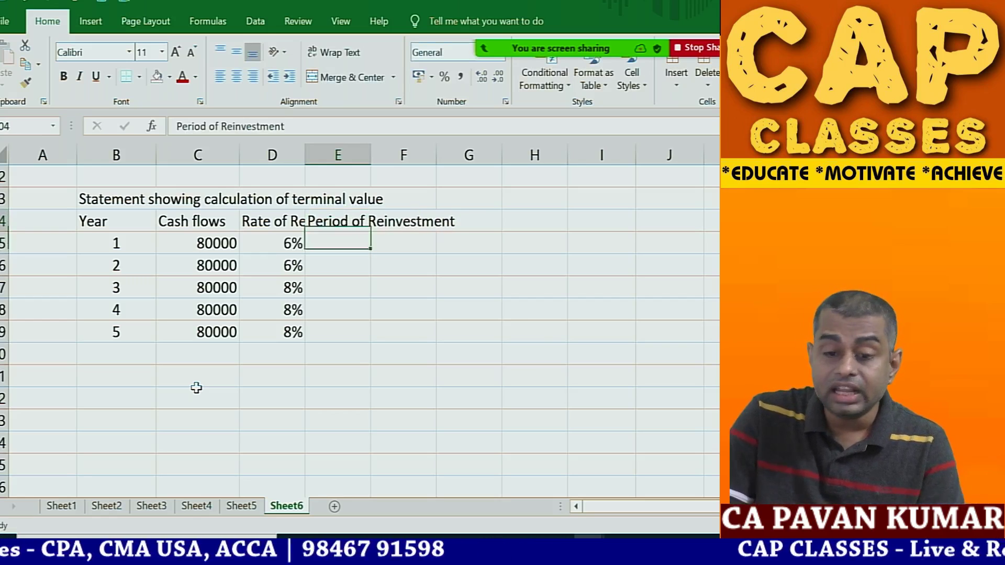
# Wrap the Period of Reinvestment and Rate of Return headings, widen the column, and fit row 4.
pyautogui.press('Up')
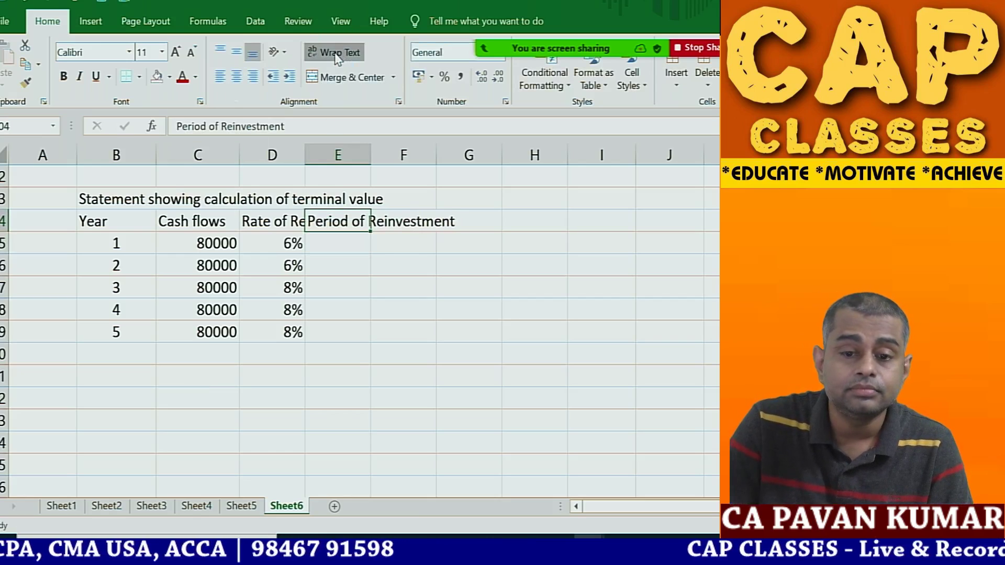
pyautogui.hotkey('shift', 'Down')
pyautogui.hotkey('shift', 'Down')
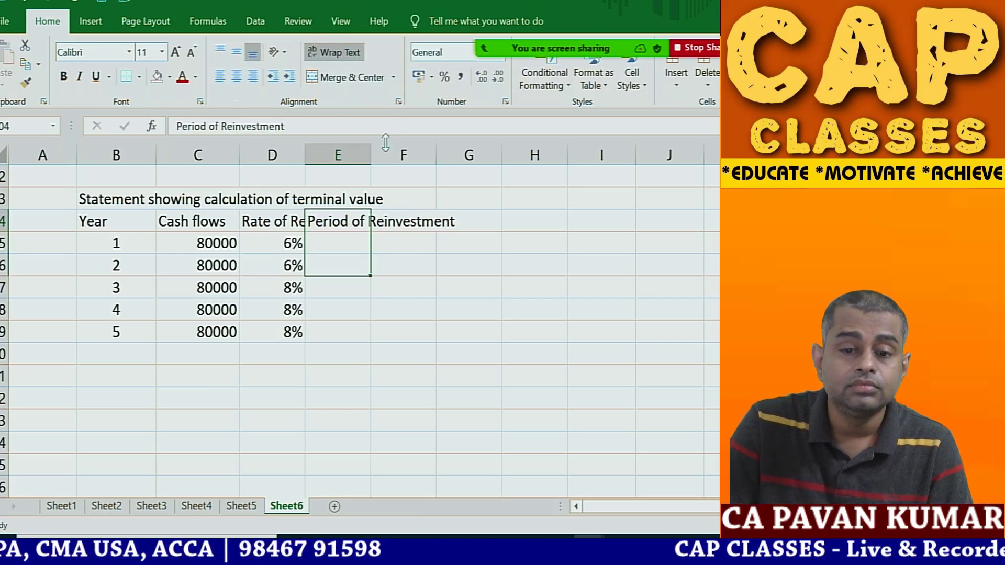
pyautogui.click(373, 311)
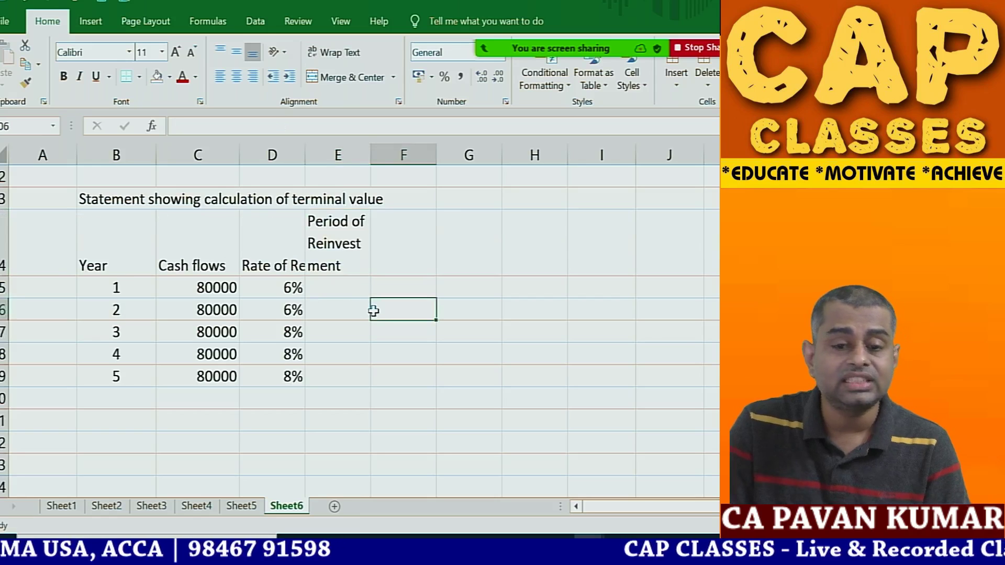
pyautogui.click(273, 237)
pyautogui.click(335, 53)
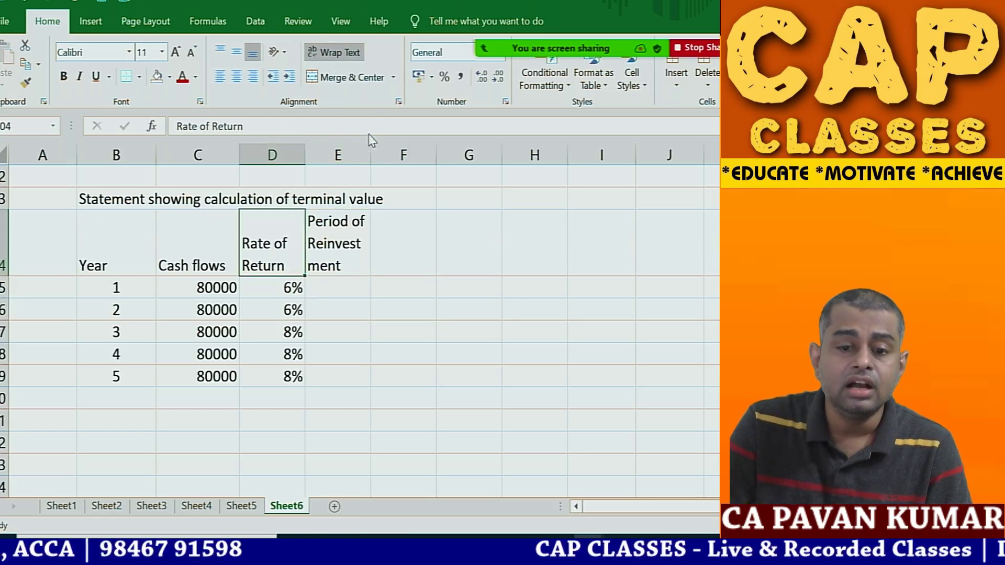
pyautogui.moveTo(371, 151); pyautogui.dragTo(416, 153)
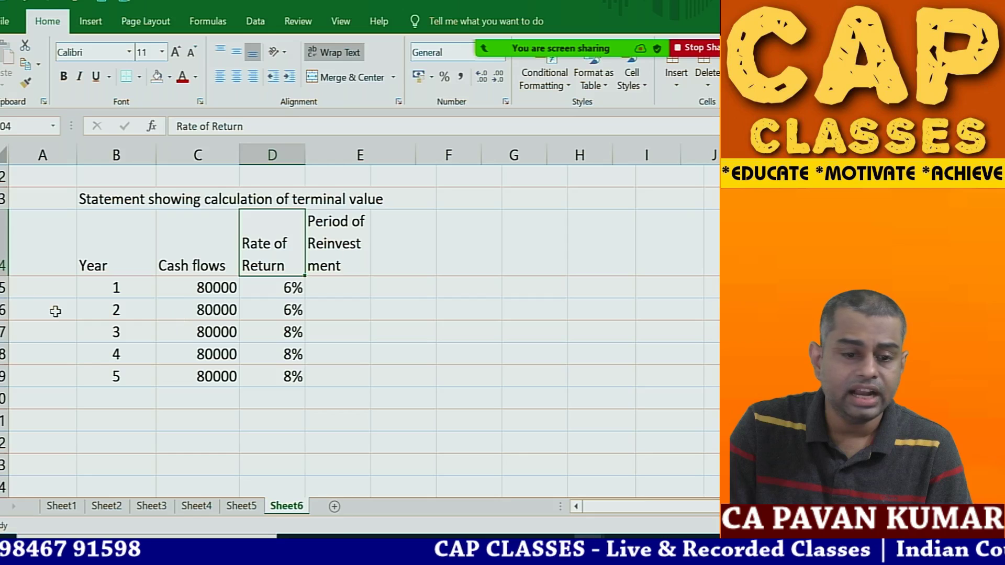
pyautogui.moveTo(4, 276); pyautogui.dragTo(4, 273)
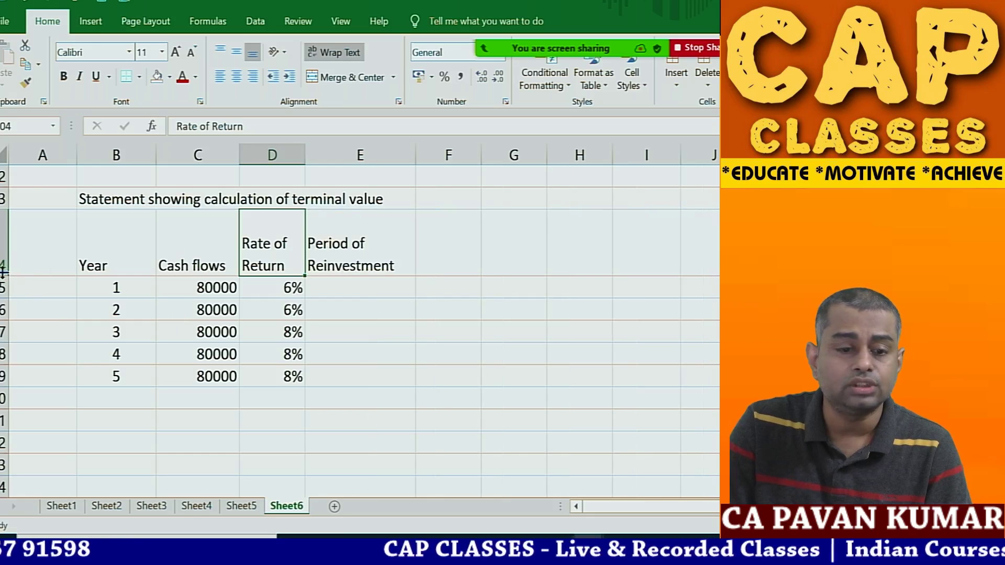
# Select cell E5 and bring up the open journal windows.
pyautogui.click(214, 293)
pyautogui.click(417, 293)
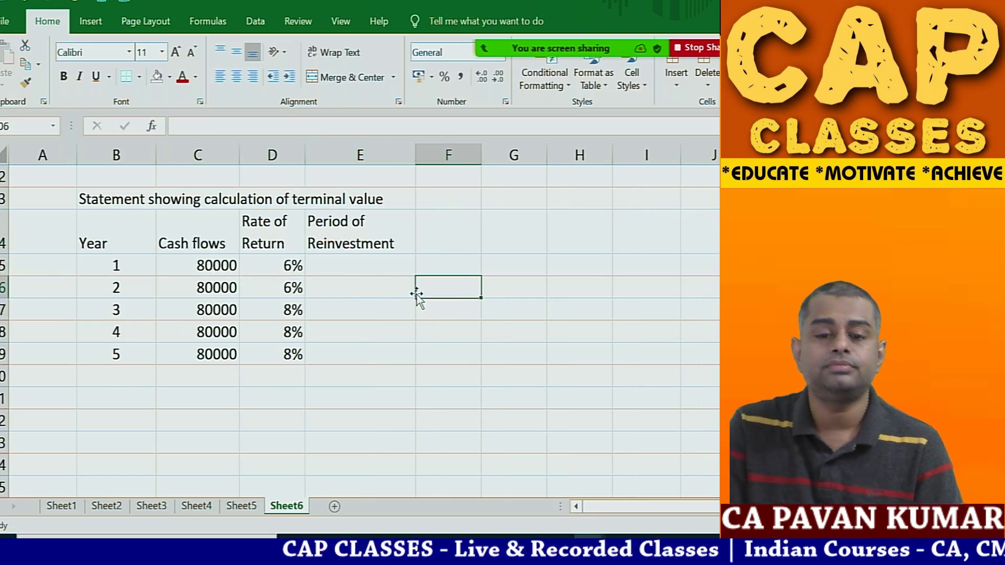
pyautogui.click(363, 267)
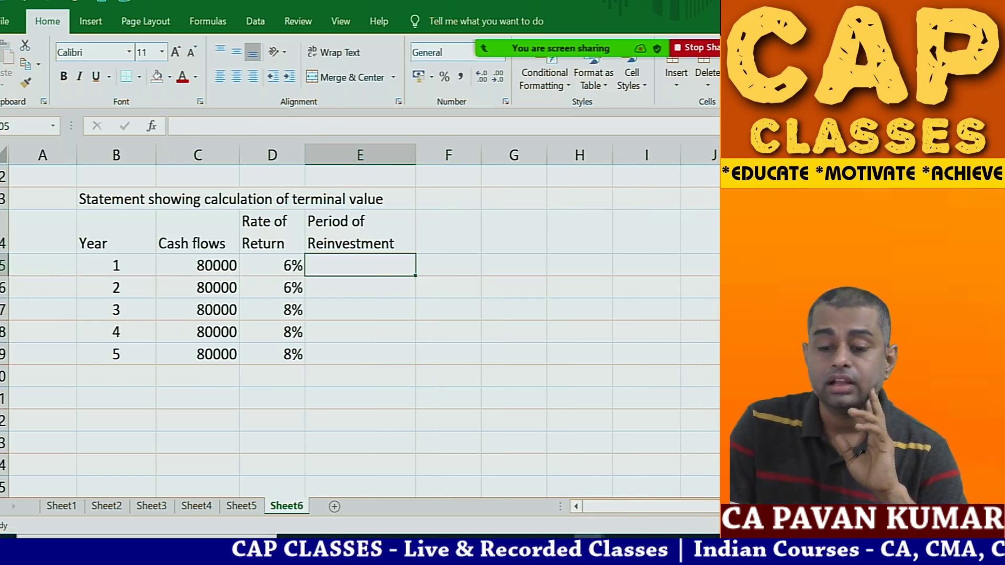
pyautogui.click(526, 553)
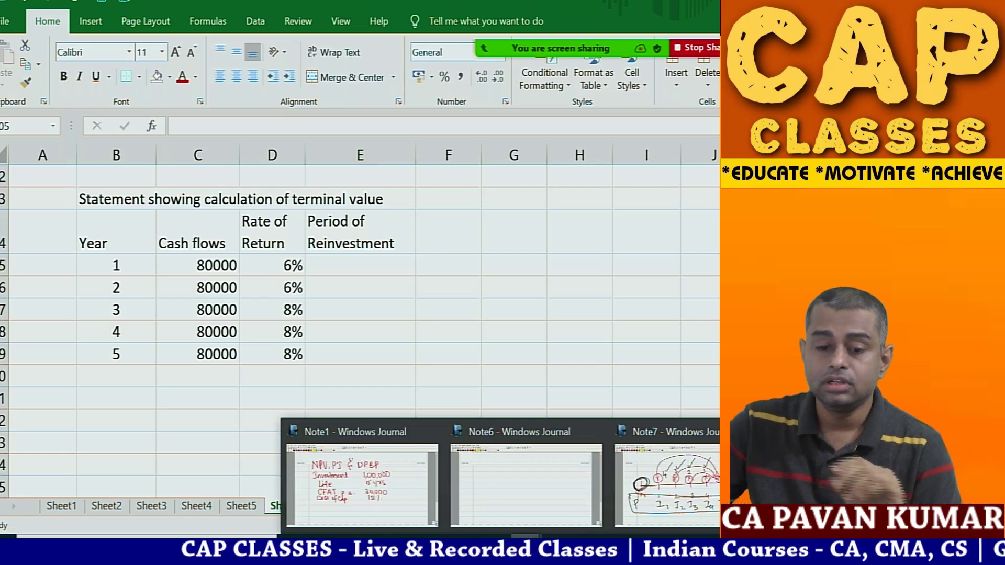
# On the Note7 page, ring year 1's X node in black and write 80000 beneath it.
pyautogui.click(664, 477)
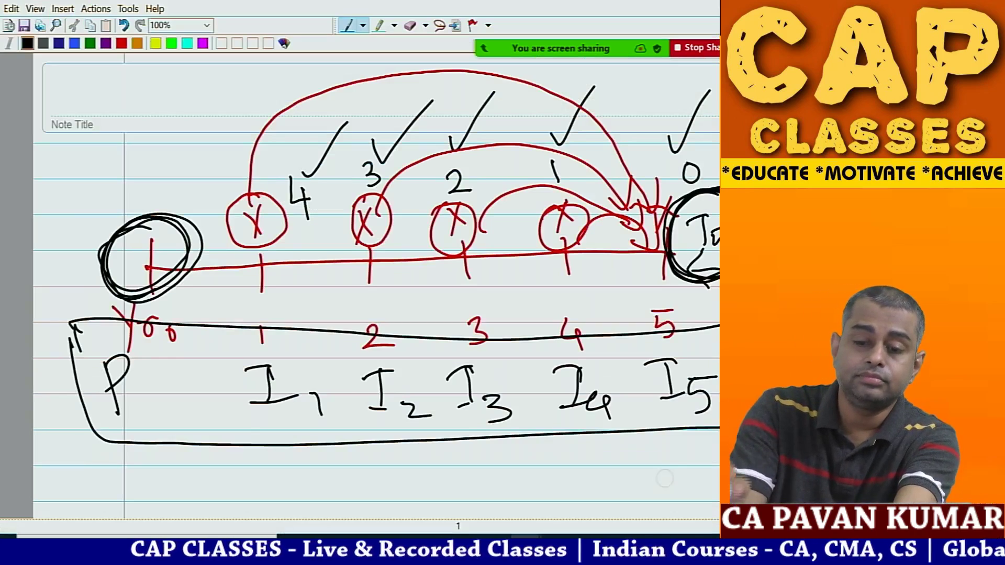
pyautogui.moveTo(256, 188)
pyautogui.mouseDown()
pyautogui.moveTo(272, 191)
pyautogui.moveTo(282, 219)
pyautogui.moveTo(246, 190)
pyautogui.mouseUp()
pyautogui.moveTo(240, 283)
pyautogui.mouseDown()
pyautogui.moveTo(230, 299)
pyautogui.moveTo(327, 285)
pyautogui.moveTo(225, 340)
pyautogui.moveTo(278, 269)
pyautogui.mouseUp()
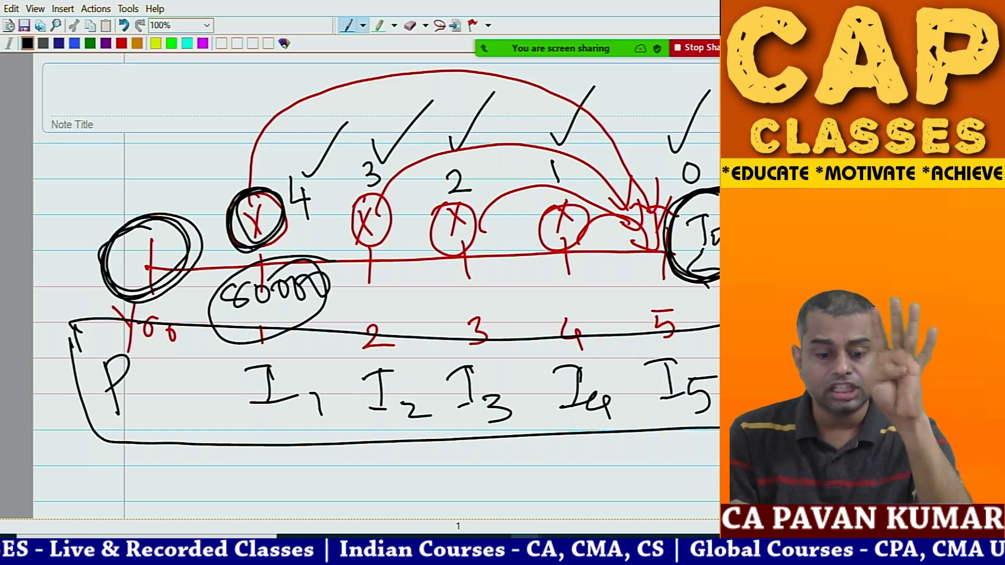
pyautogui.hotkey('alt', 'Tab')
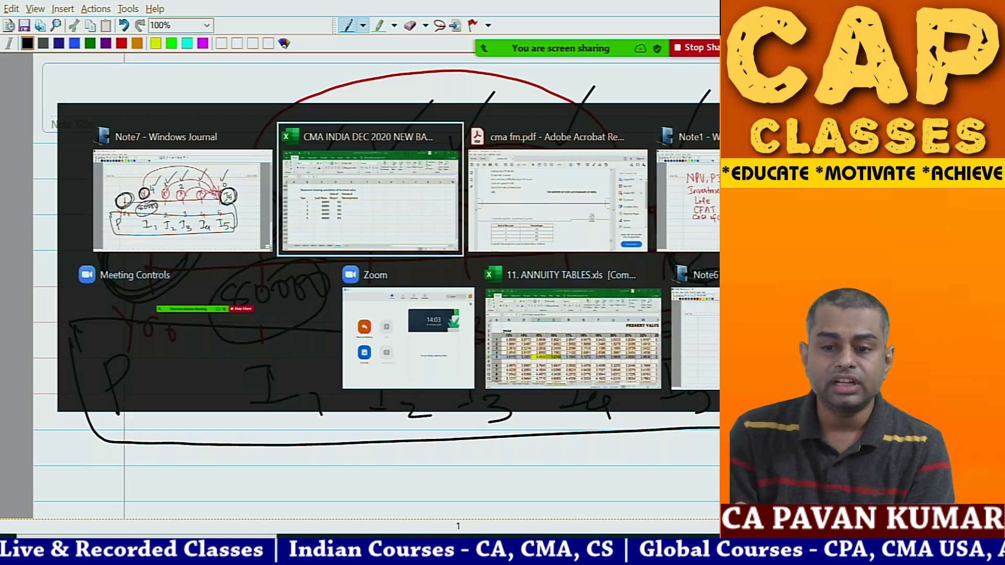
pyautogui.hotkey('alt', 'Tab')
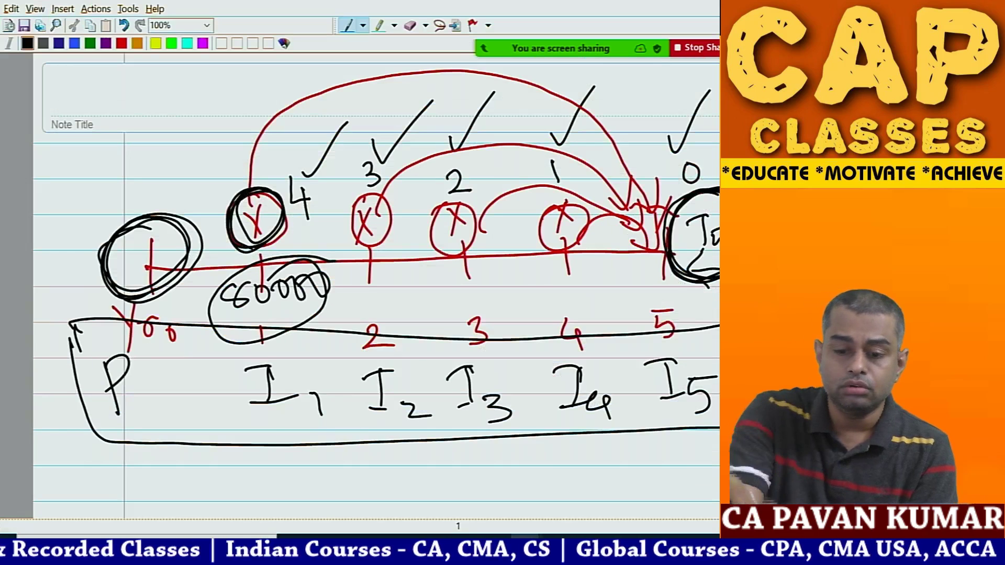
# On a blank note, draw a red timeline with ticks labelled T0 through T5.
pyautogui.click(525, 471)
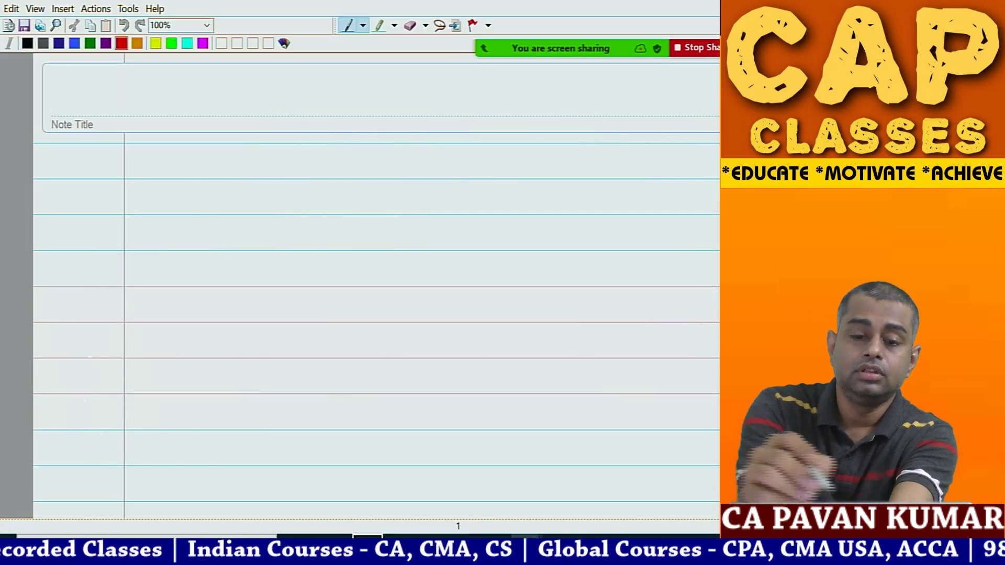
pyautogui.moveTo(141, 269)
pyautogui.mouseDown()
pyautogui.moveTo(682, 265)
pyautogui.moveTo(688, 293)
pyautogui.mouseUp()
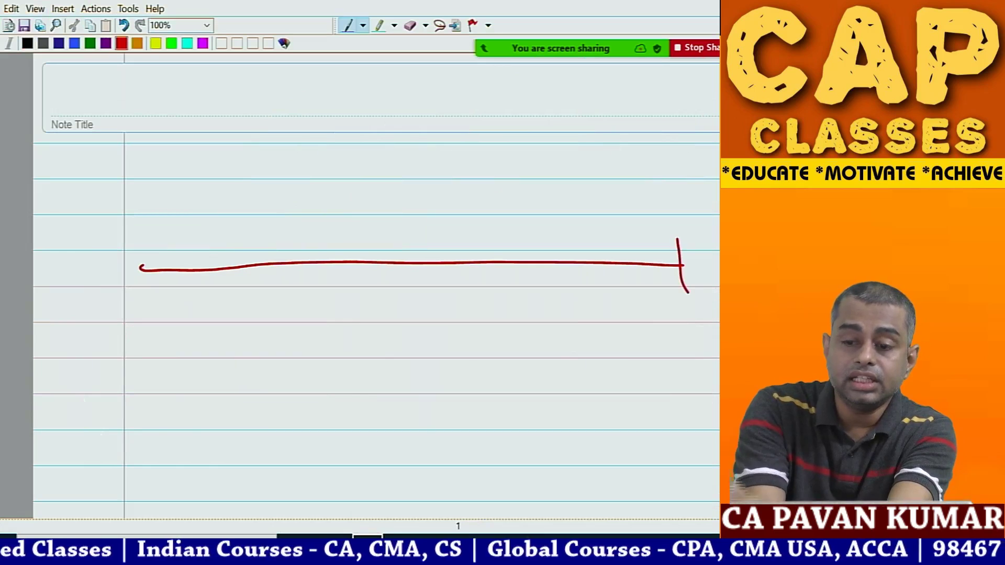
pyautogui.moveTo(139, 236)
pyautogui.mouseDown()
pyautogui.moveTo(145, 304)
pyautogui.moveTo(120, 354)
pyautogui.mouseUp()
pyautogui.moveTo(94, 339)
pyautogui.mouseDown()
pyautogui.moveTo(130, 316)
pyautogui.moveTo(137, 342)
pyautogui.mouseUp()
pyautogui.moveTo(250, 252)
pyautogui.mouseDown()
pyautogui.moveTo(249, 355)
pyautogui.moveTo(260, 328)
pyautogui.mouseUp()
pyautogui.moveTo(272, 343); pyautogui.dragTo(282, 363)
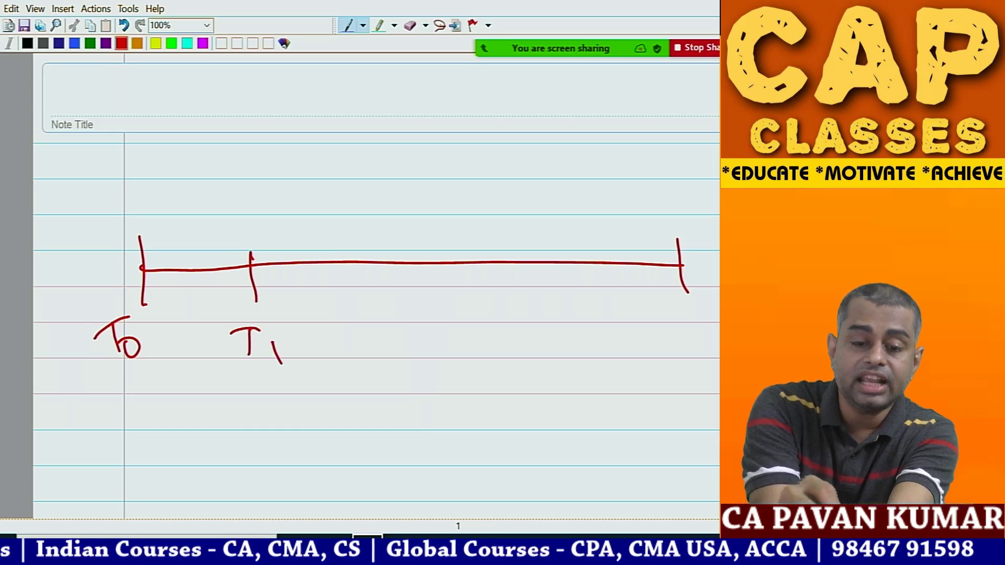
pyautogui.moveTo(384, 246); pyautogui.dragTo(386, 284)
pyautogui.moveTo(379, 322)
pyautogui.mouseDown()
pyautogui.moveTo(376, 356)
pyautogui.moveTo(380, 319)
pyautogui.mouseUp()
pyautogui.moveTo(395, 345)
pyautogui.mouseDown()
pyautogui.moveTo(404, 361)
pyautogui.moveTo(427, 357)
pyautogui.mouseUp()
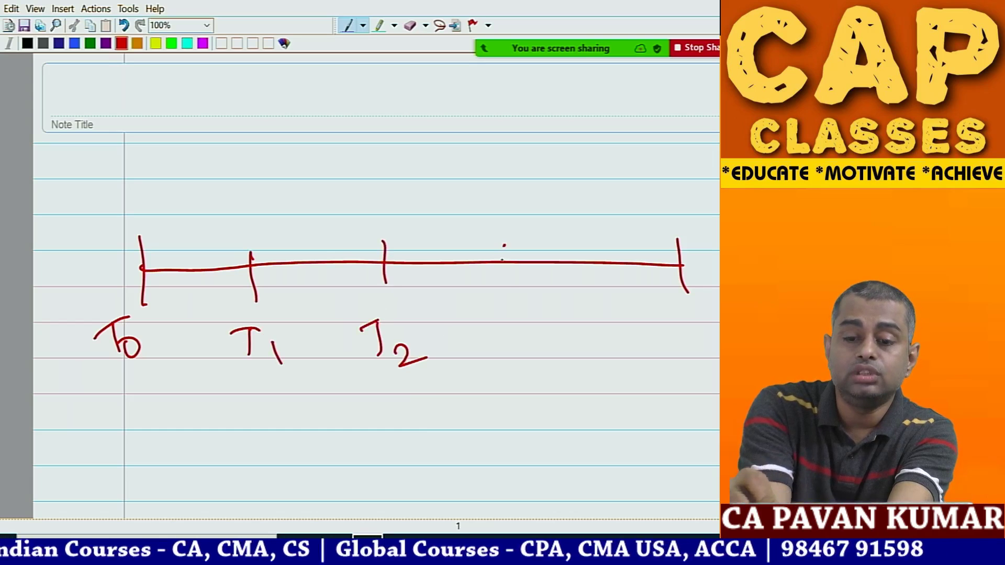
pyautogui.moveTo(503, 244); pyautogui.dragTo(504, 298)
pyautogui.moveTo(499, 330)
pyautogui.mouseDown()
pyautogui.moveTo(494, 355)
pyautogui.moveTo(505, 324)
pyautogui.mouseUp()
pyautogui.moveTo(507, 343)
pyautogui.mouseDown()
pyautogui.moveTo(516, 352)
pyautogui.moveTo(502, 363)
pyautogui.mouseUp()
pyautogui.moveTo(605, 240); pyautogui.dragTo(601, 290)
pyautogui.moveTo(585, 327)
pyautogui.mouseDown()
pyautogui.moveTo(585, 355)
pyautogui.moveTo(598, 323)
pyautogui.mouseUp()
pyautogui.moveTo(602, 334); pyautogui.dragTo(609, 369)
pyautogui.moveTo(686, 318)
pyautogui.mouseDown()
pyautogui.moveTo(688, 343)
pyautogui.moveTo(696, 317)
pyautogui.mouseUp()
pyautogui.moveTo(702, 334); pyautogui.dragTo(704, 359)
pyautogui.moveTo(701, 331); pyautogui.dragTo(719, 328)
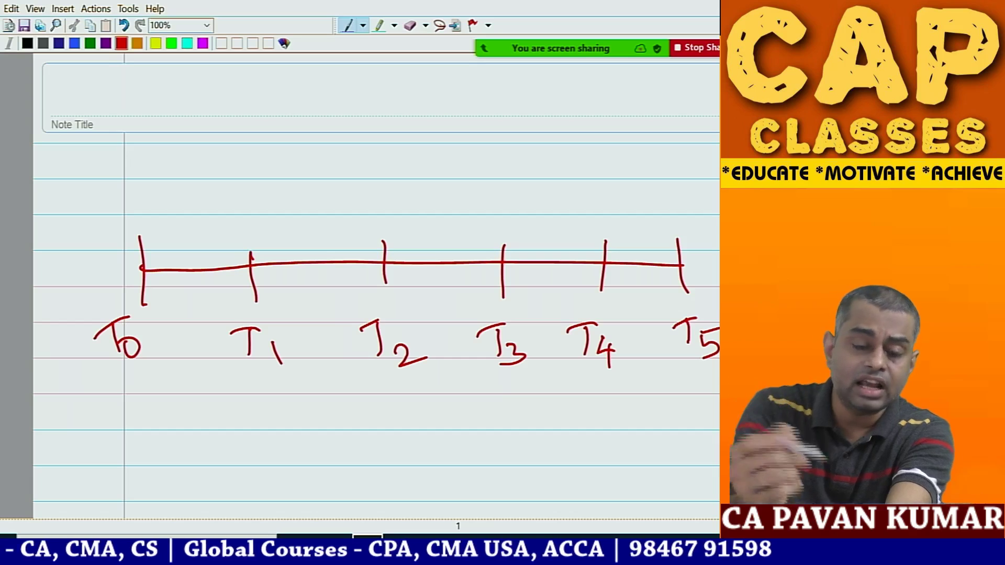
# Write 80,000 under T1 and arrow it forward to T5.
pyautogui.moveTo(210, 396)
pyautogui.mouseDown()
pyautogui.moveTo(193, 413)
pyautogui.moveTo(209, 397)
pyautogui.mouseUp()
pyautogui.moveTo(224, 398)
pyautogui.mouseDown()
pyautogui.moveTo(220, 418)
pyautogui.moveTo(226, 400)
pyautogui.mouseUp()
pyautogui.moveTo(236, 416); pyautogui.dragTo(234, 427)
pyautogui.moveTo(243, 401)
pyautogui.mouseDown()
pyautogui.moveTo(239, 415)
pyautogui.moveTo(248, 406)
pyautogui.mouseUp()
pyautogui.moveTo(260, 398)
pyautogui.mouseDown()
pyautogui.moveTo(256, 422)
pyautogui.moveTo(275, 398)
pyautogui.mouseUp()
pyautogui.moveTo(242, 439)
pyautogui.mouseDown()
pyautogui.moveTo(246, 494)
pyautogui.moveTo(699, 501)
pyautogui.mouseUp()
pyautogui.moveTo(696, 454); pyautogui.dragTo(718, 448)
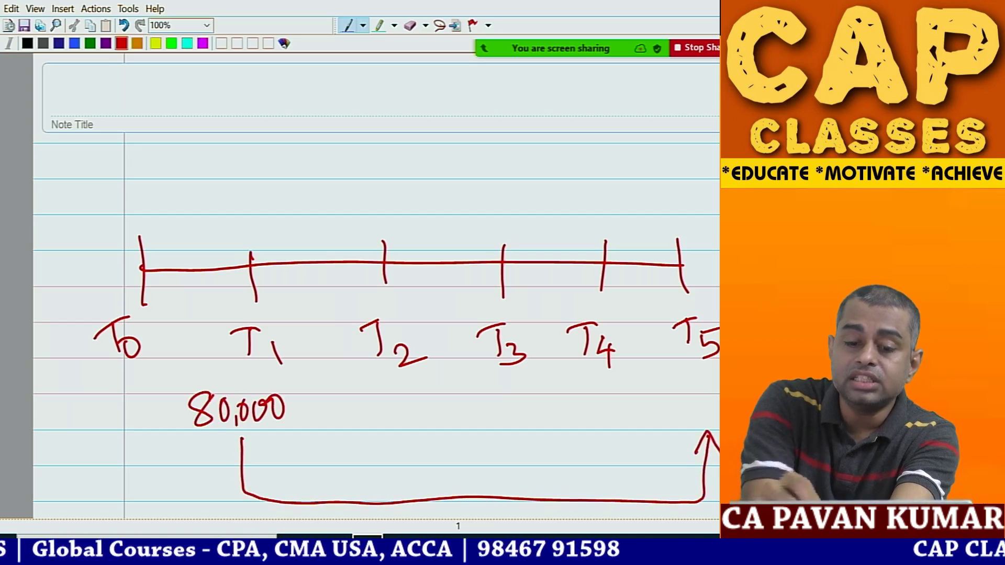
pyautogui.moveTo(289, 412); pyautogui.dragTo(680, 408)
pyautogui.moveTo(661, 397); pyautogui.dragTo(664, 420)
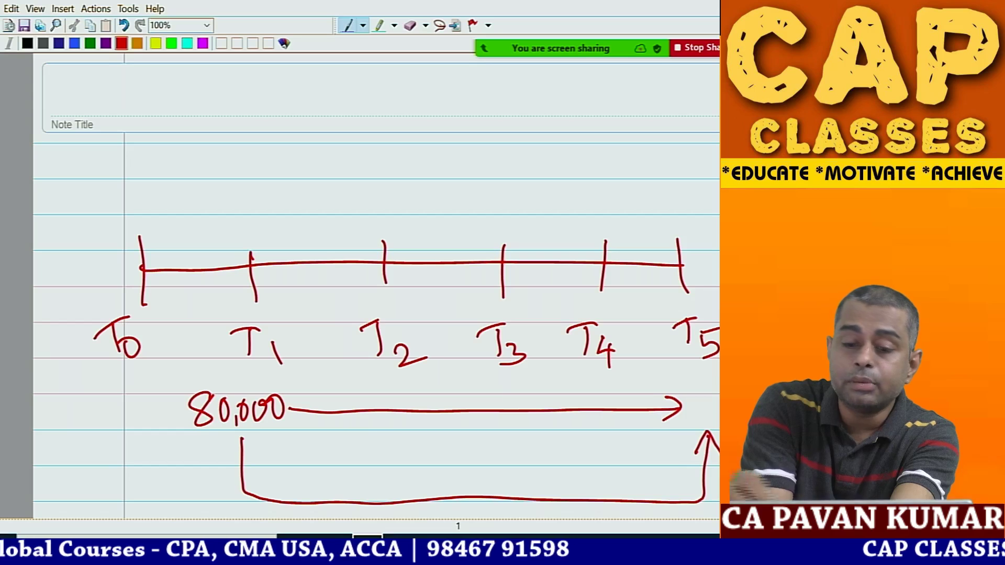
pyautogui.moveTo(301, 386)
pyautogui.mouseDown()
pyautogui.moveTo(282, 421)
pyautogui.moveTo(316, 432)
pyautogui.mouseUp()
# Write 80,000 under T2 and 8000 under T3 and T4, arrowing each flow to T5.
pyautogui.moveTo(361, 377); pyautogui.dragTo(374, 379)
pyautogui.moveTo(388, 393)
pyautogui.mouseDown()
pyautogui.moveTo(385, 403)
pyautogui.moveTo(402, 380)
pyautogui.moveTo(418, 380)
pyautogui.mouseUp()
pyautogui.moveTo(436, 379); pyautogui.dragTo(704, 354)
pyautogui.moveTo(705, 358); pyautogui.dragTo(704, 377)
pyautogui.moveTo(480, 364); pyautogui.dragTo(495, 369)
pyautogui.moveTo(514, 368); pyautogui.dragTo(528, 369)
pyautogui.moveTo(544, 367)
pyautogui.mouseDown()
pyautogui.moveTo(599, 420)
pyautogui.moveTo(681, 357)
pyautogui.mouseUp()
pyautogui.moveTo(656, 369); pyautogui.dragTo(682, 358)
pyautogui.moveTo(680, 361); pyautogui.dragTo(672, 387)
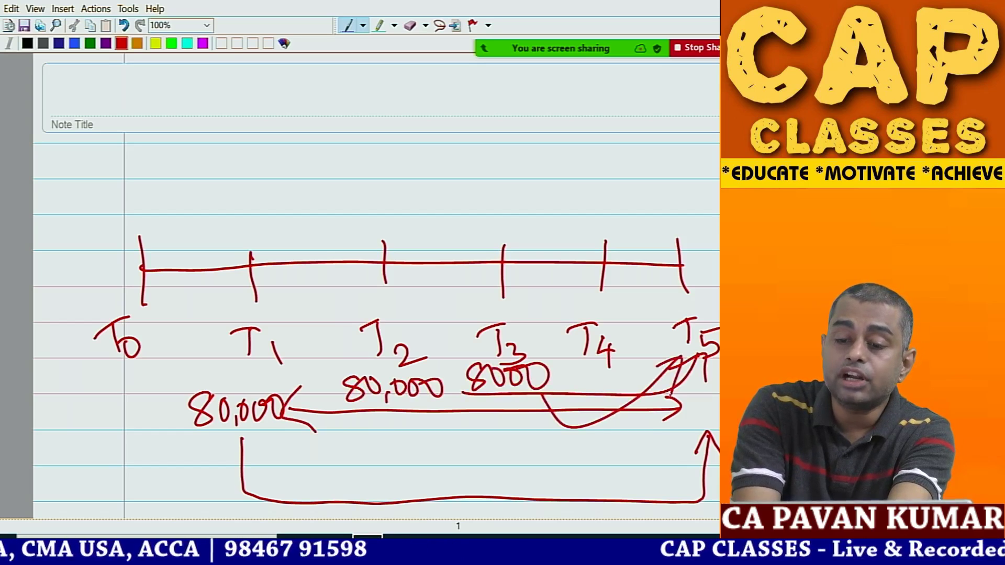
pyautogui.moveTo(562, 366)
pyautogui.mouseDown()
pyautogui.moveTo(602, 384)
pyautogui.moveTo(654, 384)
pyautogui.moveTo(701, 340)
pyautogui.mouseUp()
pyautogui.moveTo(697, 356); pyautogui.dragTo(696, 381)
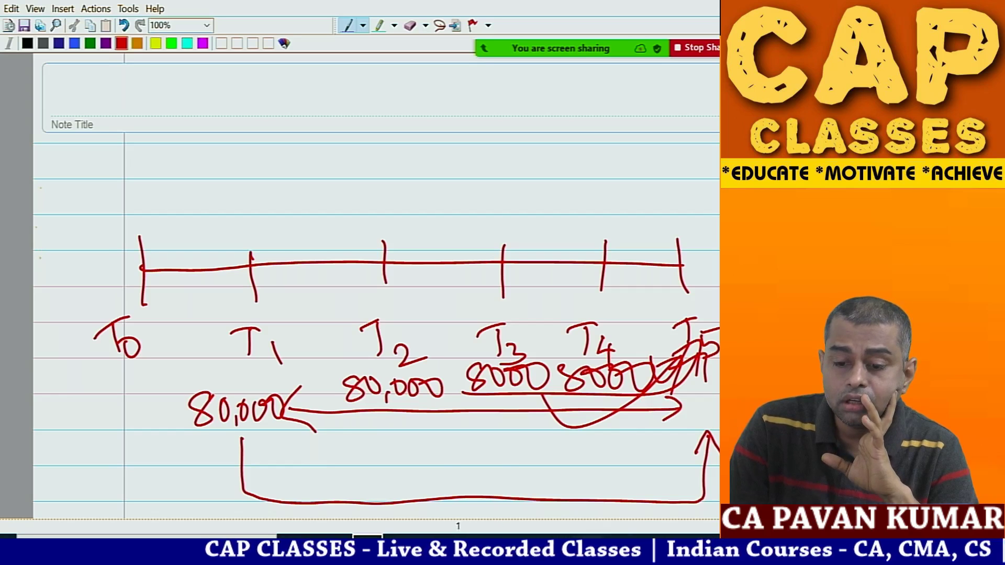
pyautogui.click(499, 504)
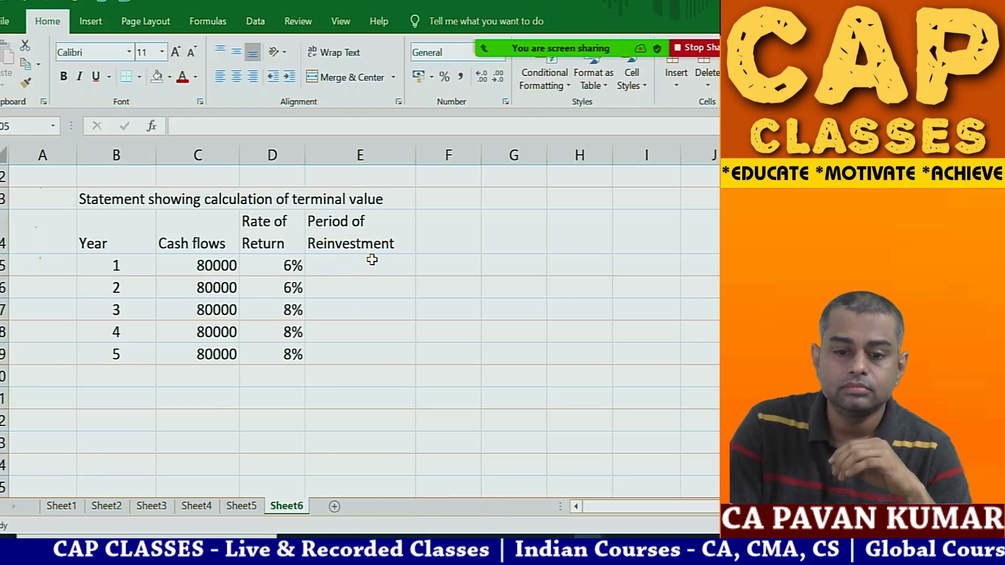
# Fill Period of Reinvestment E5:E9 with 4 Years, 3 Years, 2 Years, 1 Year and 0 Years.
pyautogui.click(370, 262)
pyautogui.write('P')
pyautogui.press('BackSpace')
pyautogui.press('BackSpace')
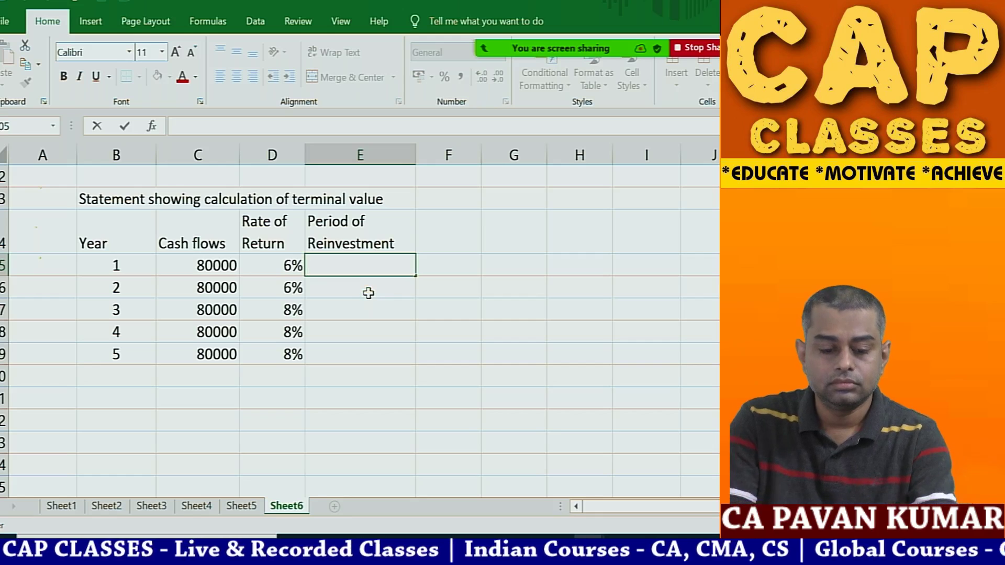
pyautogui.write('4 Years')
pyautogui.press('Return')
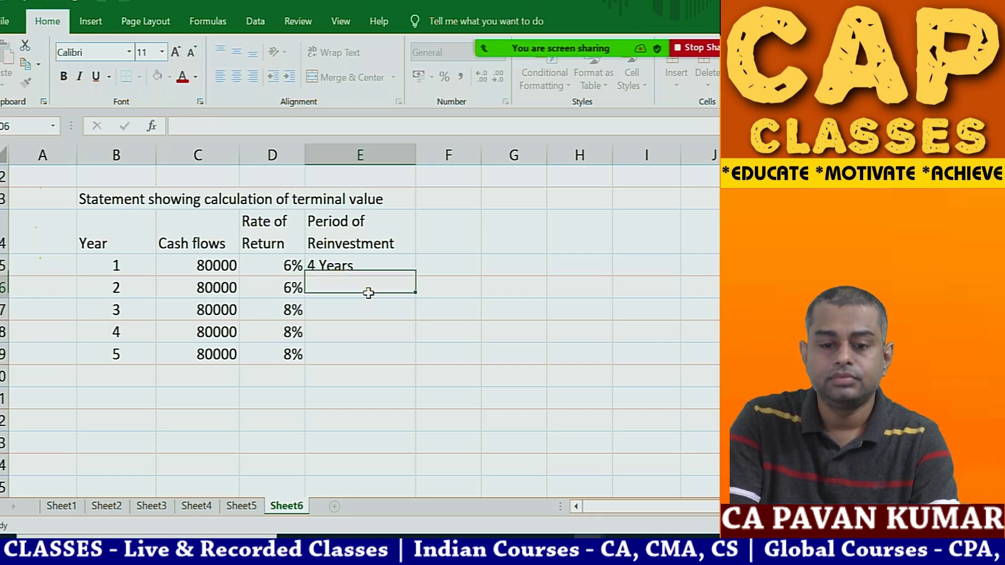
pyautogui.write('3 Years')
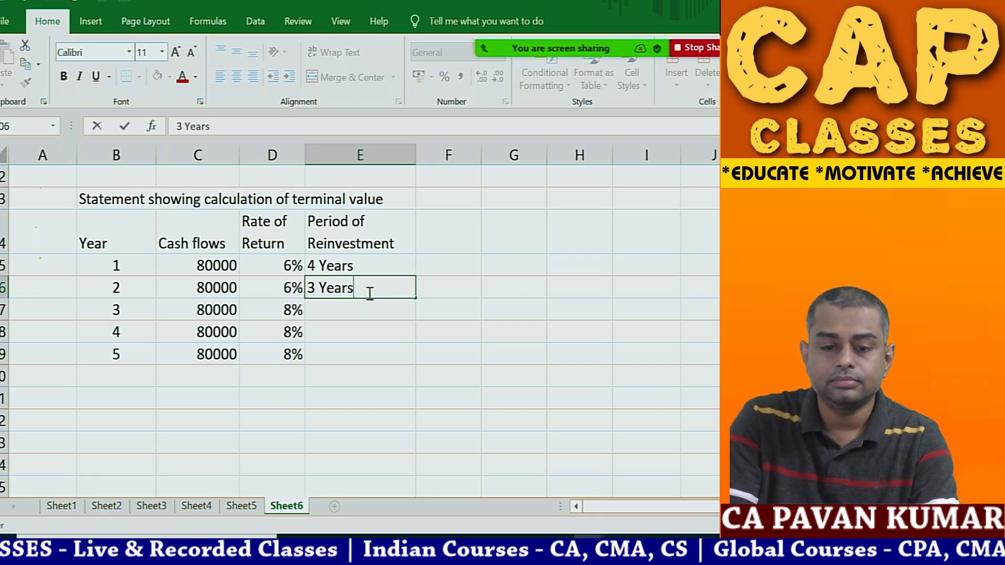
pyautogui.press('Return')
pyautogui.write('2 Years')
pyautogui.press('Return')
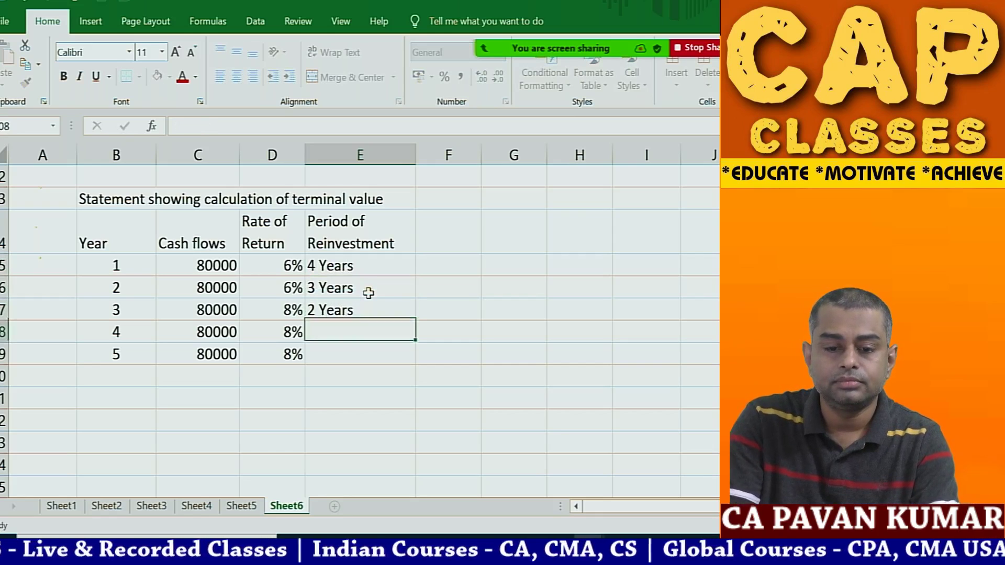
pyautogui.write('1 Year')
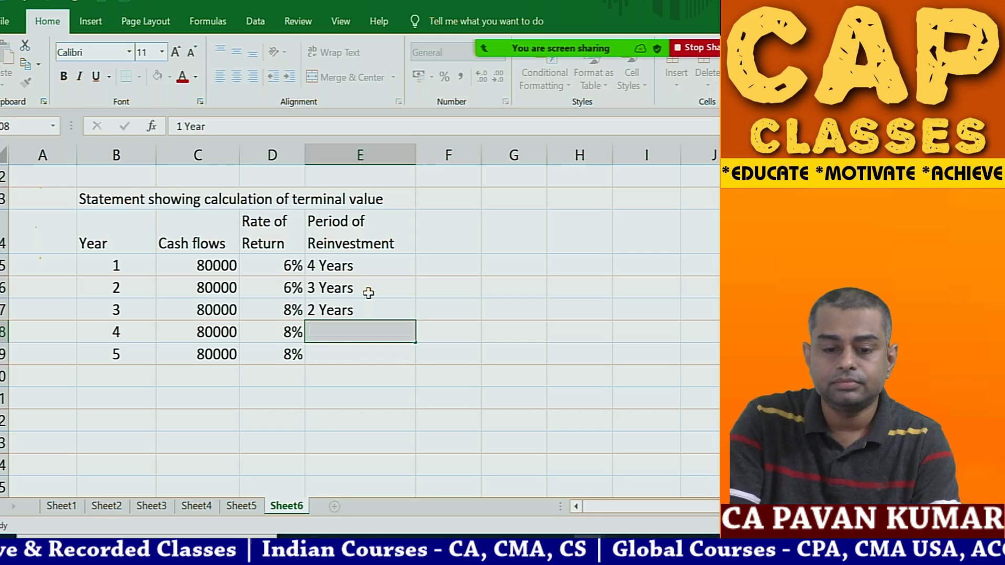
pyautogui.press('Return')
pyautogui.write('0 Years')
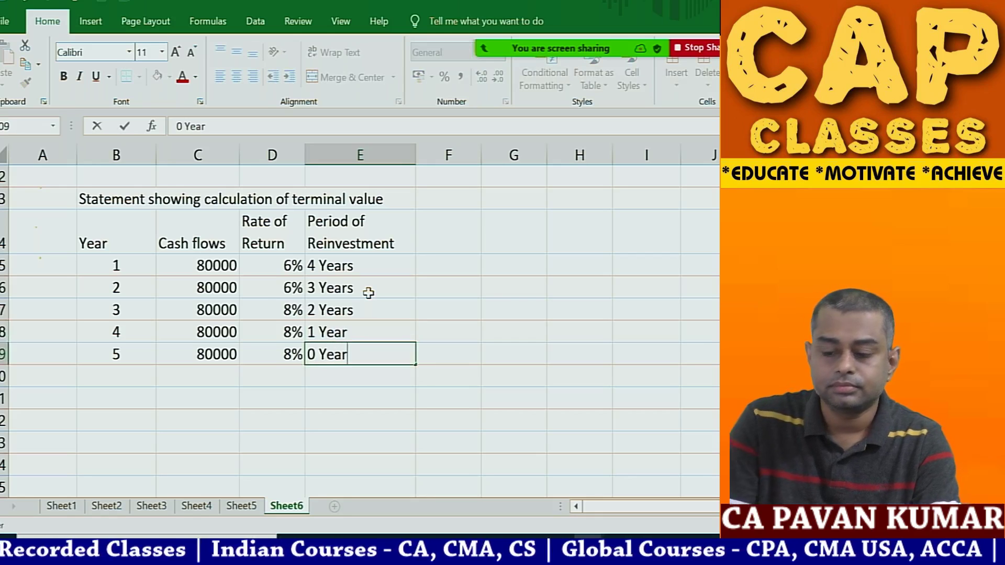
pyautogui.press('Tab')
# Add a 'Future Value Factor' heading in column F and widen the column.
pyautogui.press('Up')
pyautogui.press('Up')
pyautogui.press('Up')
pyautogui.press('Up')
pyautogui.press('Up')
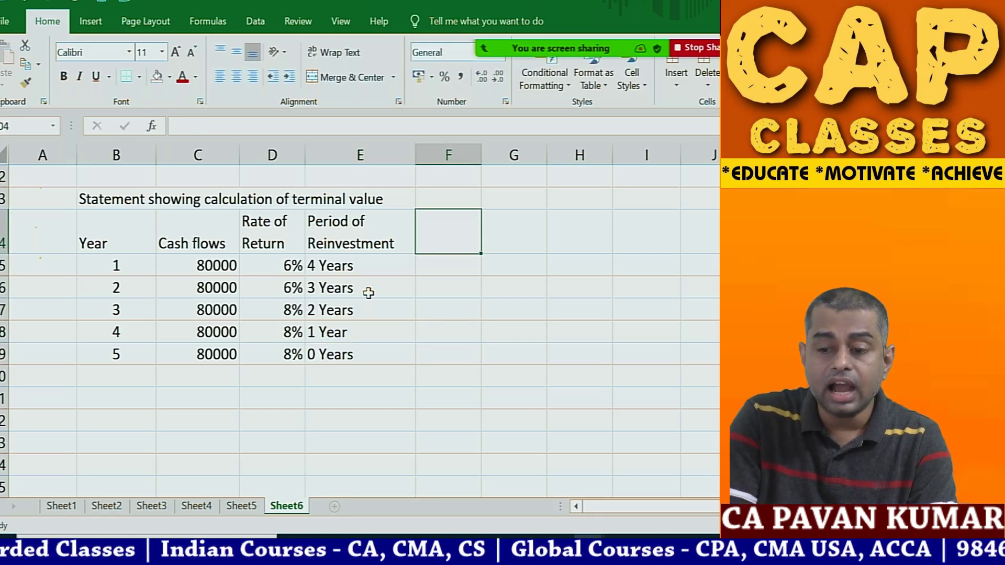
pyautogui.write('Future VA')
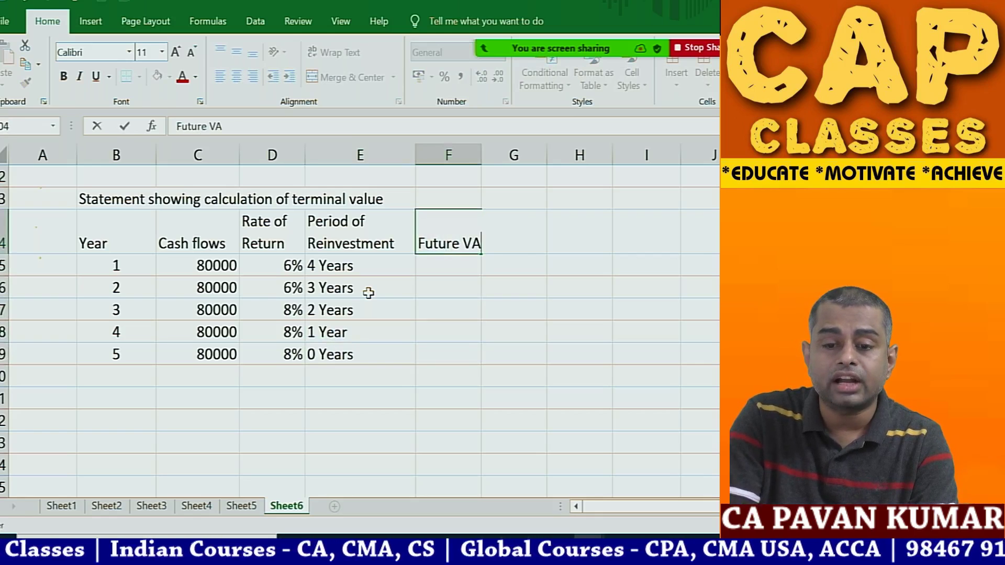
pyautogui.write('alue FActor')
pyautogui.press('Return')
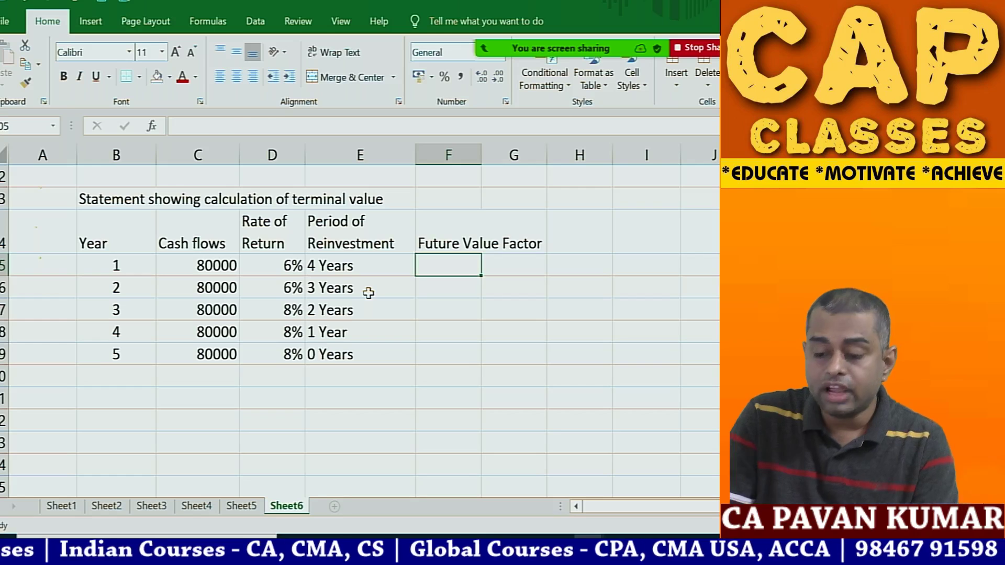
pyautogui.press('Up')
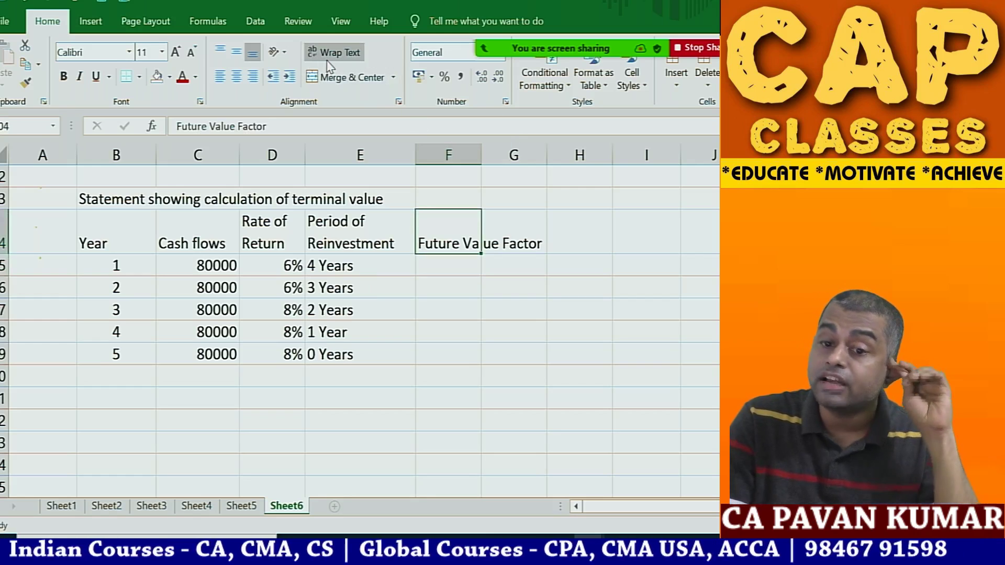
pyautogui.hotkey('shift', 'Down')
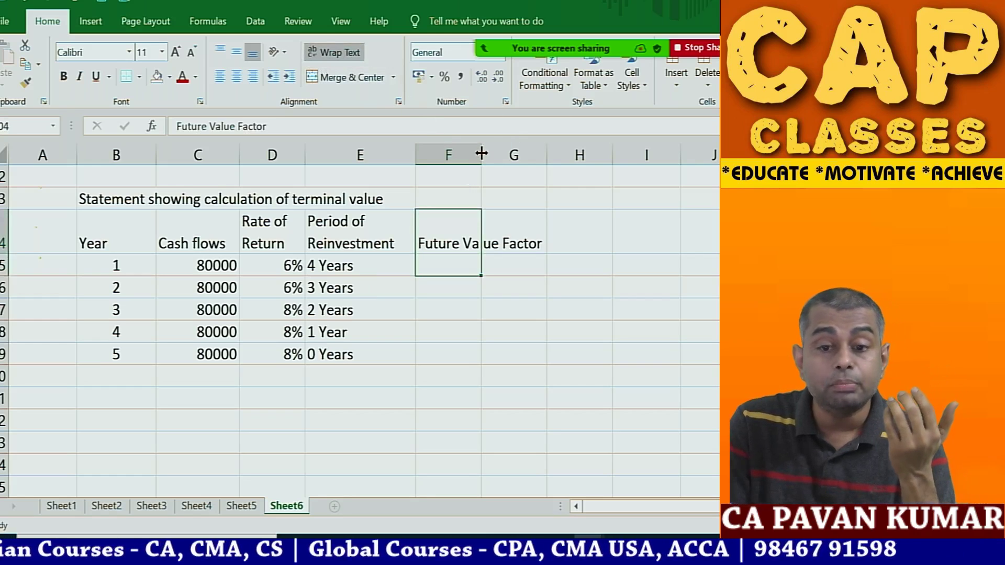
pyautogui.moveTo(481, 153); pyautogui.dragTo(507, 153)
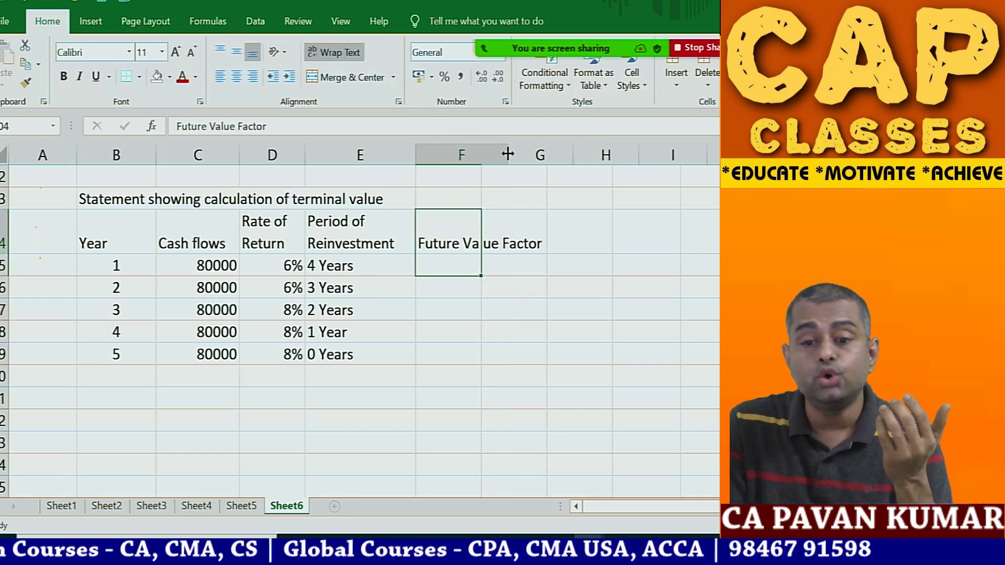
pyautogui.click(413, 314)
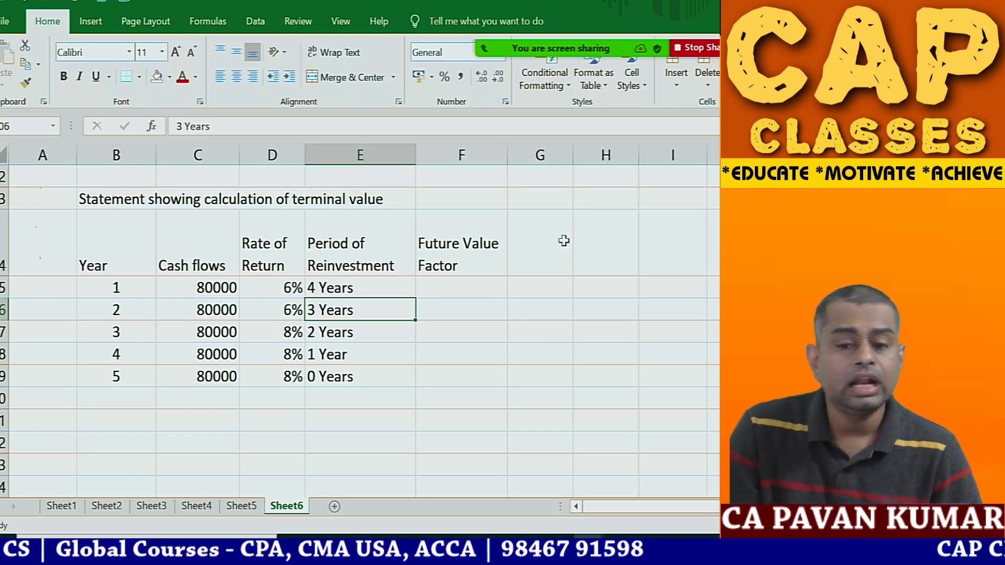
# Shade the year 1 Future Value Factor cell F5 with a gold theme fill.
pyautogui.click(456, 291)
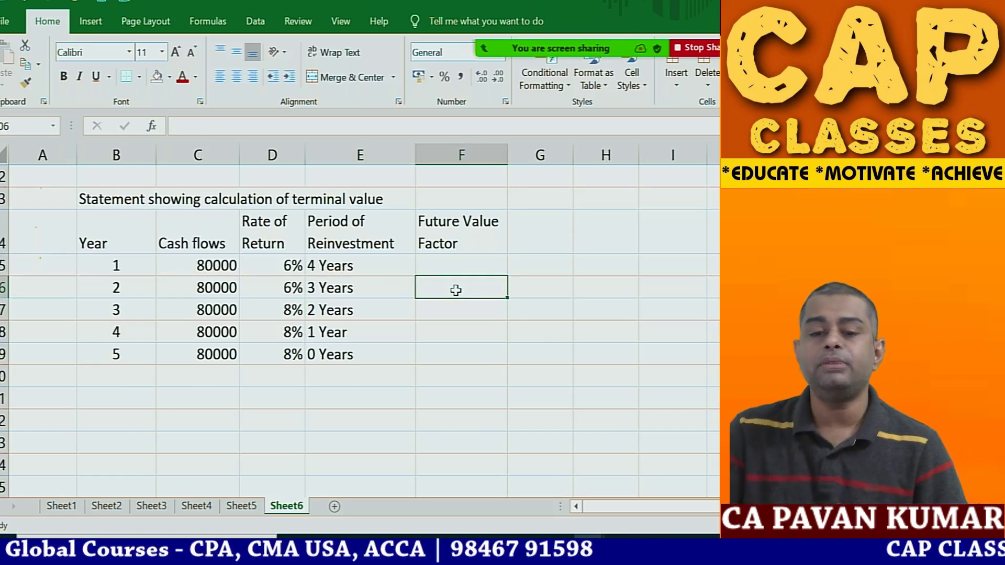
pyautogui.press('Up')
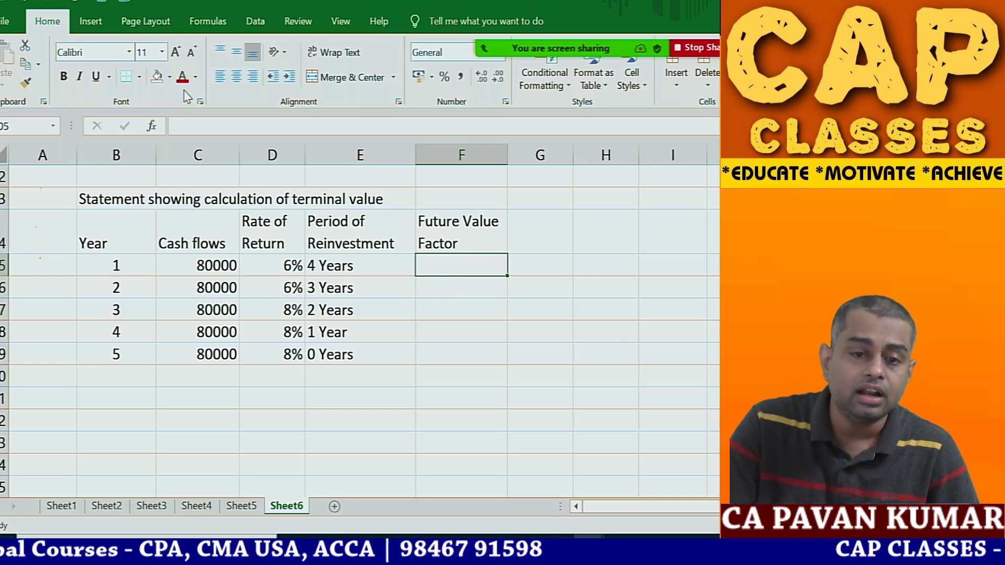
pyautogui.click(169, 77)
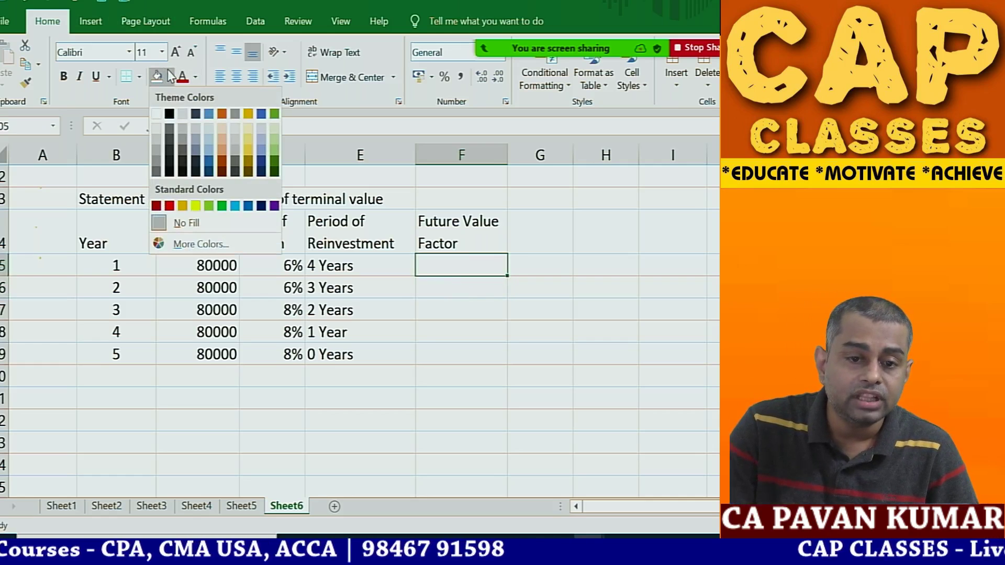
pyautogui.click(248, 147)
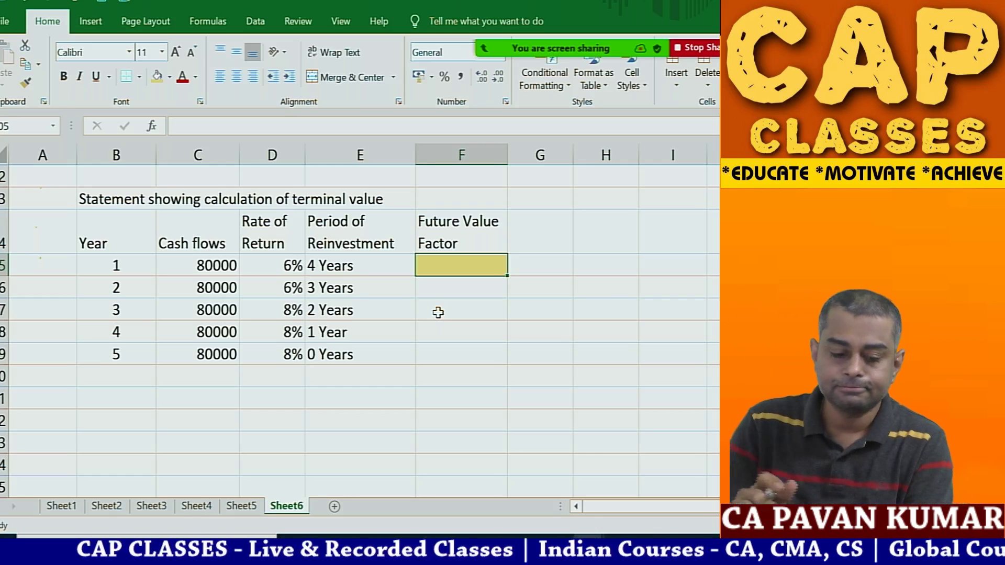
pyautogui.hotkey('alt', 'Tab')
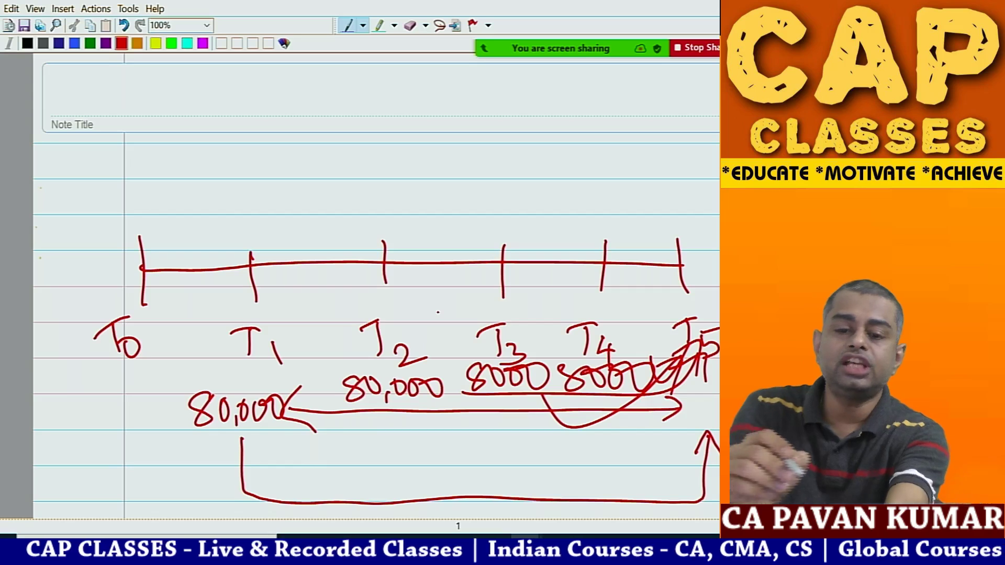
# Handwrite FV = PV(1+i)^n in red pen above the T0–T5 timeline.
pyautogui.moveTo(218, 157); pyautogui.dragTo(270, 151)
pyautogui.moveTo(224, 155); pyautogui.dragTo(230, 212)
pyautogui.moveTo(219, 187)
pyautogui.mouseDown()
pyautogui.moveTo(261, 179)
pyautogui.moveTo(301, 151)
pyautogui.moveTo(346, 162)
pyautogui.mouseUp()
pyautogui.moveTo(325, 183); pyautogui.dragTo(350, 178)
pyautogui.moveTo(413, 142); pyautogui.dragTo(421, 195)
pyautogui.moveTo(415, 145)
pyautogui.mouseDown()
pyautogui.moveTo(418, 169)
pyautogui.moveTo(477, 137)
pyautogui.mouseUp()
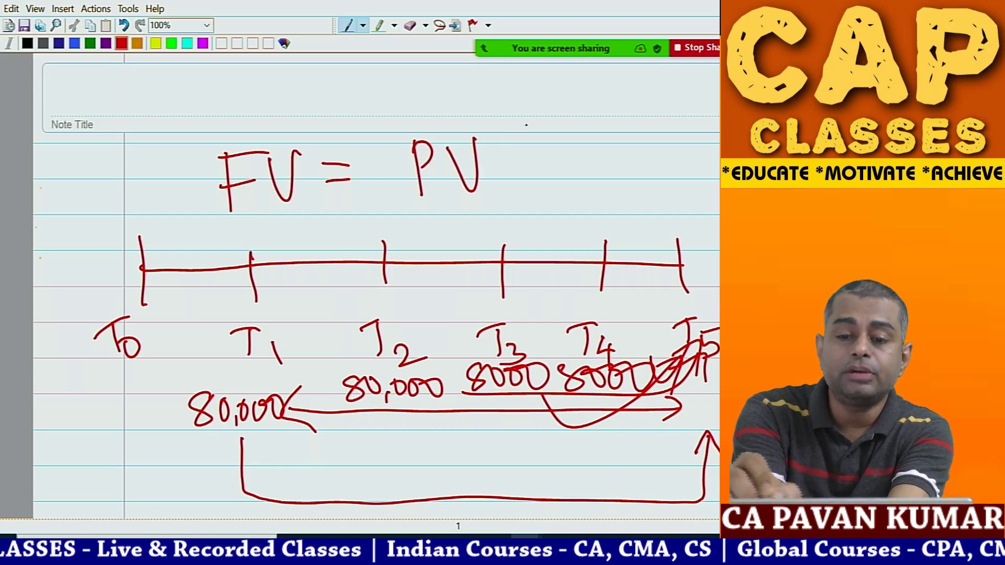
pyautogui.moveTo(533, 113); pyautogui.dragTo(529, 204)
pyautogui.moveTo(536, 139); pyautogui.dragTo(541, 196)
pyautogui.moveTo(558, 164)
pyautogui.mouseDown()
pyautogui.moveTo(602, 155)
pyautogui.moveTo(583, 198)
pyautogui.mouseUp()
pyautogui.moveTo(631, 145); pyautogui.dragTo(635, 181)
pyautogui.moveTo(622, 124); pyautogui.dragTo(652, 208)
pyautogui.moveTo(674, 94); pyautogui.dragTo(695, 123)
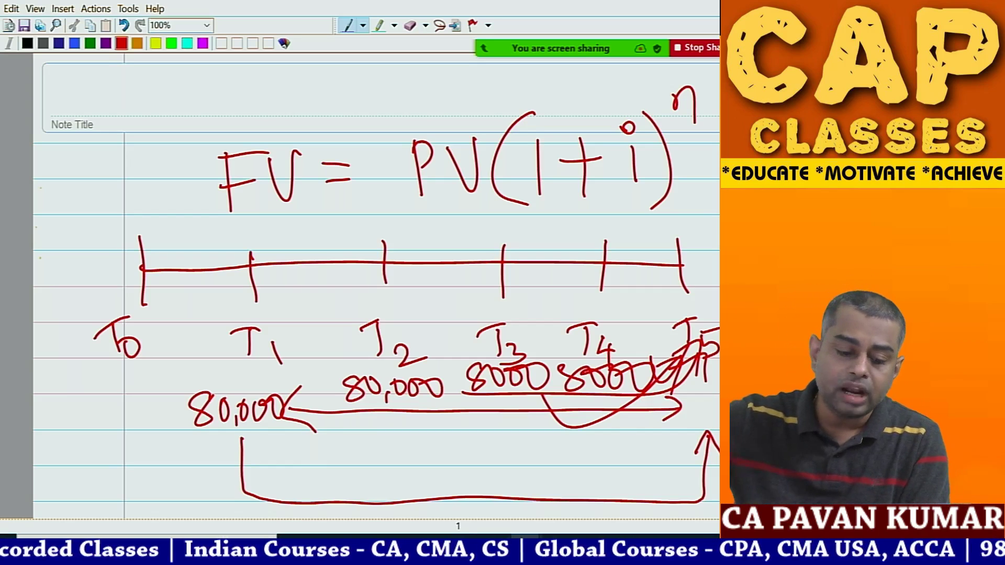
pyautogui.hotkey('alt', 'Tab')
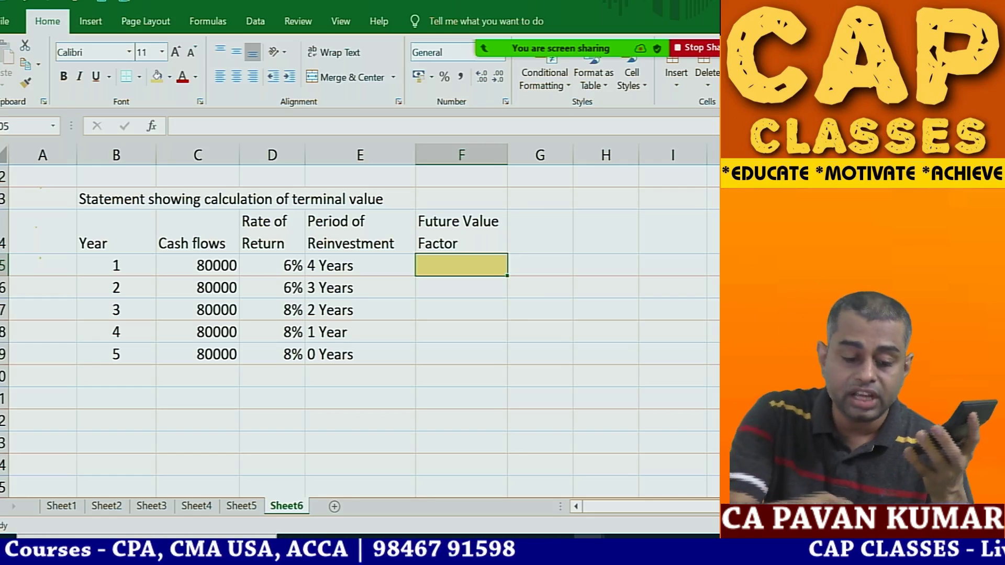
# Enter factors 1.262, 1.191, 1.1664, 1.08 and 1 into F5:F9.
pyautogui.press('F2')
pyautogui.write('1')
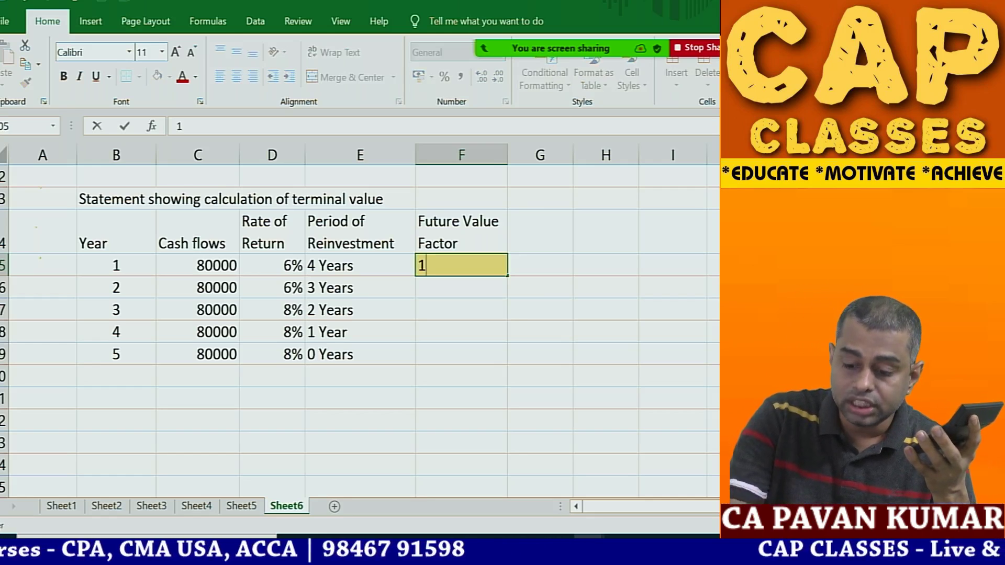
pyautogui.write('.262')
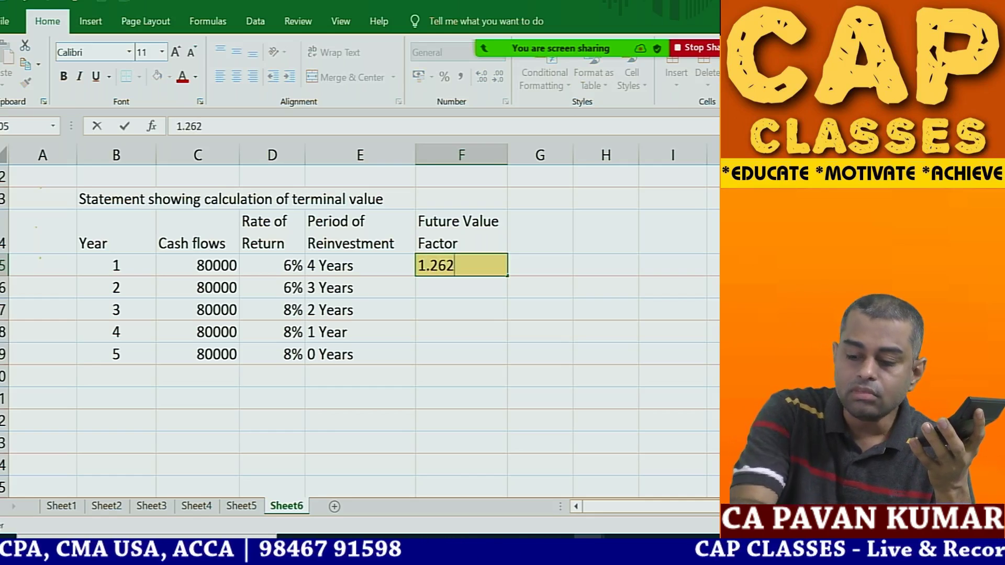
pyautogui.press('Return')
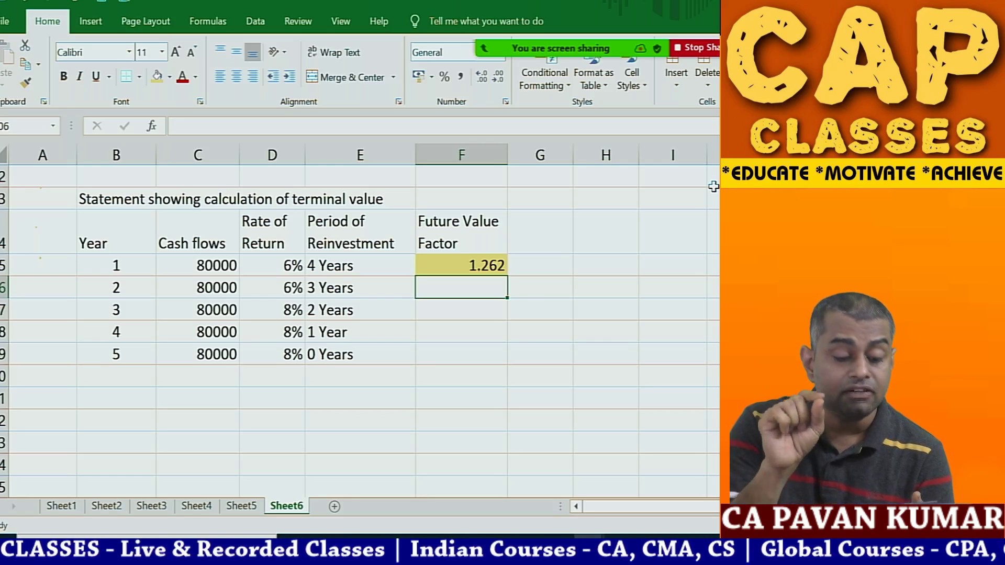
pyautogui.write('1')
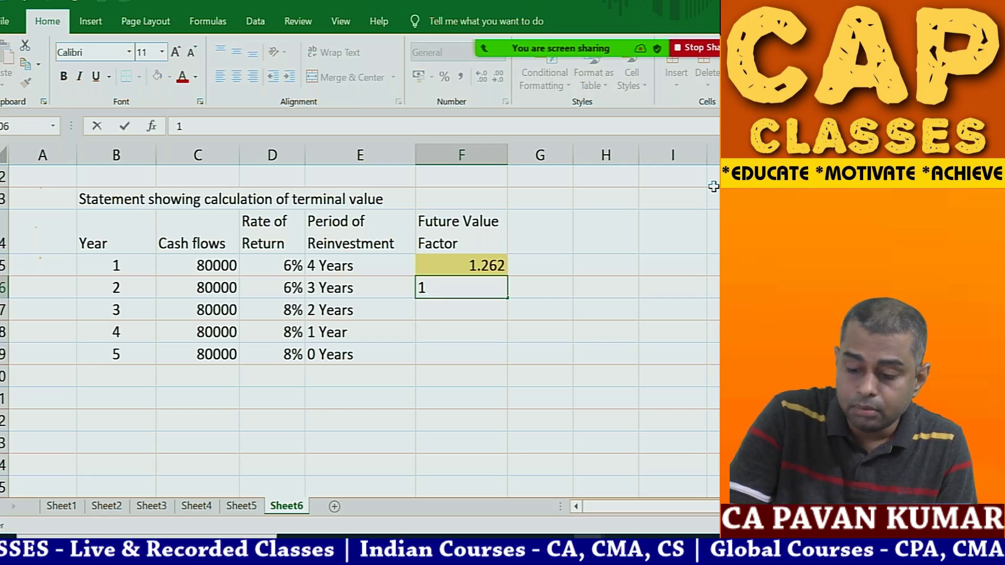
pyautogui.write('.191')
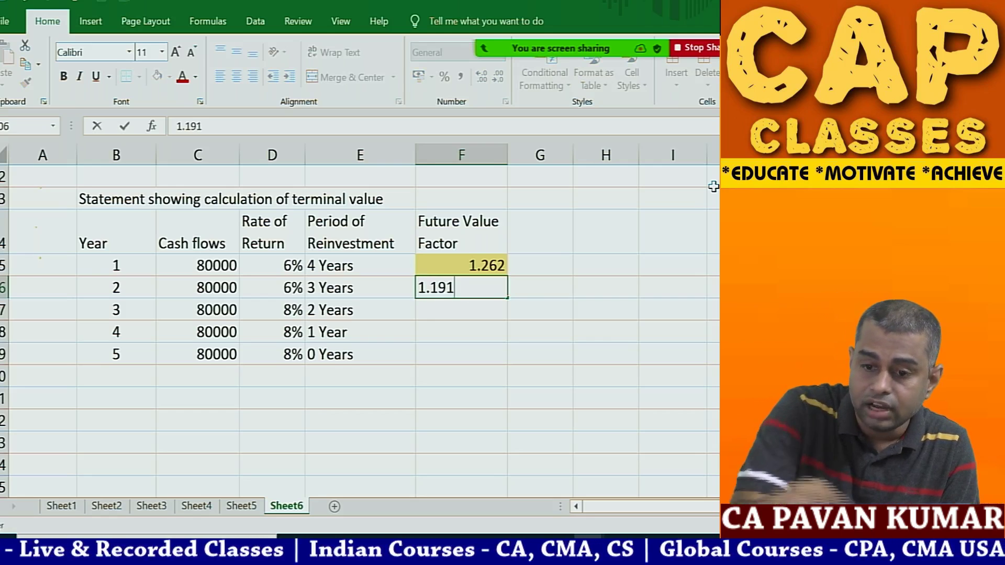
pyautogui.press('Return')
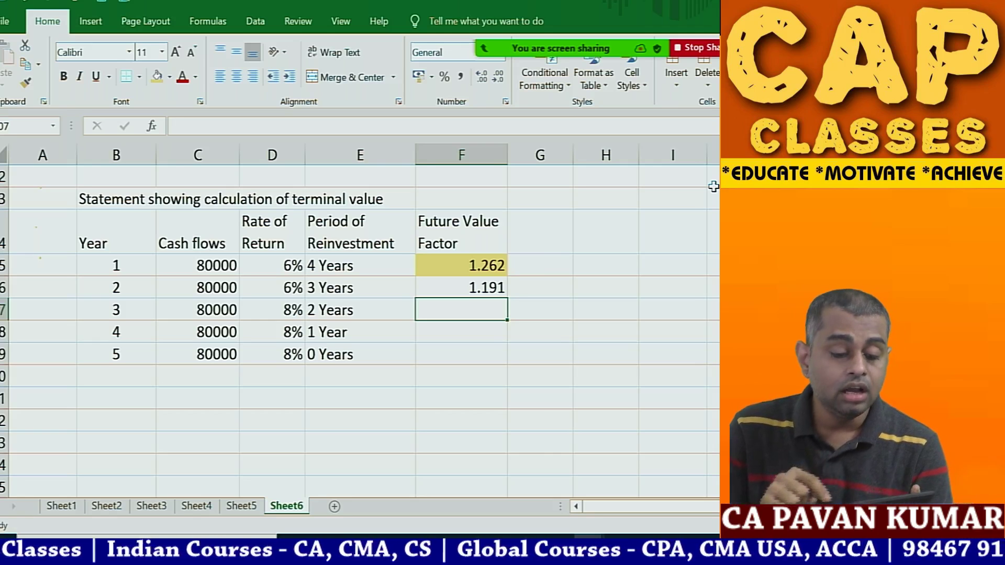
pyautogui.write('1')
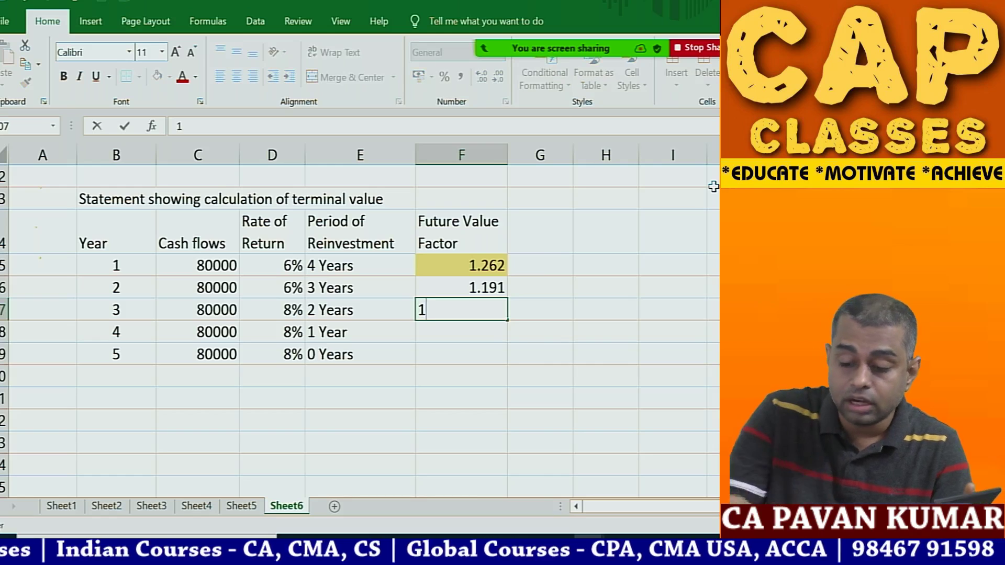
pyautogui.write('.1664')
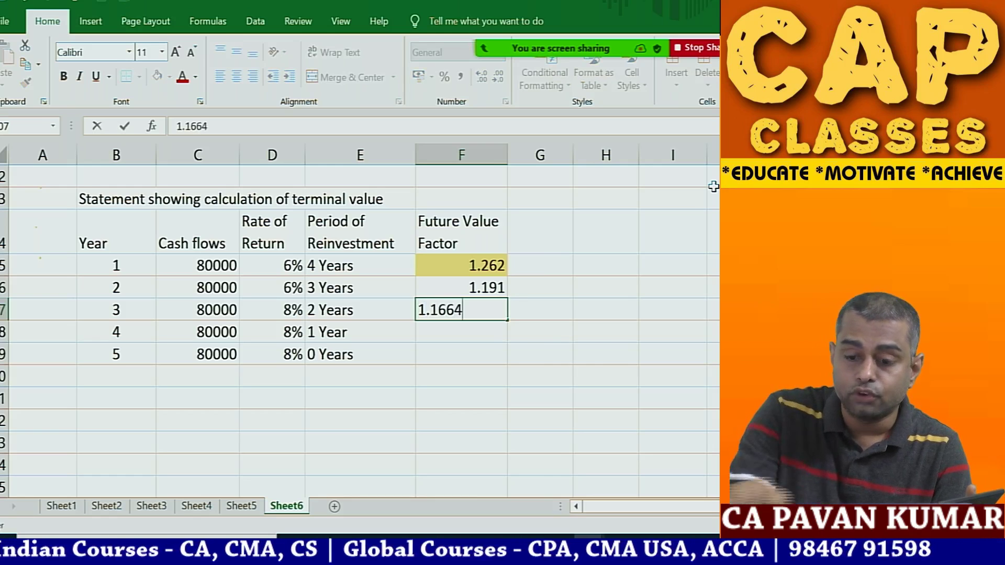
pyautogui.press('Return')
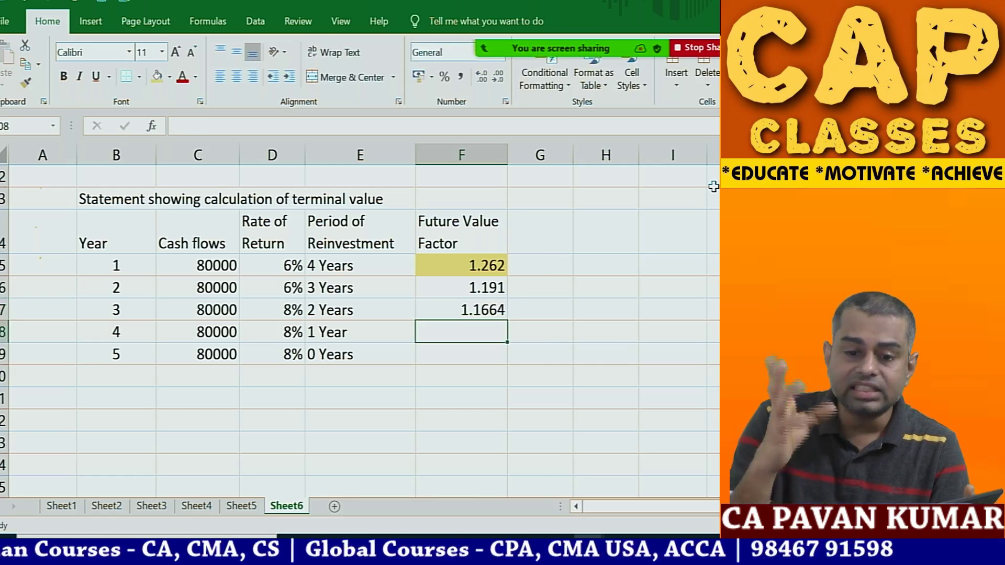
pyautogui.write('1.08')
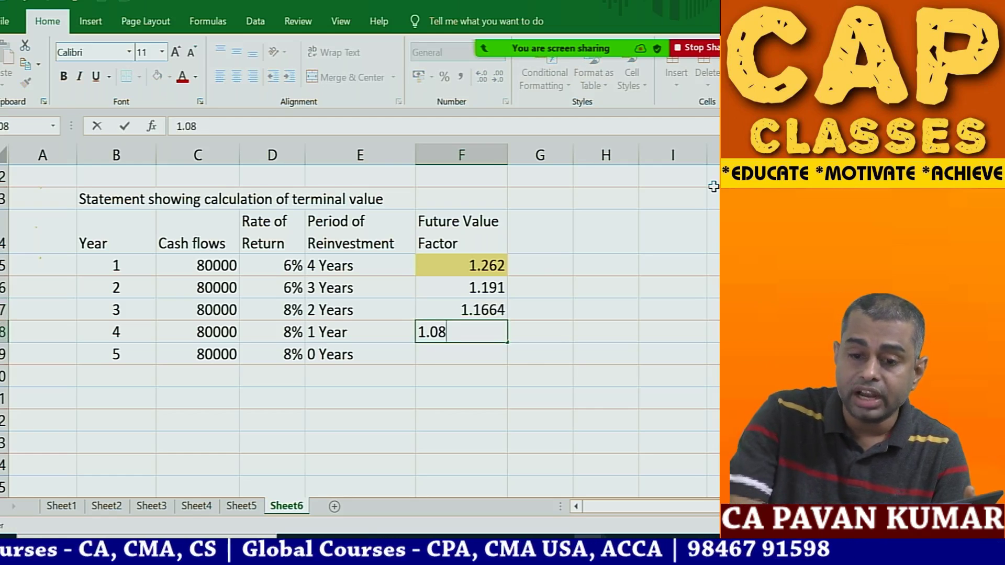
pyautogui.press('Return')
pyautogui.write('1')
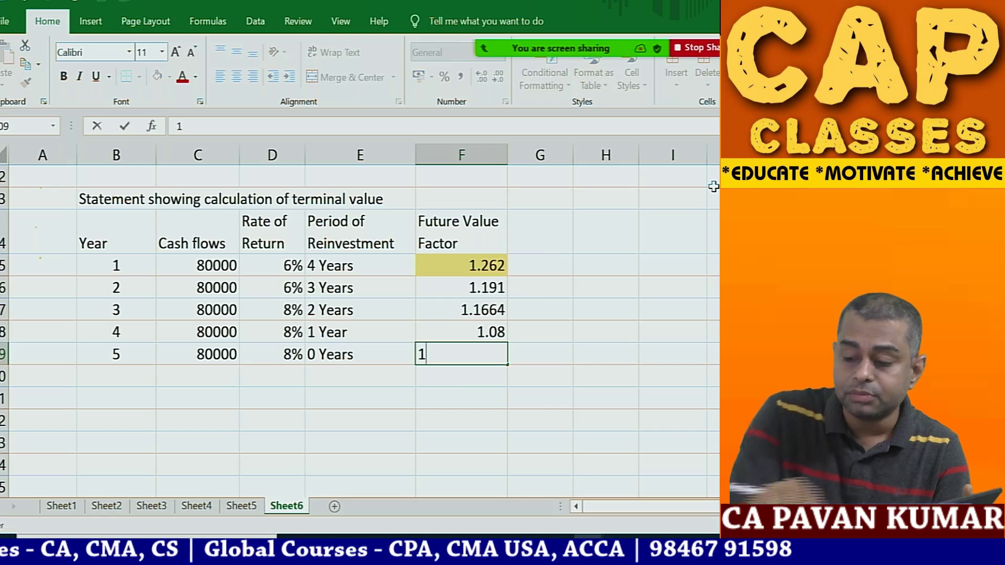
pyautogui.press('Tab')
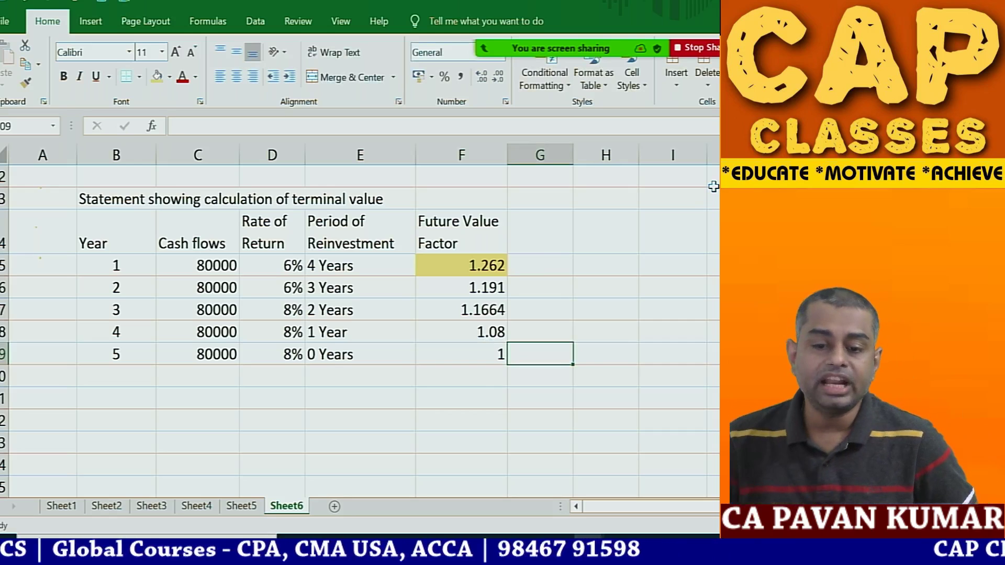
pyautogui.press('Up')
pyautogui.press('Up')
pyautogui.press('Up')
pyautogui.press('Up')
pyautogui.press('Up')
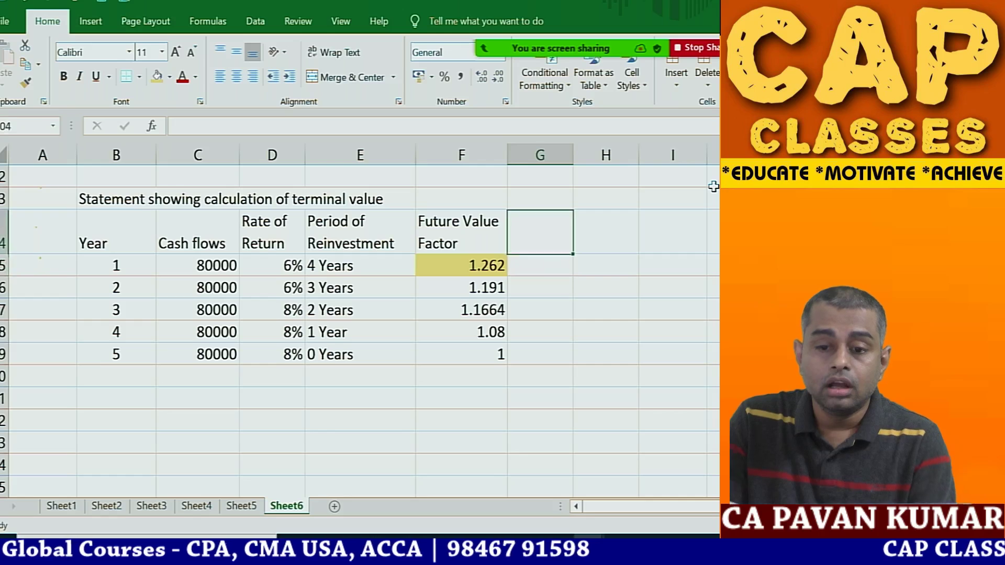
pyautogui.write('Termina')
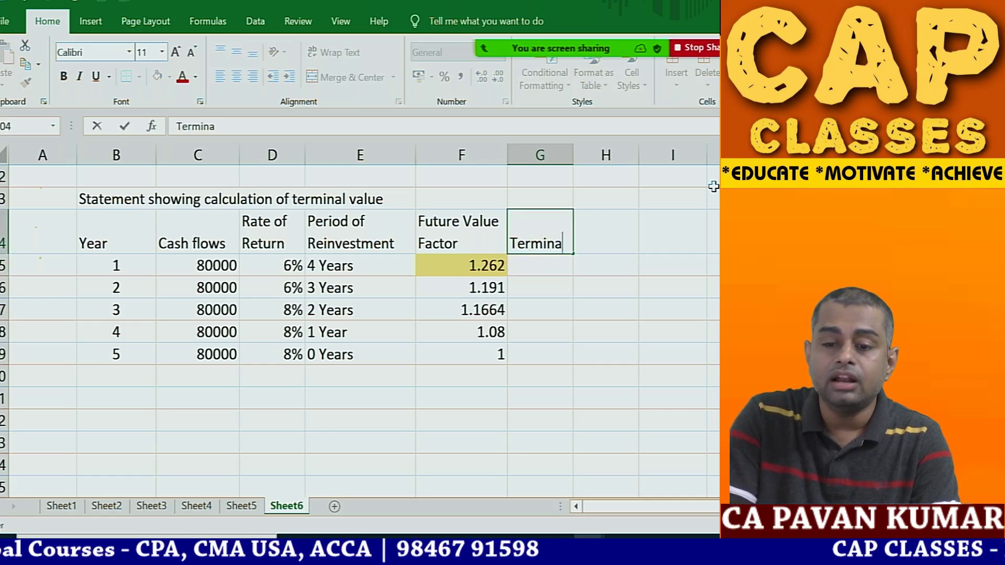
pyautogui.write('l VAlues')
pyautogui.press('Return')
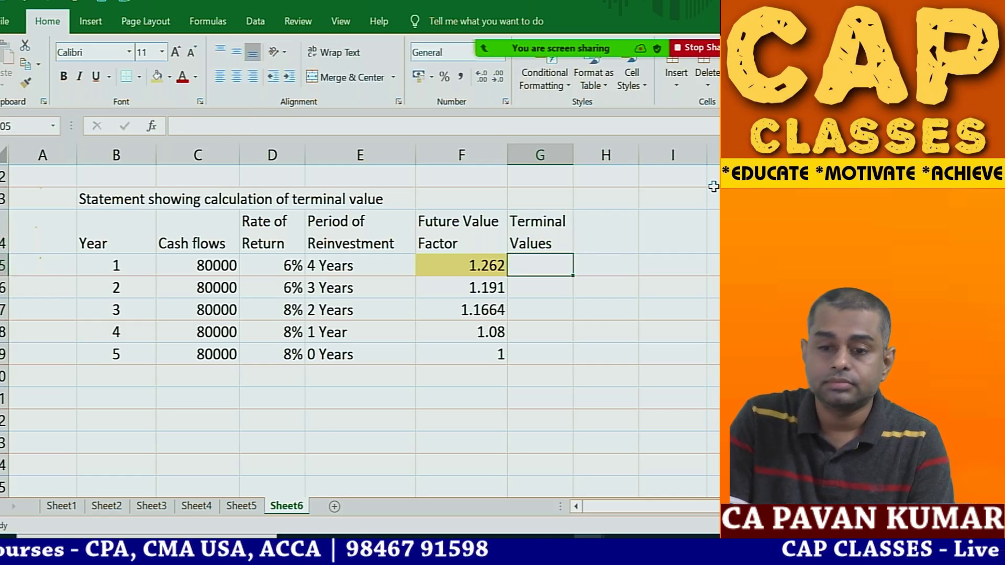
pyautogui.write('=')
pyautogui.press('Left')
pyautogui.press('Left')
pyautogui.press('Left')
pyautogui.press('Left')
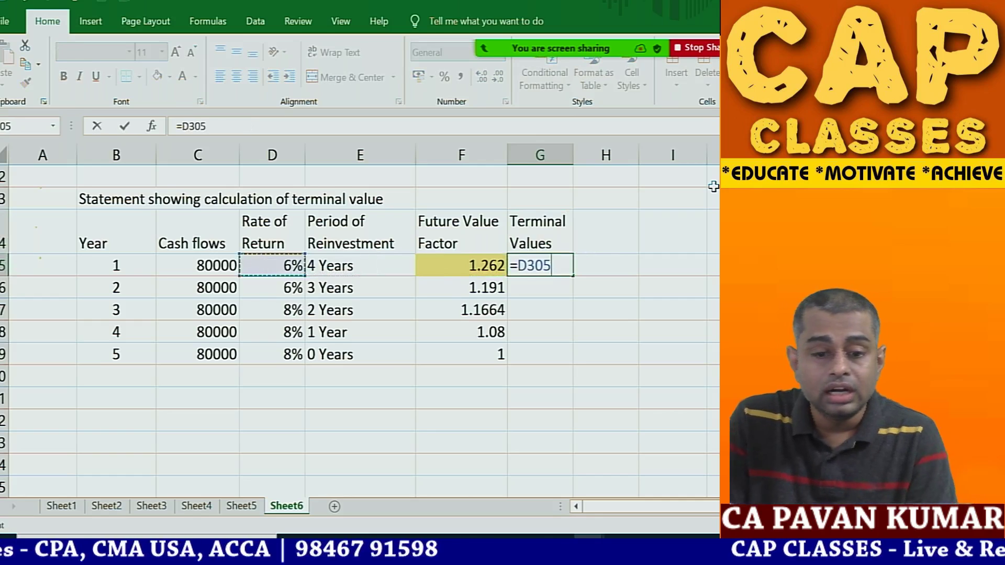
pyautogui.write('*')
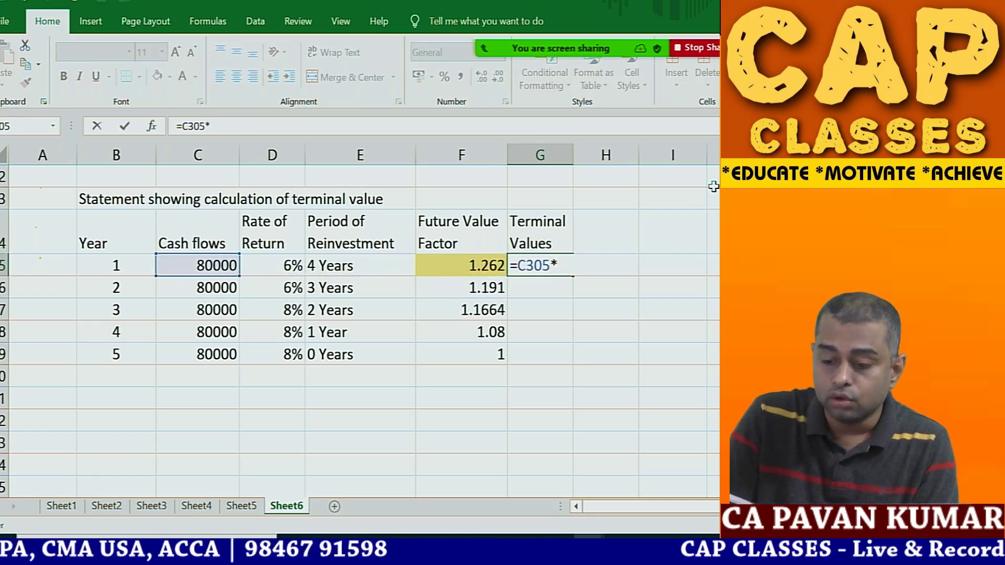
pyautogui.press('Left')
pyautogui.press('Return')
pyautogui.press('Up')
pyautogui.hotkey('ctrl', 'c')
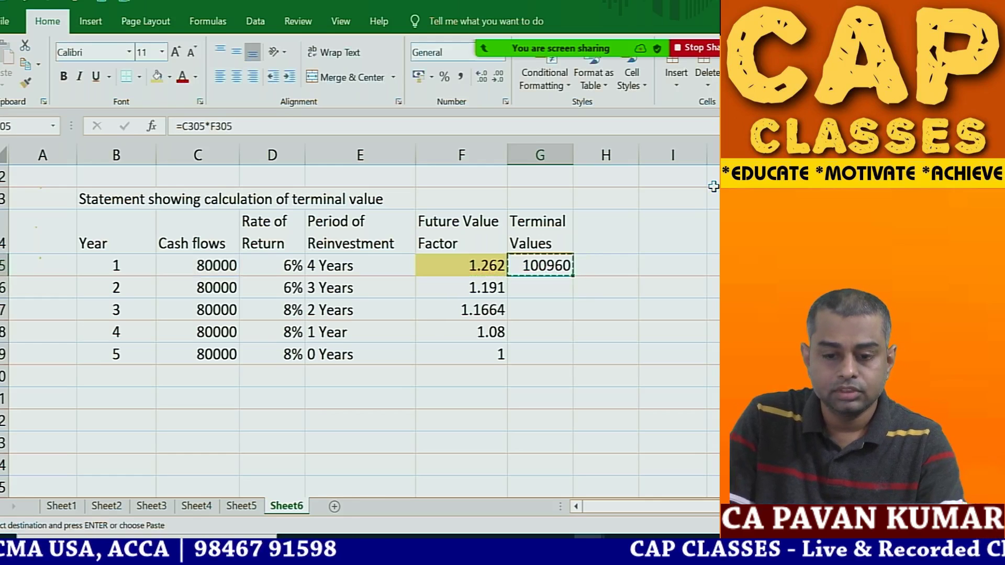
pyautogui.press('Down')
pyautogui.hotkey('shift', 'Down')
pyautogui.hotkey('shift', 'Down')
pyautogui.hotkey('shift', 'Down')
pyautogui.press('Return')
pyautogui.press('Down')
pyautogui.press('Down')
pyautogui.press('Down')
pyautogui.press('Down')
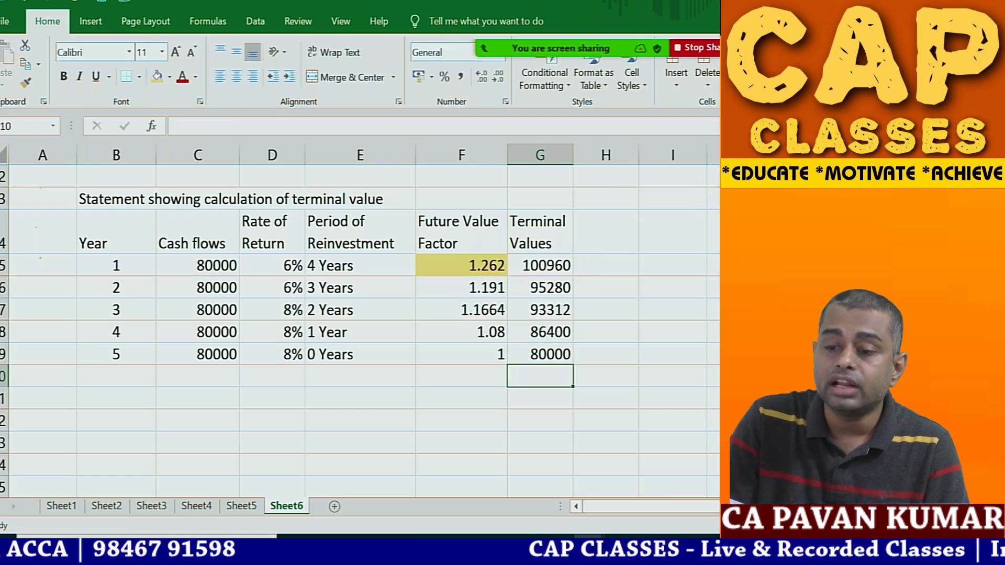
pyautogui.hotkey('alt', '=')
pyautogui.press('Return')
pyautogui.press('Up')
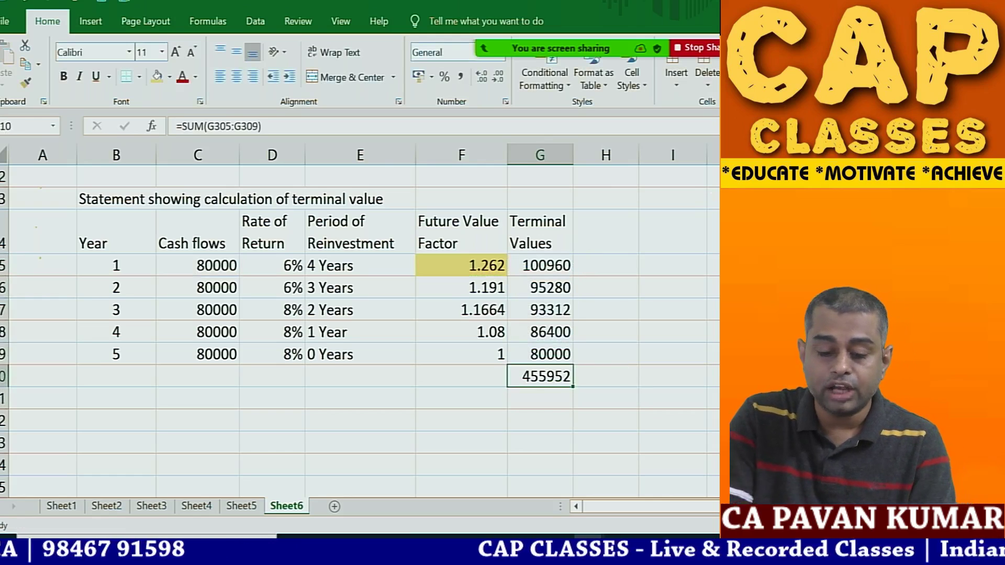
pyautogui.hotkey('ctrl', 'b')
pyautogui.press('Left')
pyautogui.press('Left')
pyautogui.press('Left')
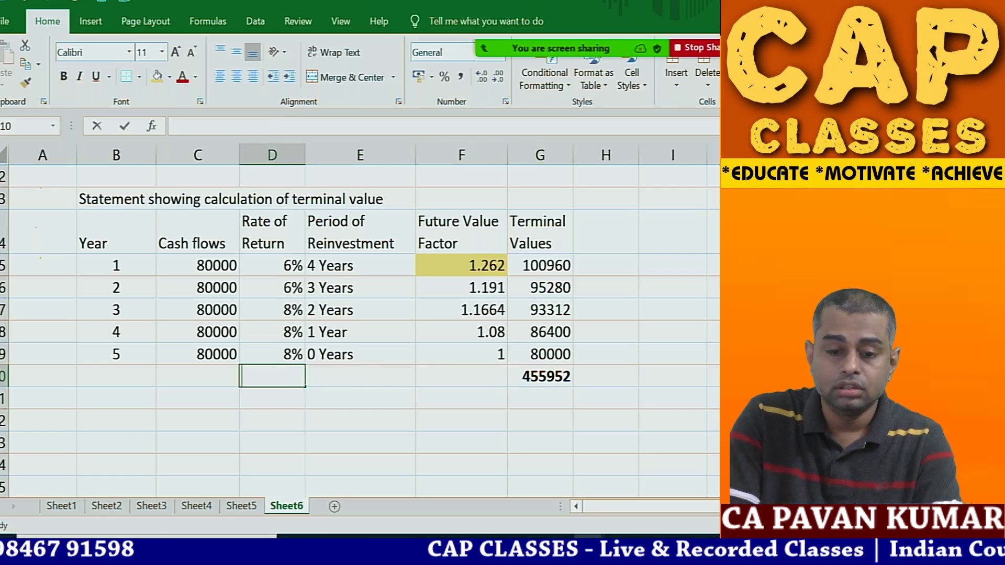
pyautogui.write('Total Terminal VA')
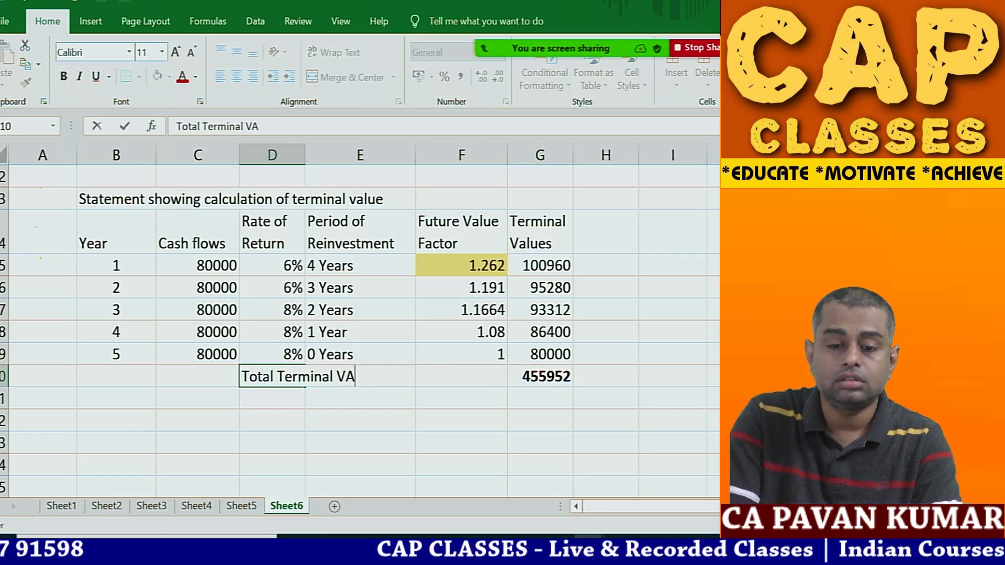
pyautogui.write('lues')
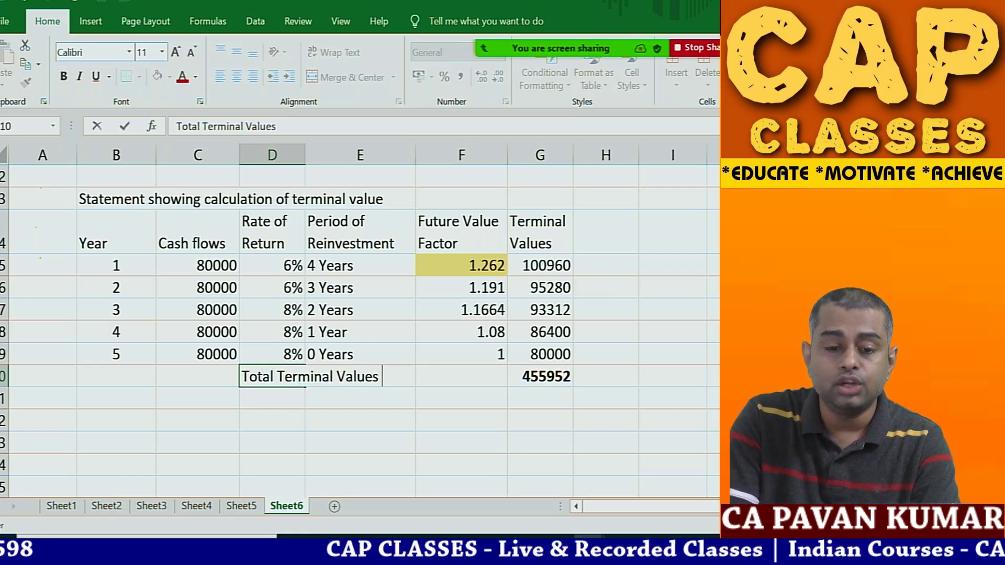
pyautogui.write('at the end of Yr')
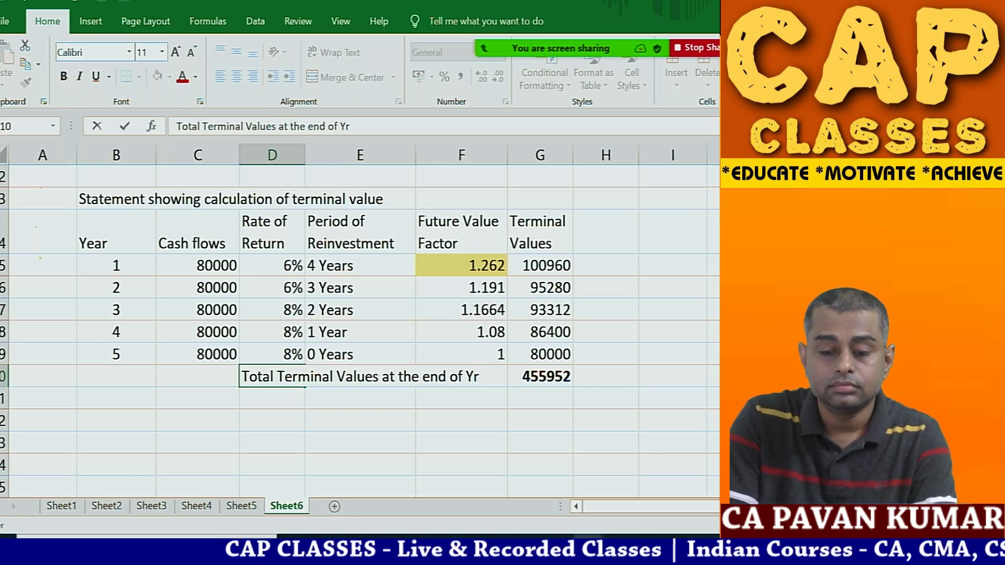
pyautogui.write(' 5')
pyautogui.press('Return')
pyautogui.click(197, 398)
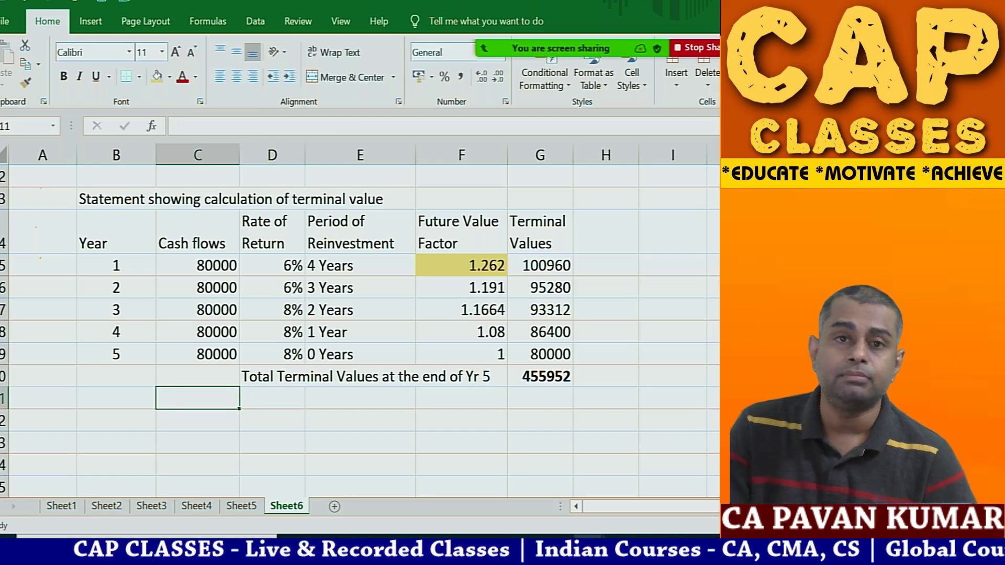
# In B11, enter 'What is the present value of Rs. 4,55,952 that will be received at the end of year 5?'.
pyautogui.click(117, 420)
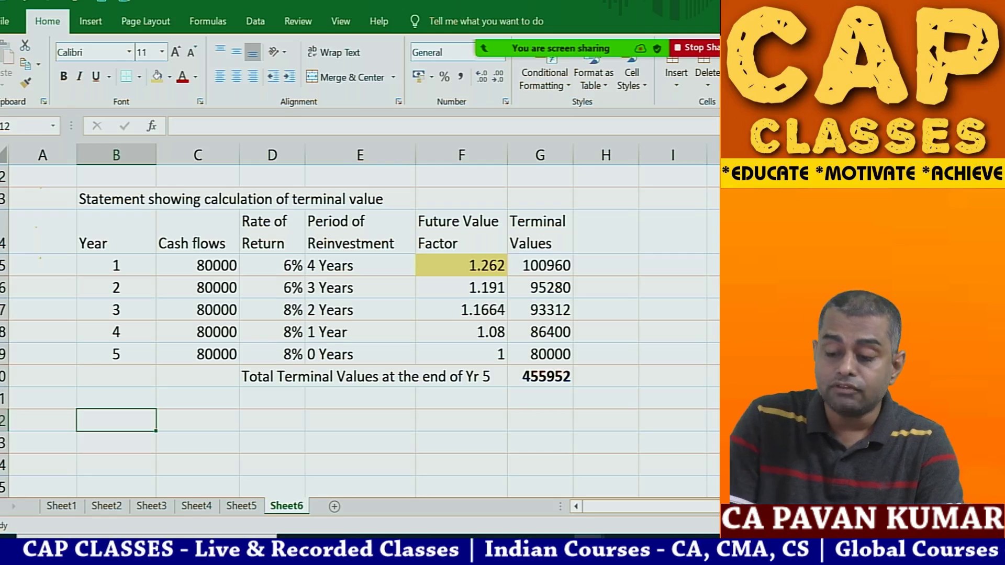
pyautogui.click(116, 398)
pyautogui.write('What is the pr')
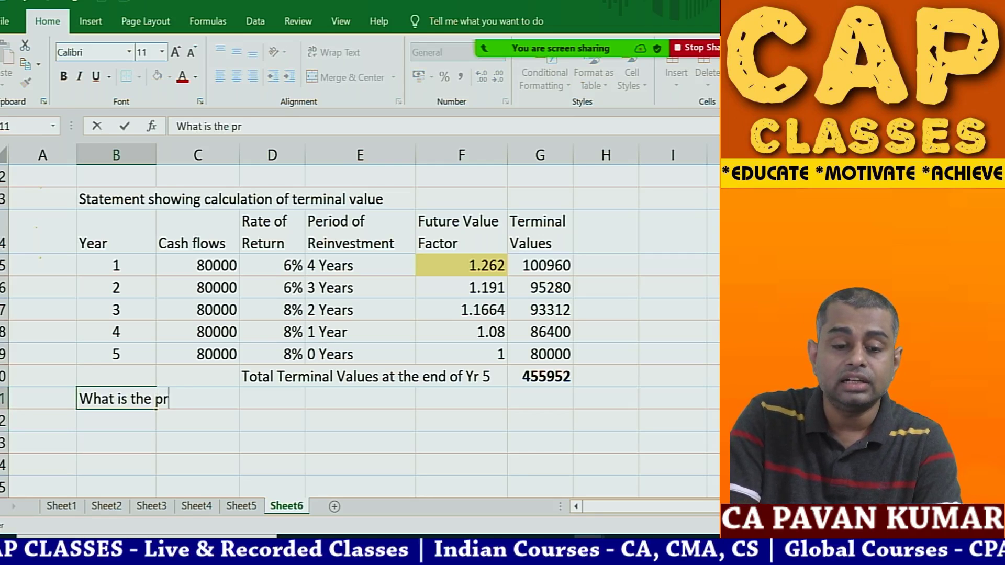
pyautogui.write('esent value of Rs')
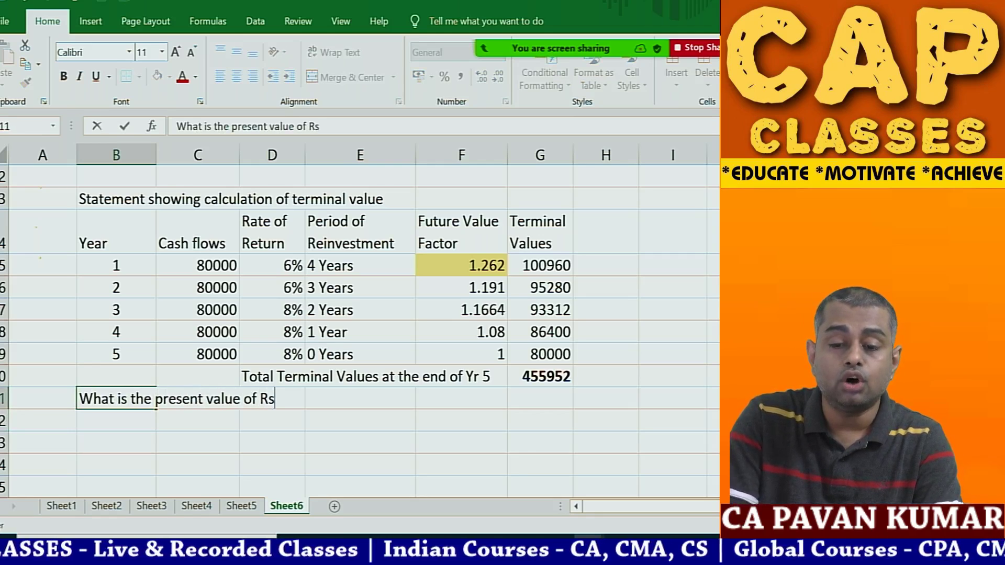
pyautogui.write('. ')
pyautogui.write('4,5')
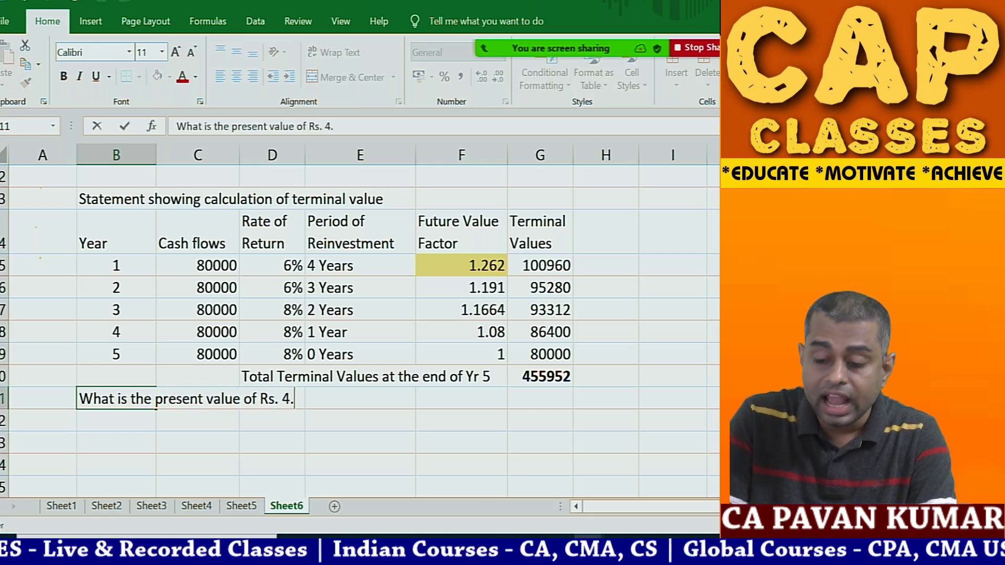
pyautogui.write('5,')
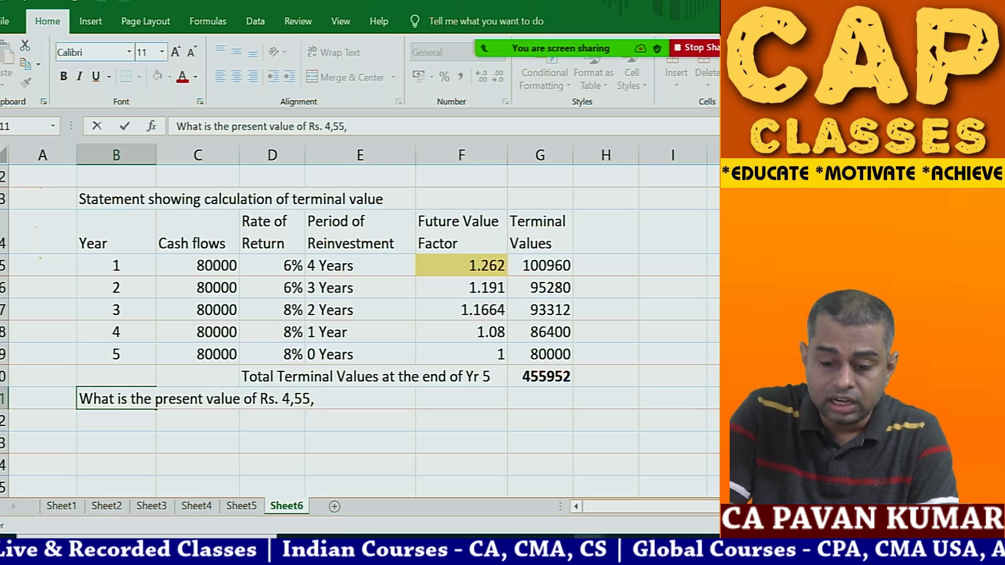
pyautogui.write('952 tha')
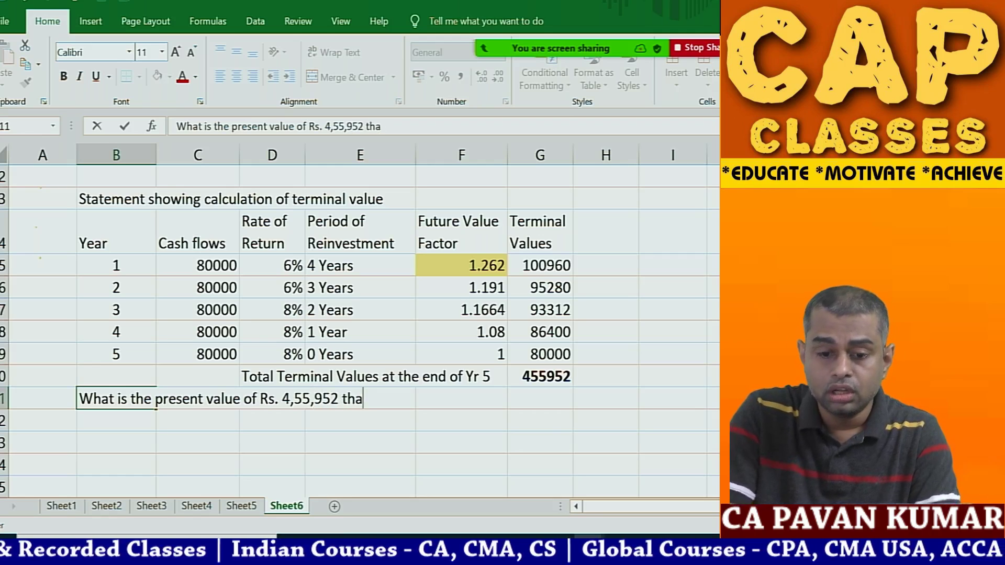
pyautogui.write('t will be receive')
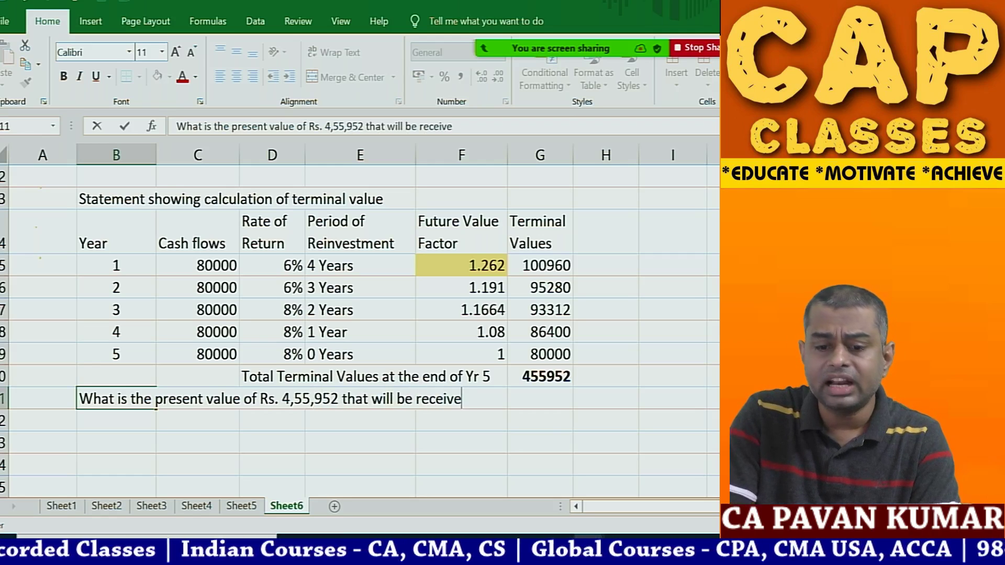
pyautogui.write('d at the end of ')
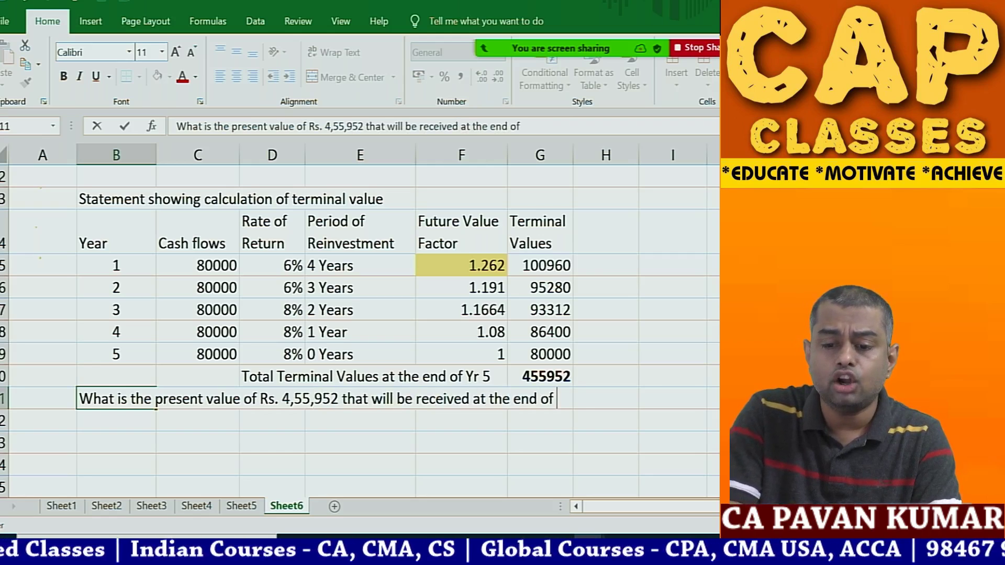
pyautogui.write('year 5?')
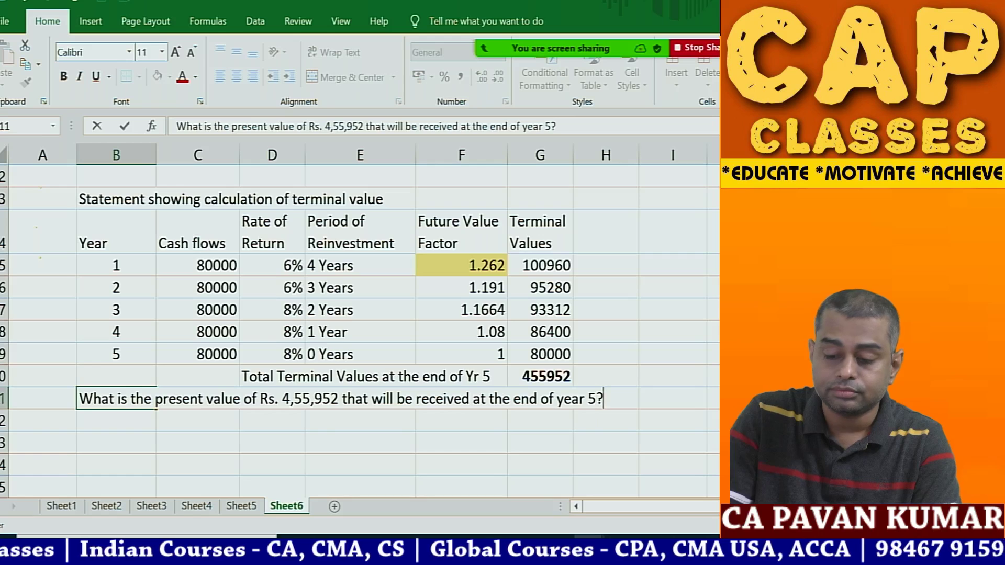
pyautogui.press('Return')
pyautogui.hotkey('alt', 'Tab')
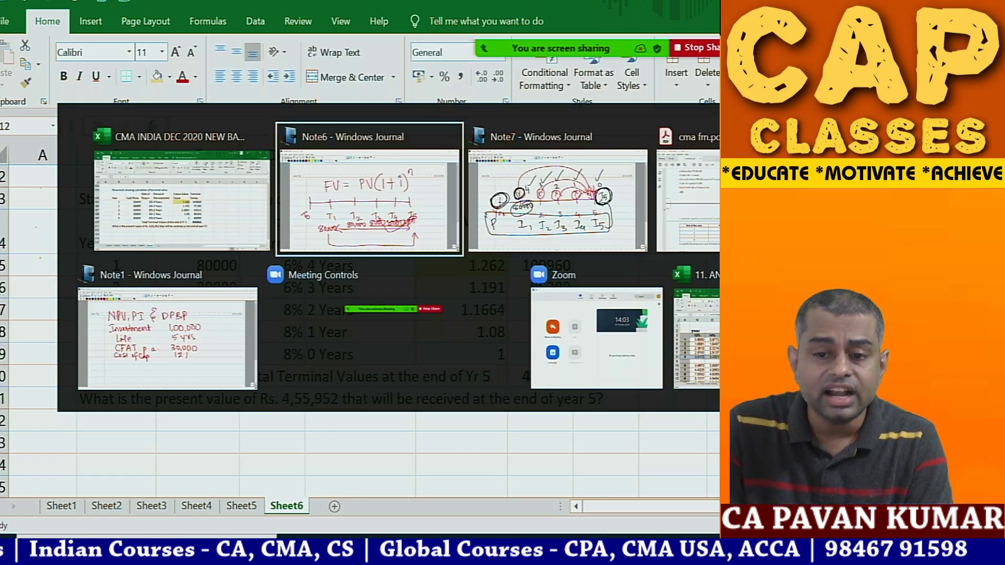
pyautogui.hotkey('alt', 'Tab')
pyautogui.hotkey('alt', 'Tab')
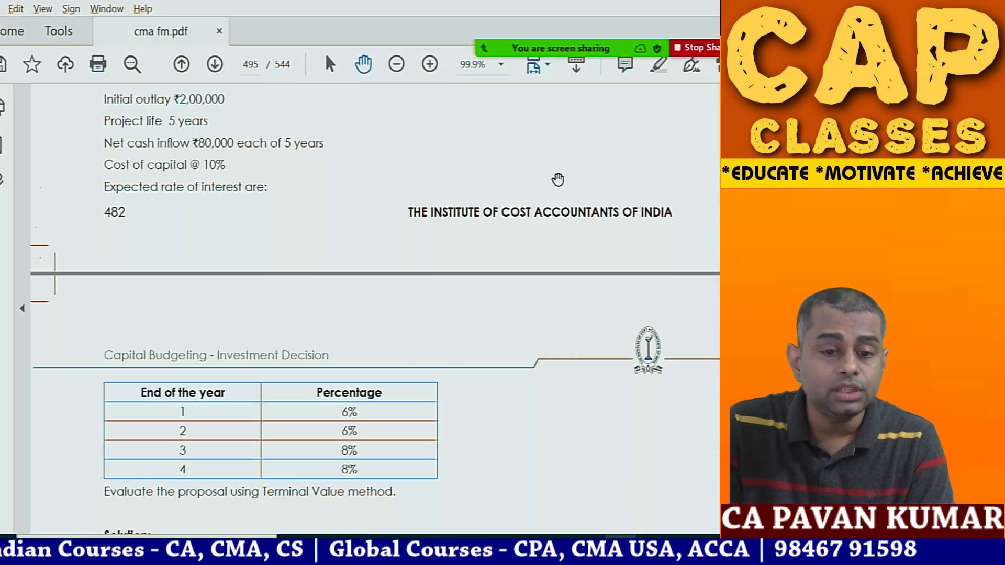
pyautogui.hotkey('alt', 'Tab')
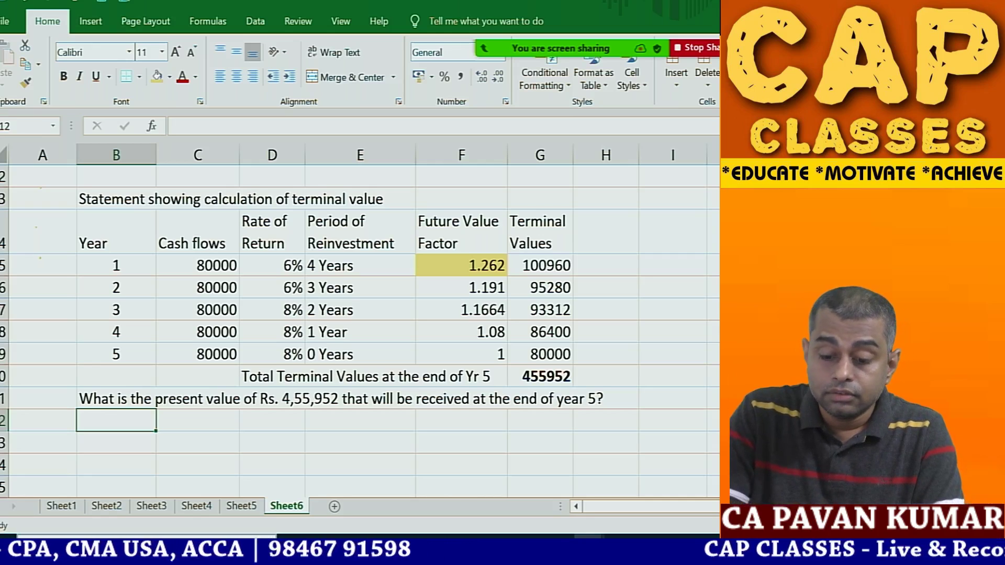
# Enter the working '0.621*455952 = 2,83,146' in B12.
pyautogui.write('0.621*')
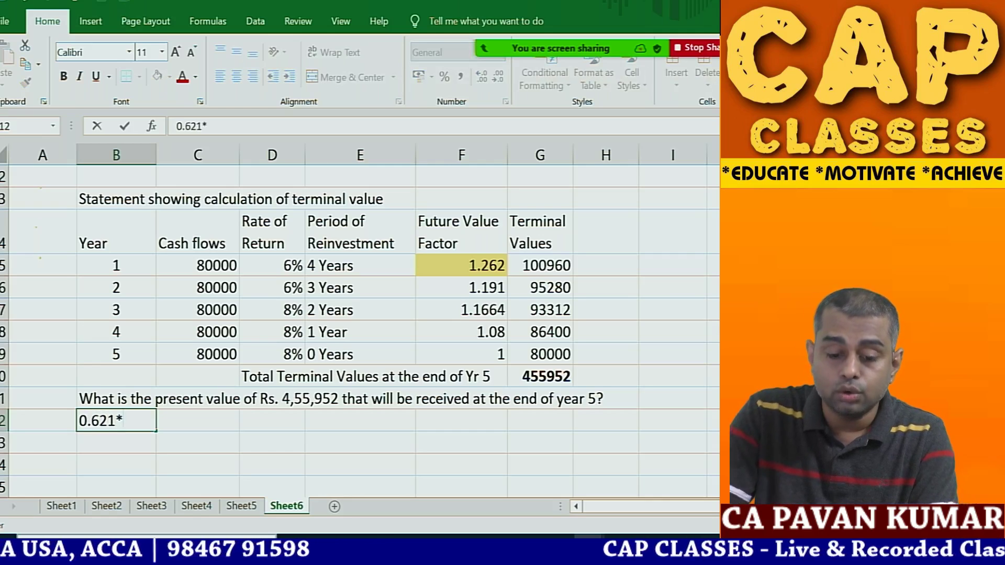
pyautogui.write('4559')
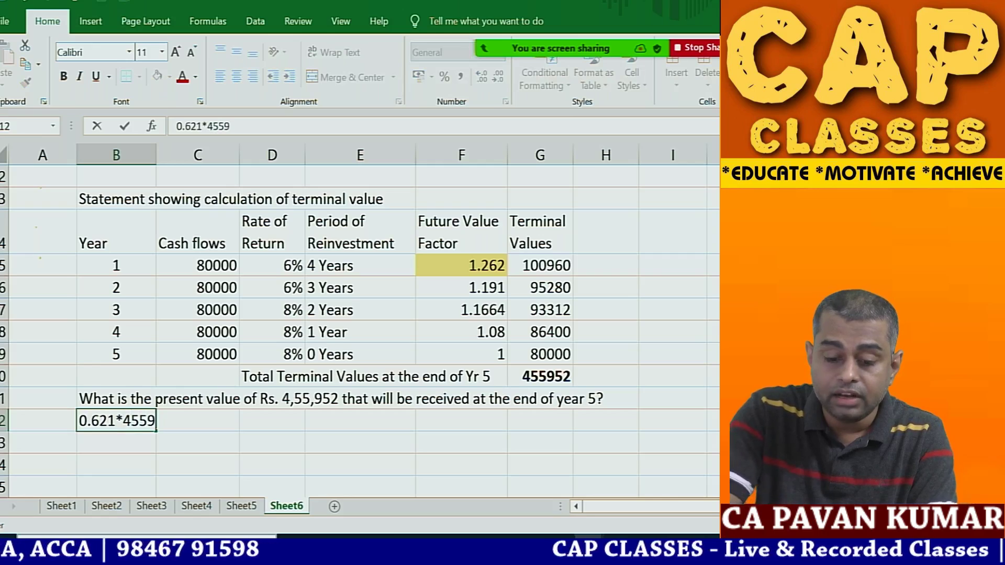
pyautogui.write('52 =')
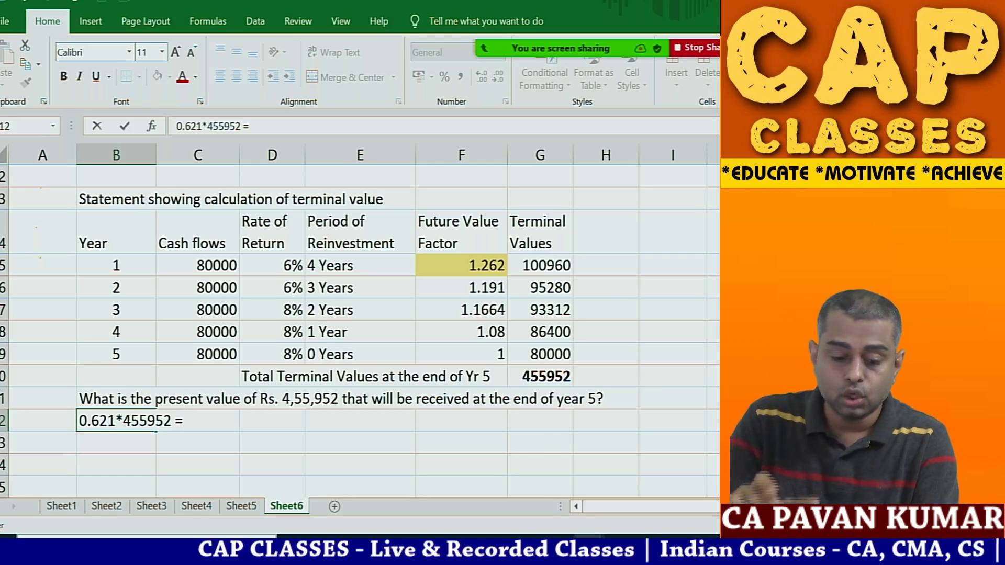
pyautogui.write('2,83')
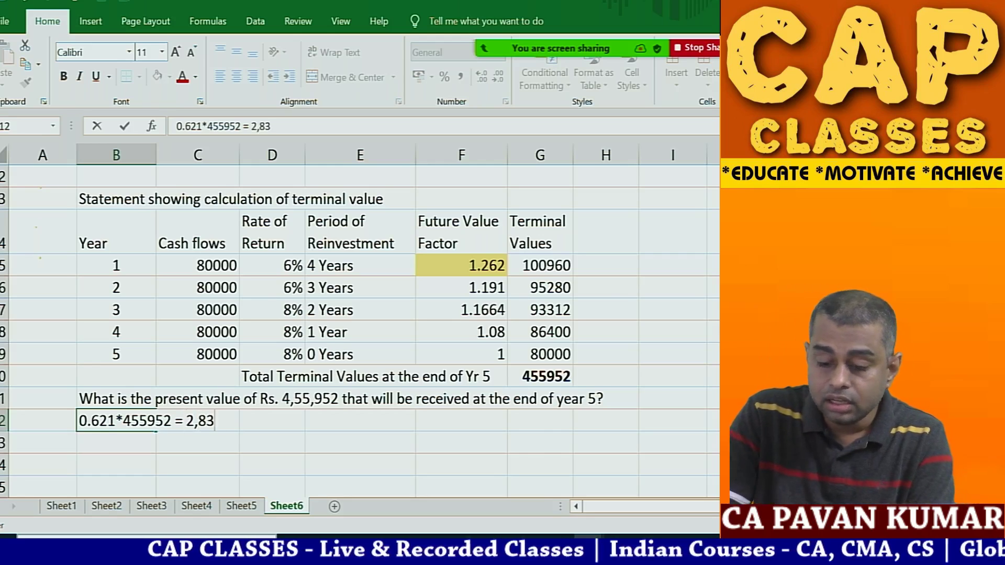
pyautogui.write(',')
pyautogui.write('146')
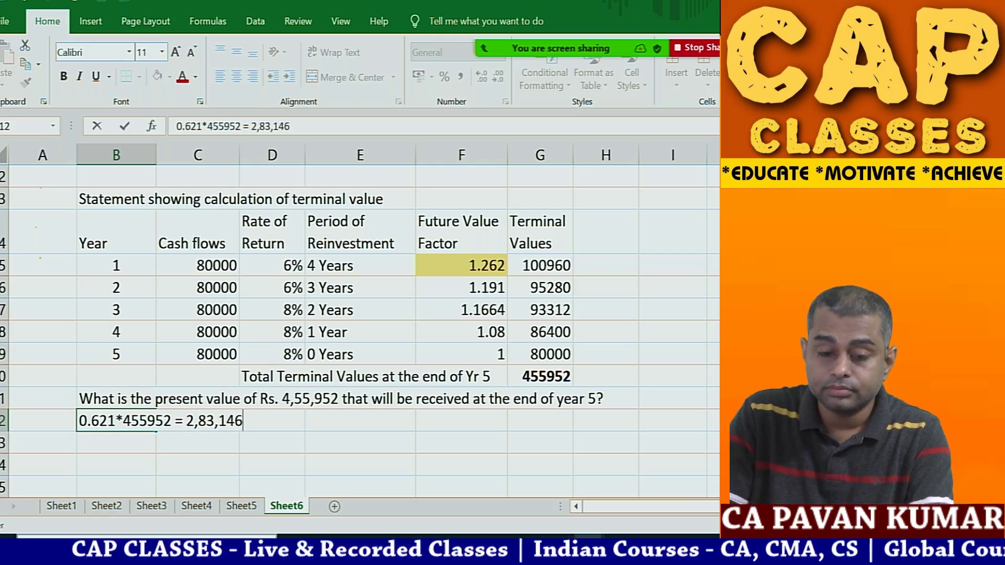
pyautogui.press('Return')
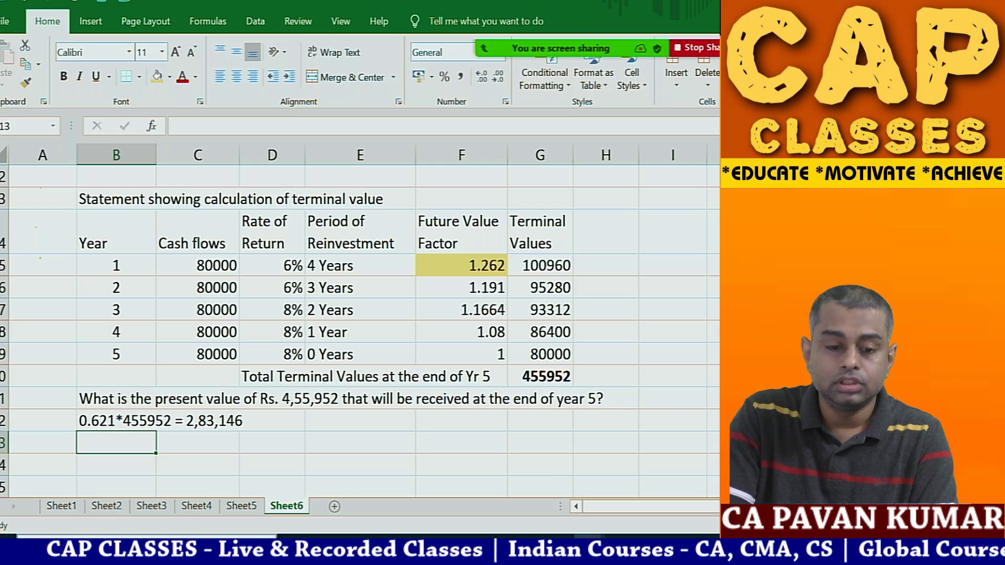
# Add the label 'PV of terminal flows' with amount 283146 in E13.
pyautogui.write('PV of termi')
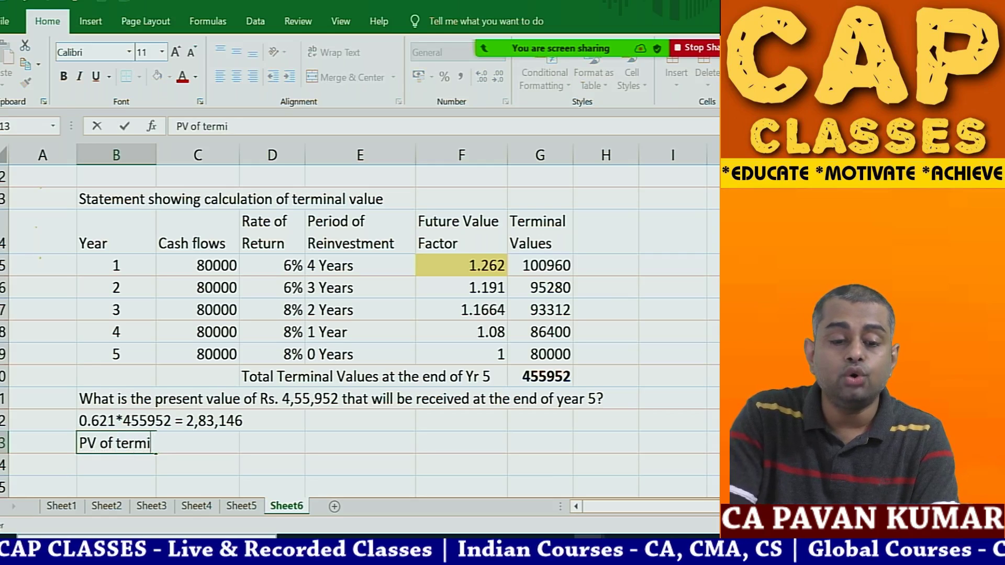
pyautogui.write('nal flows')
pyautogui.press('Right')
pyautogui.press('Right')
pyautogui.press('Right')
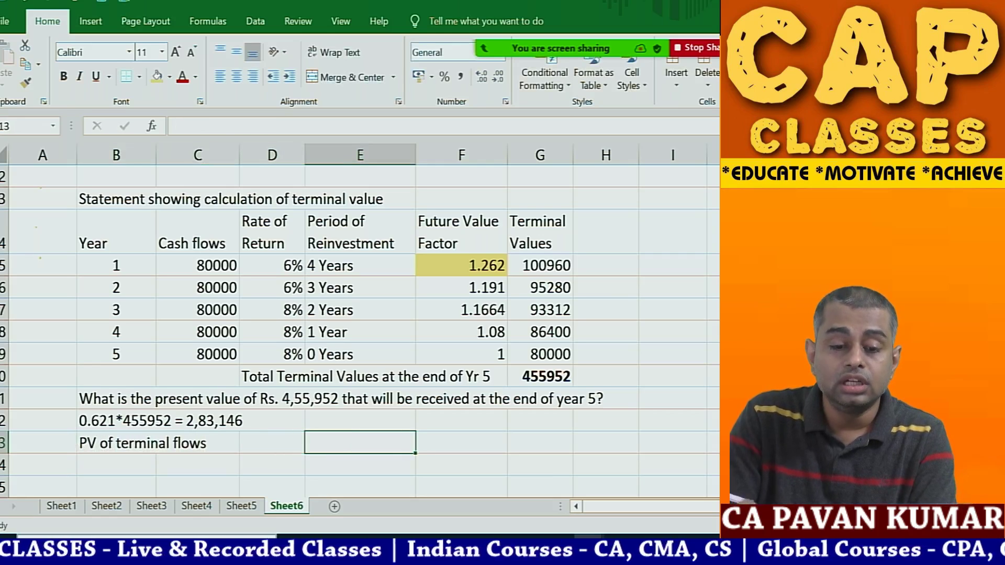
pyautogui.write('3')
pyautogui.press('BackSpace')
pyautogui.write('2')
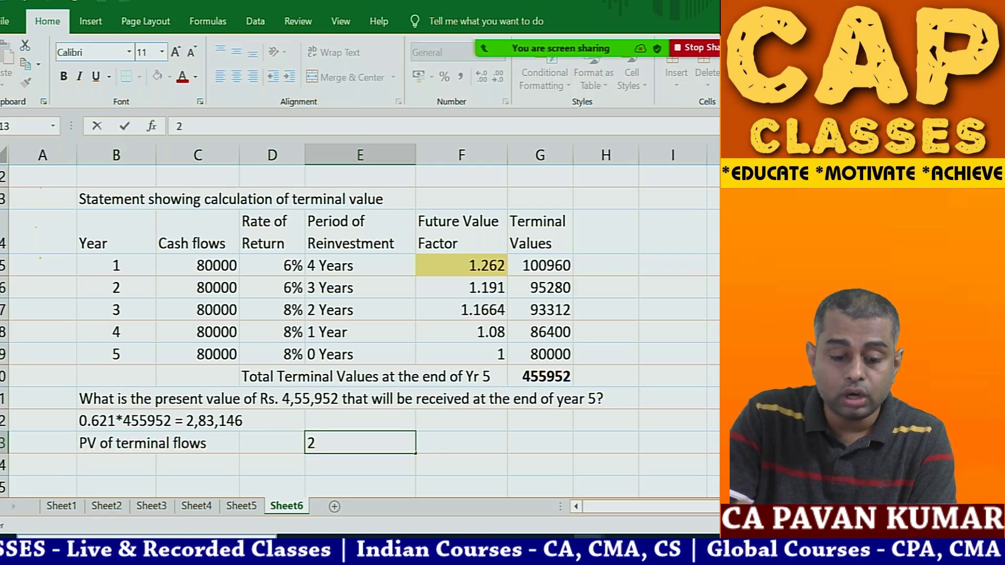
pyautogui.write('8314')
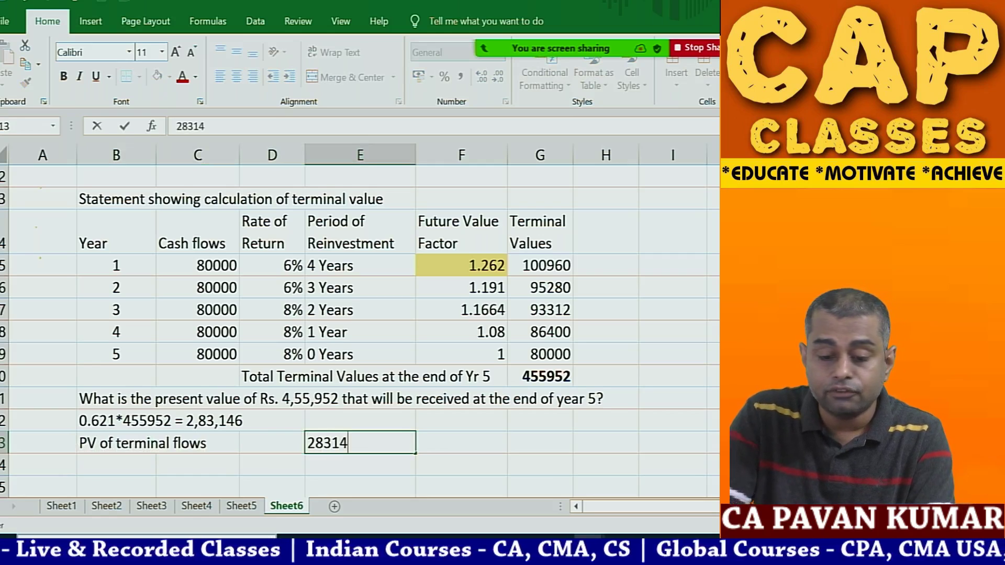
pyautogui.write('6')
pyautogui.press('Return')
# Add 'PV of cash outflows' as 200000, then note that the project can be accepted.
pyautogui.write('PV')
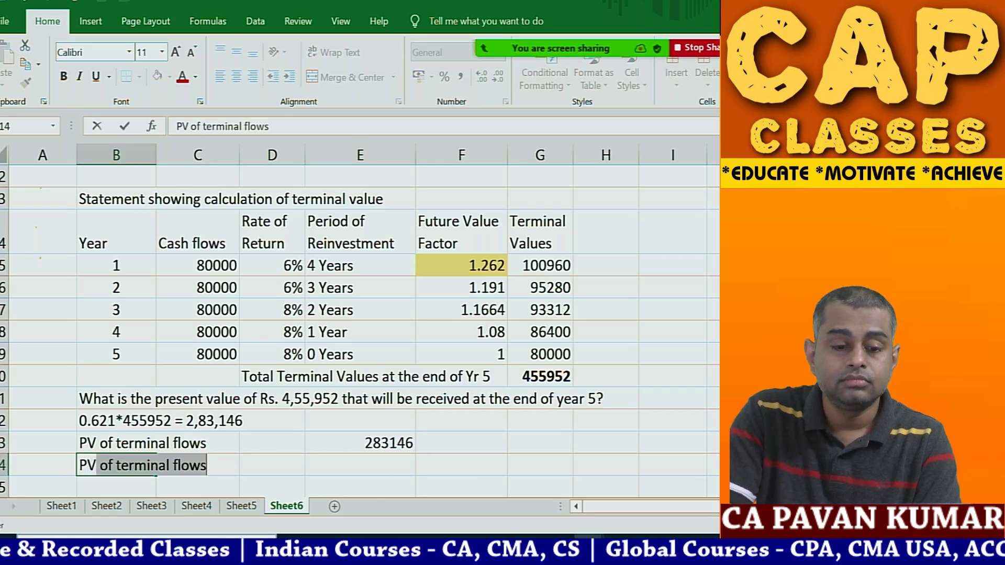
pyautogui.write(' of cash outflows')
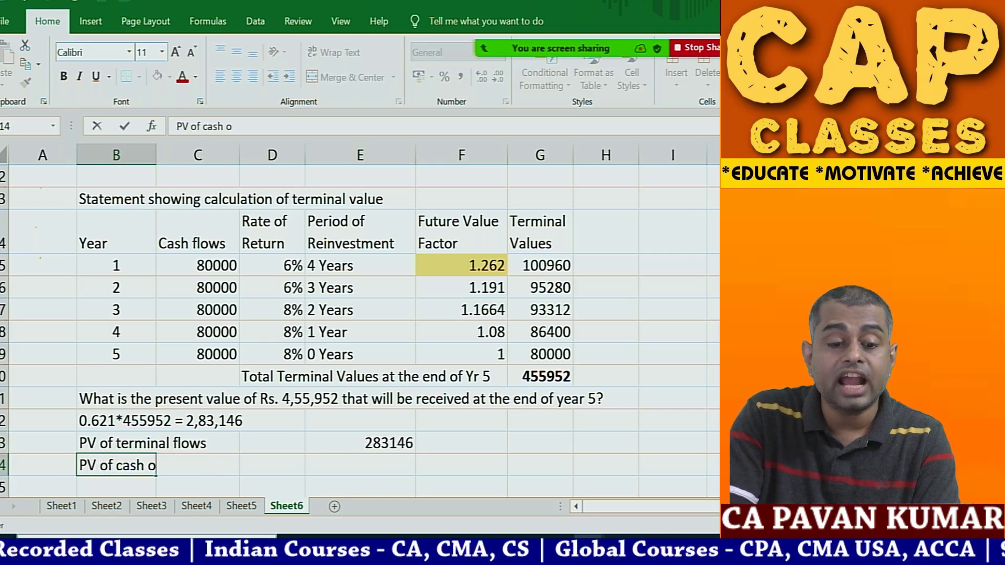
pyautogui.click(360, 465)
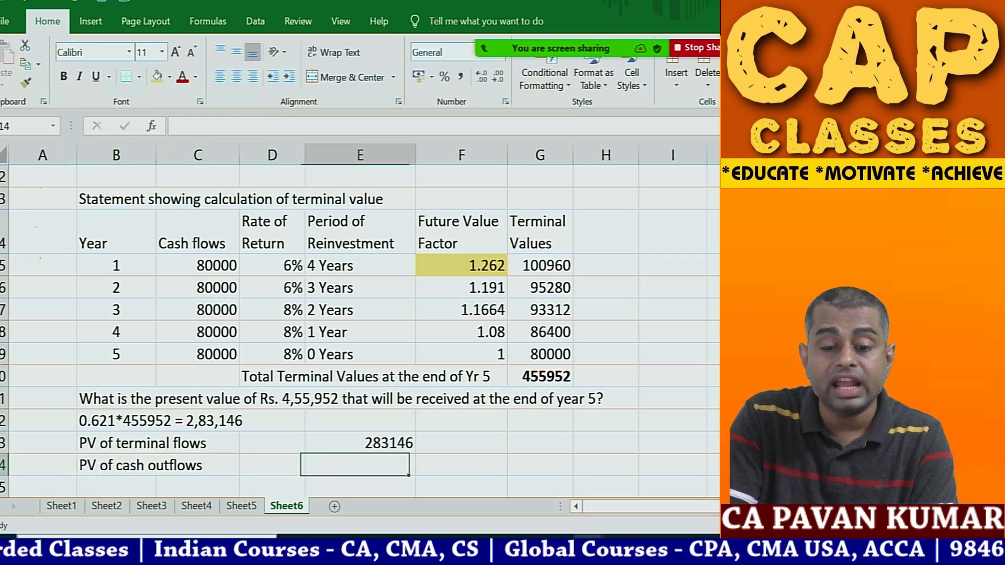
pyautogui.write('200000')
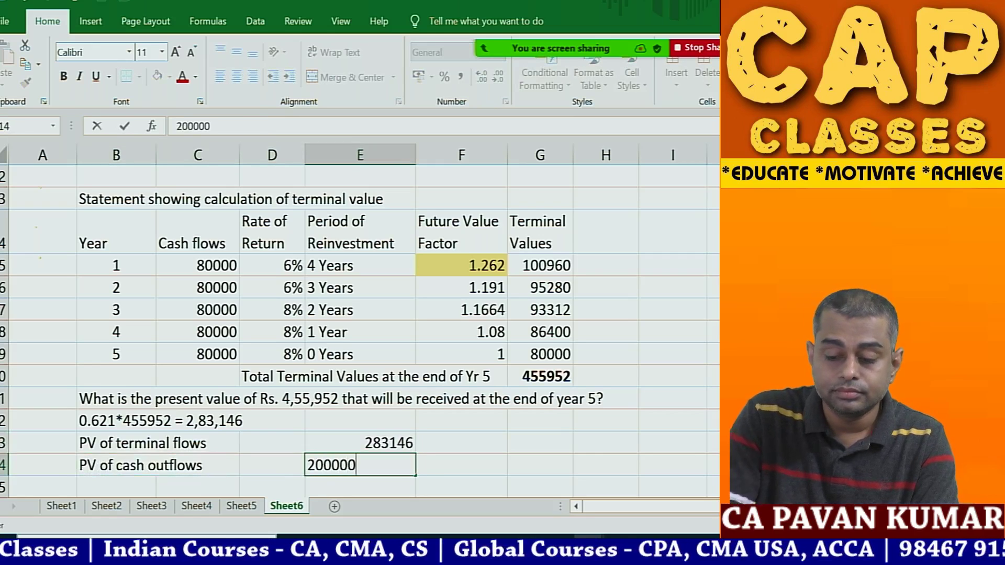
pyautogui.press('Return')
pyautogui.write('Since P')
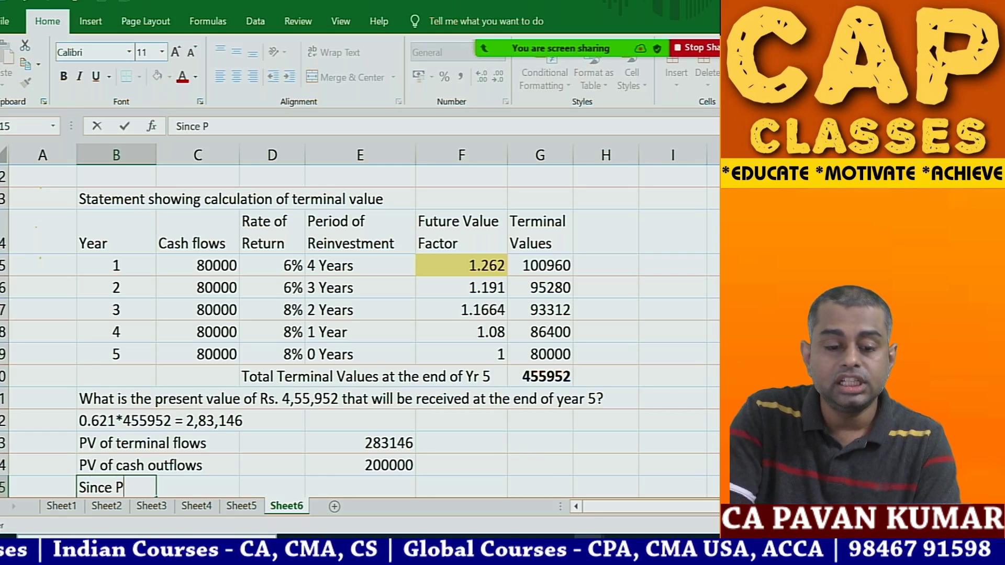
pyautogui.write('V of terminal fl')
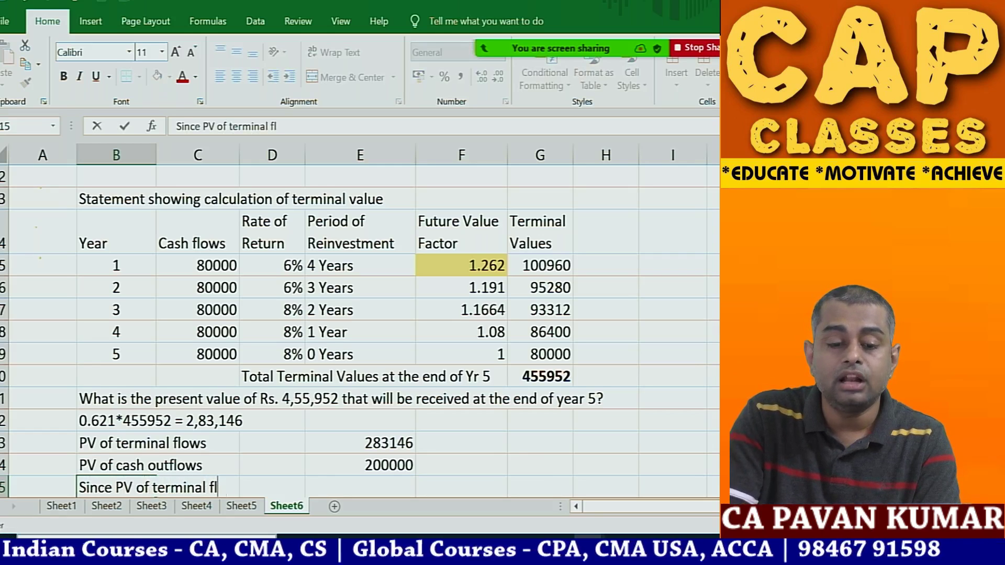
pyautogui.write('ows are higher,')
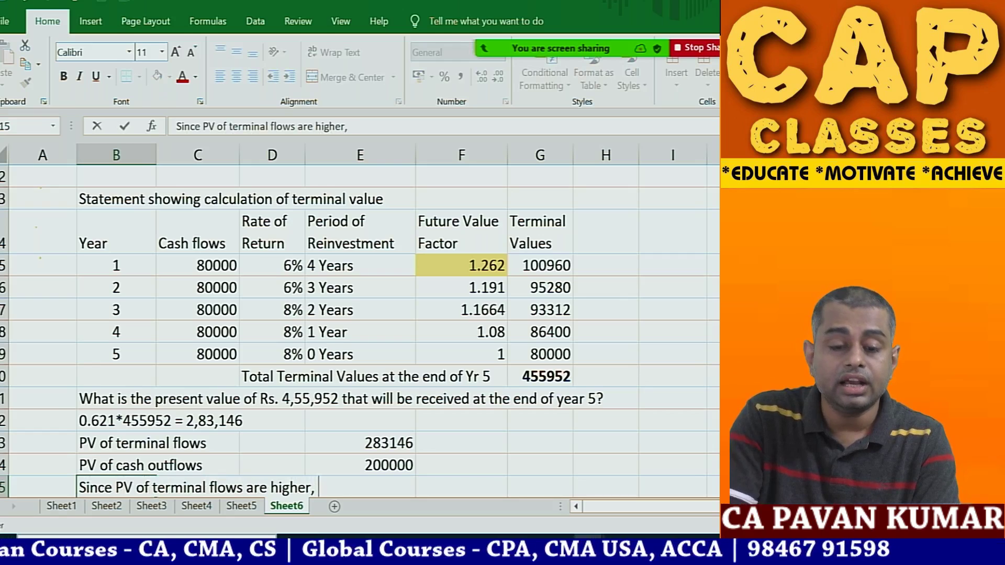
pyautogui.write(' the project can be accepted.')
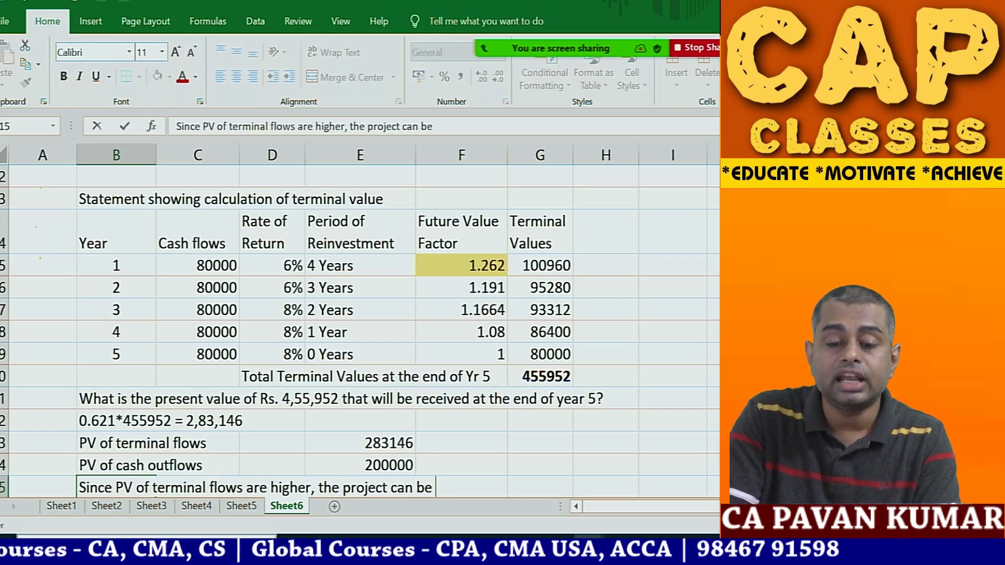
# Commit the B15 conclusion that the project is accepted because PV of terminal flows is higher.
pyautogui.hotkey('ctrl', 'Return')
pyautogui.press('Return')
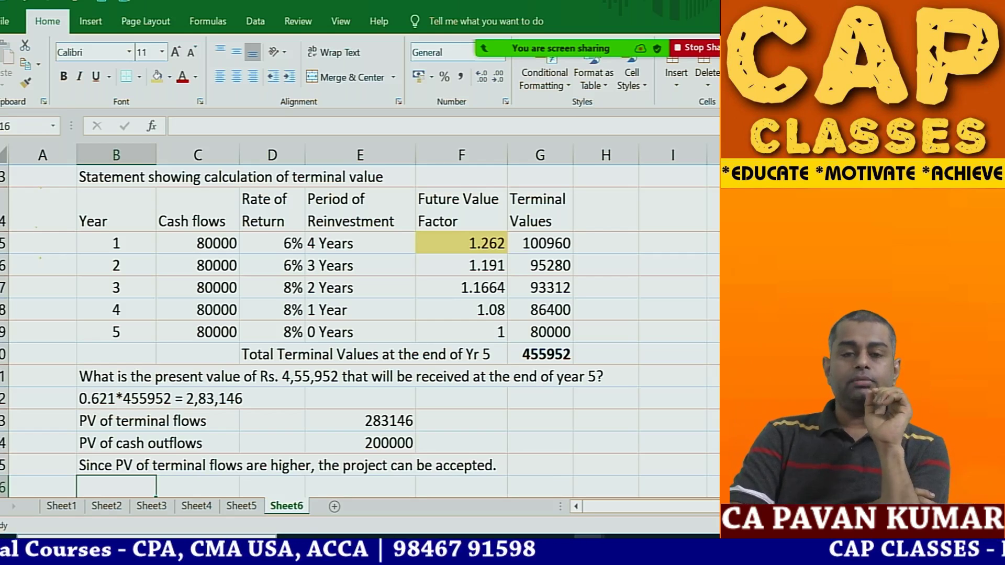
pyautogui.scroll(-1, 360, 314)
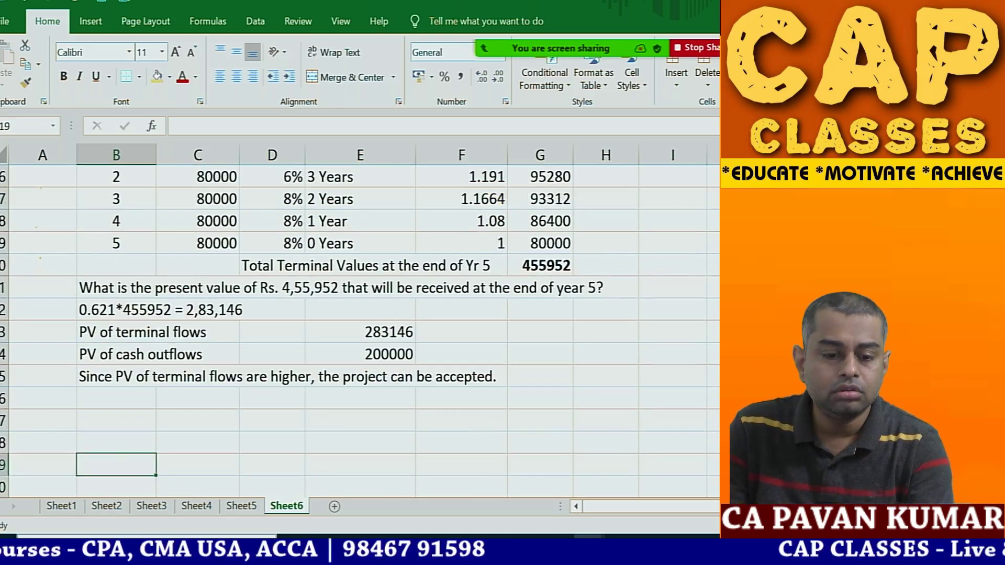
# Write the Step 1 terminal-flow notes in B17–B19 and start the Step 2 discounting line in B20.
pyautogui.click(116, 421)
pyautogui.write('Step 1: ')
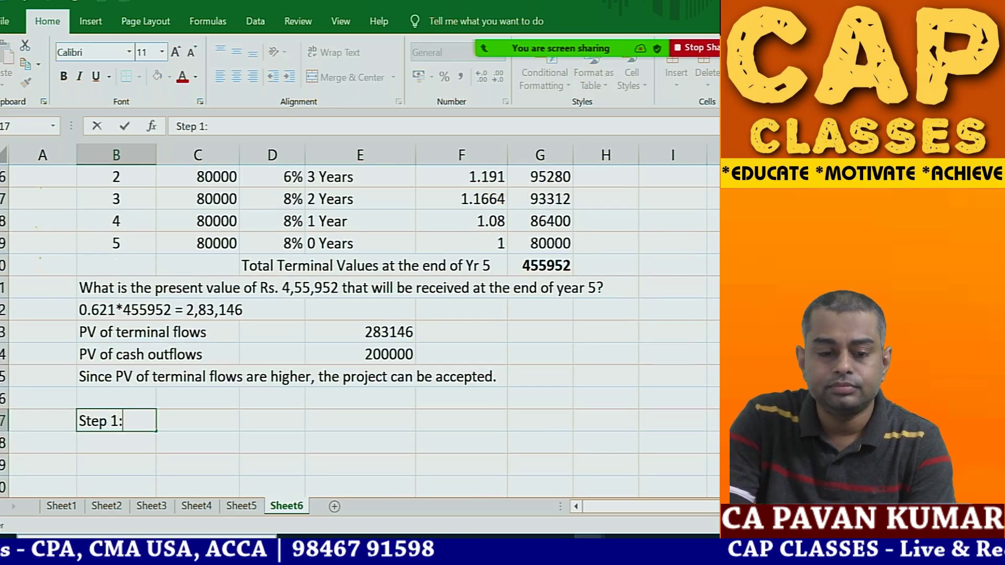
pyautogui.write('CAlcula')
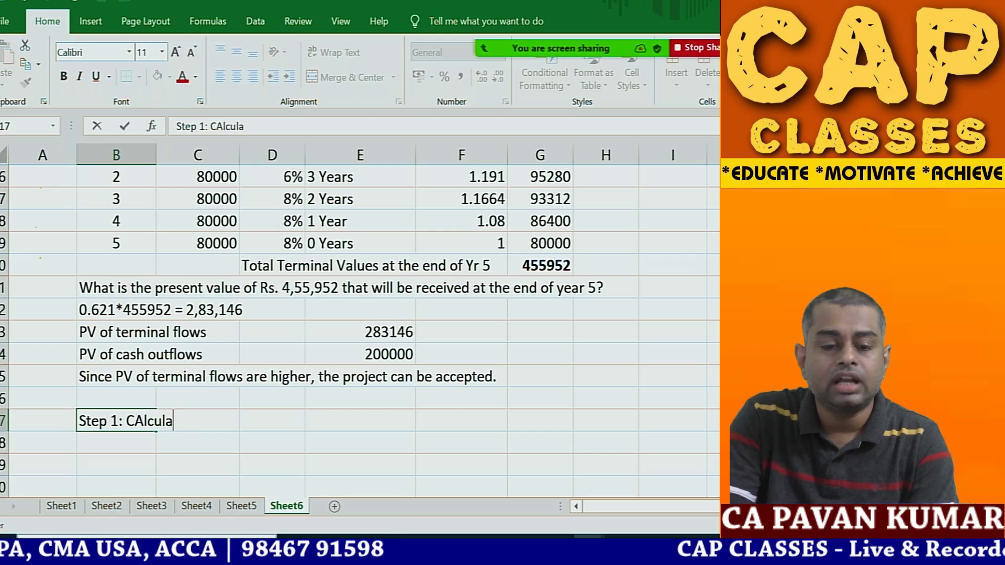
pyautogui.write('te TErminal flows')
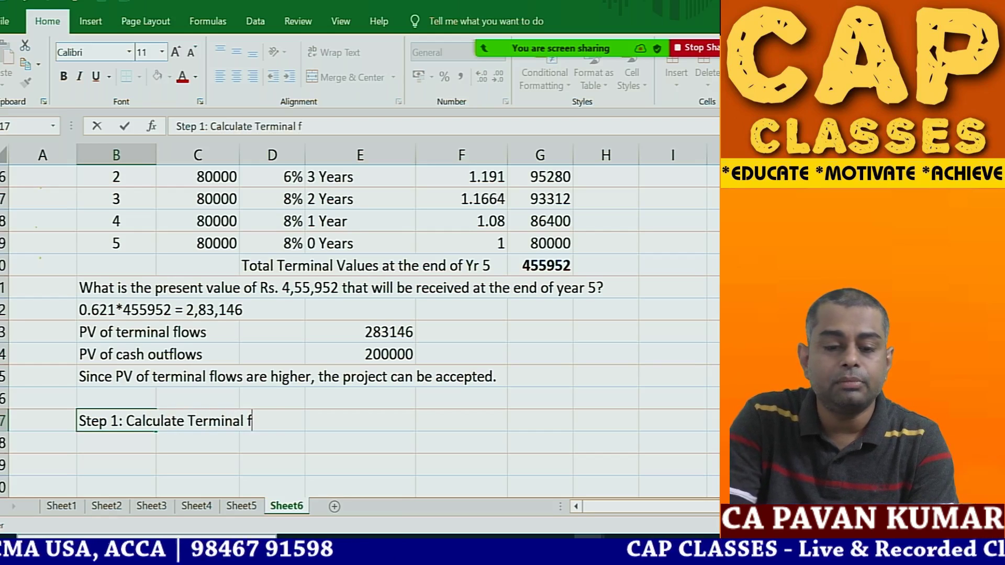
pyautogui.press('Return')
pyautogui.write('each year, ')
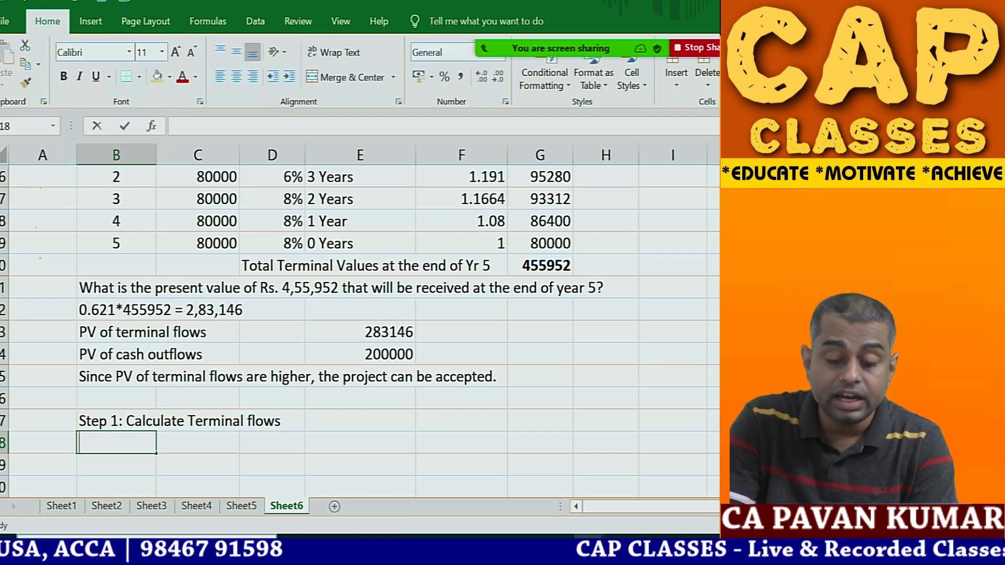
pyautogui.write('whate')
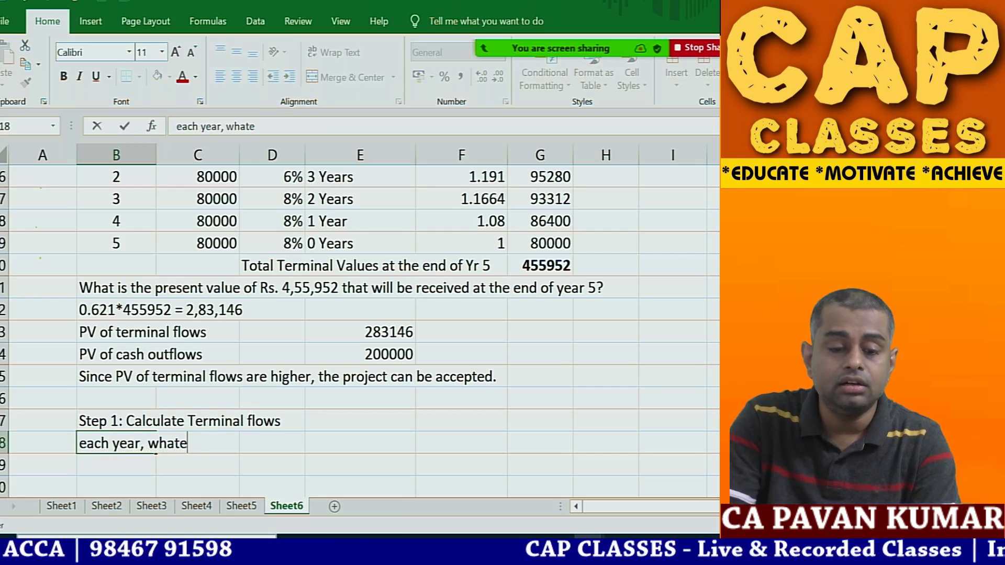
pyautogui.write('ver the cash flow ')
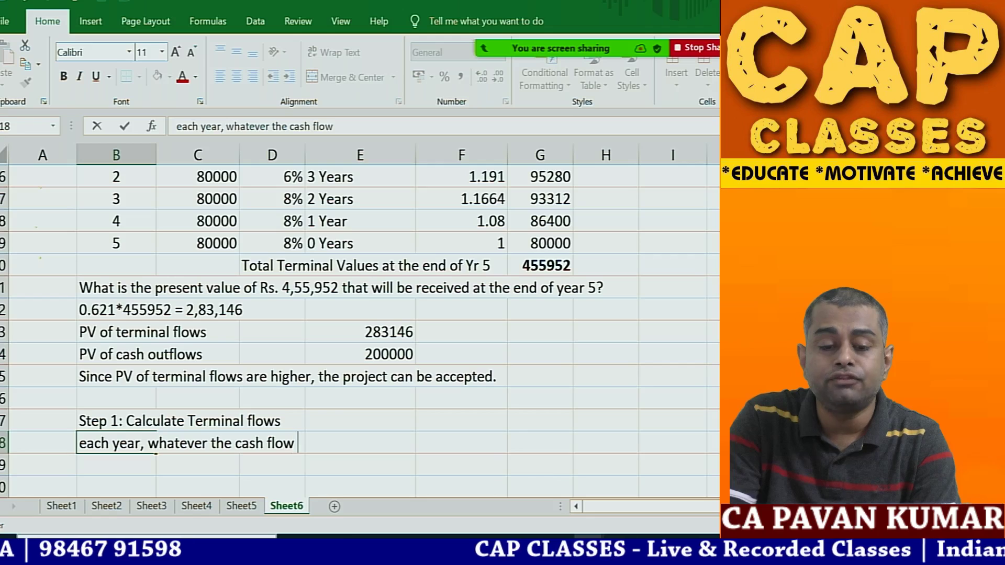
pyautogui.write('comes, ')
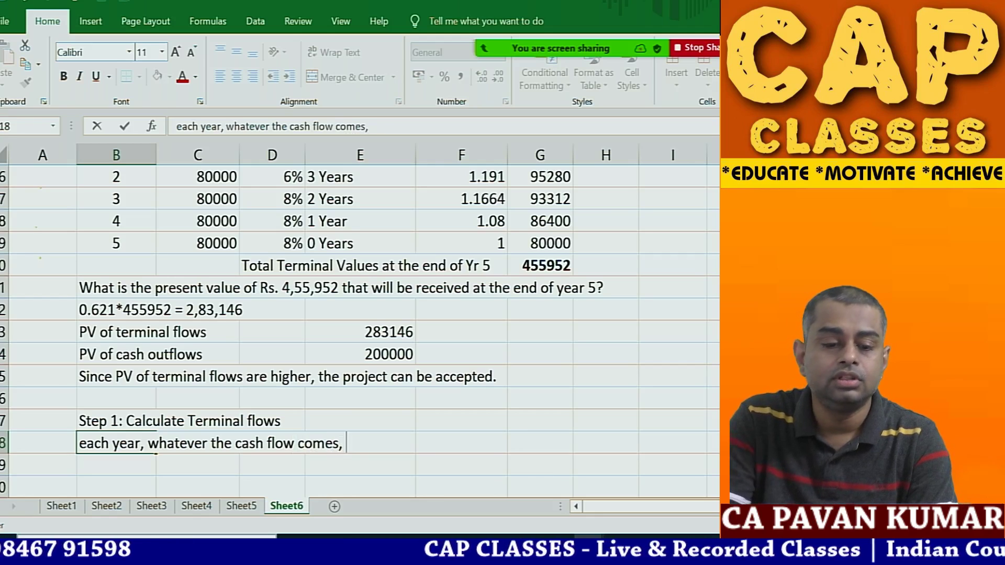
pyautogui.write('will be reinvest')
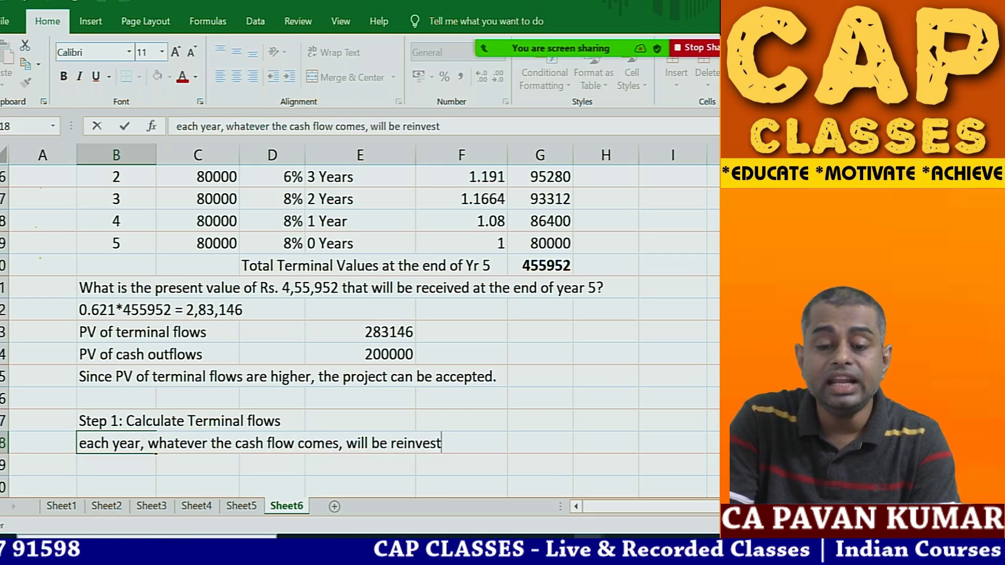
pyautogui.write('ed at a given ra')
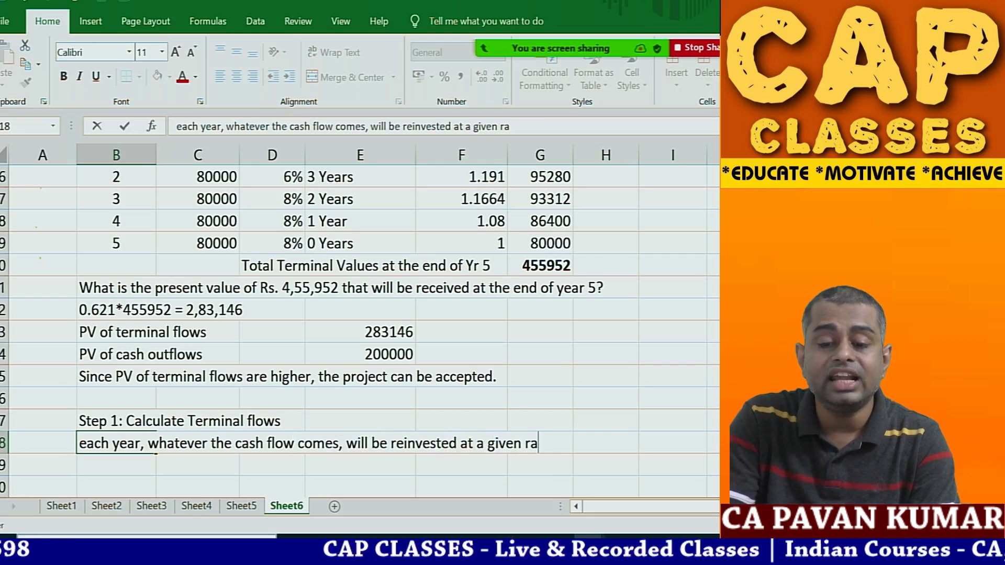
pyautogui.write('te till Year ')
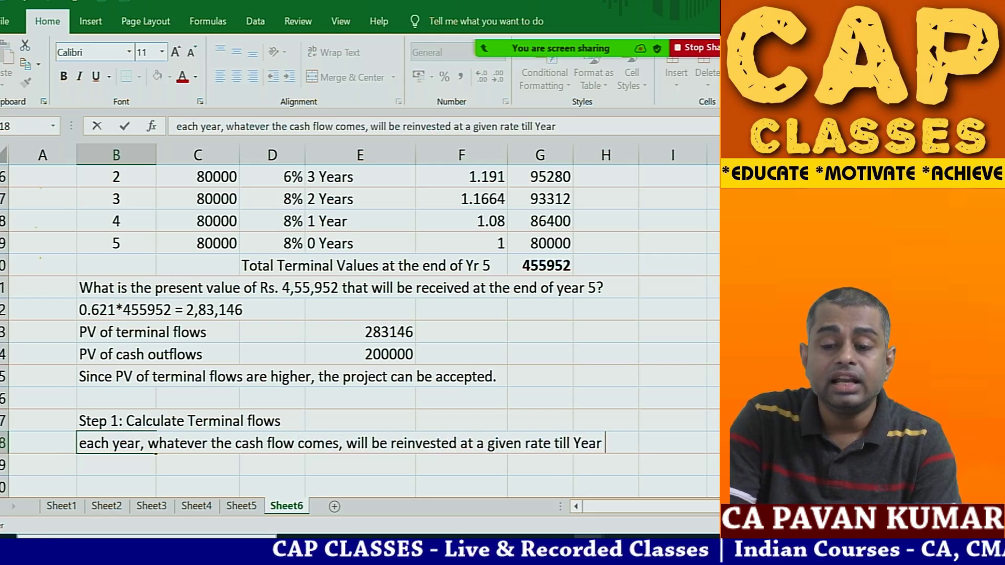
pyautogui.write('"n')
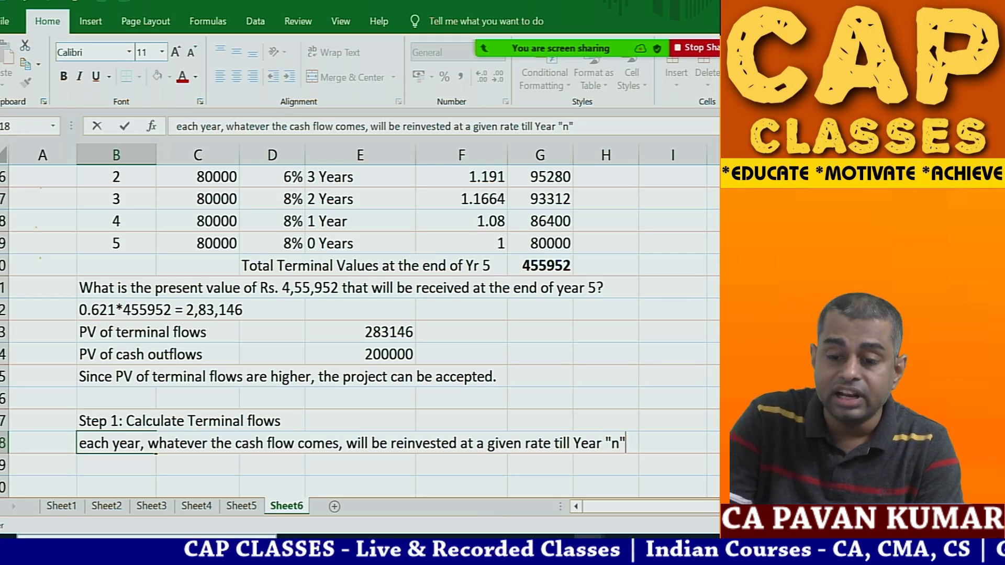
pyautogui.press('Return')
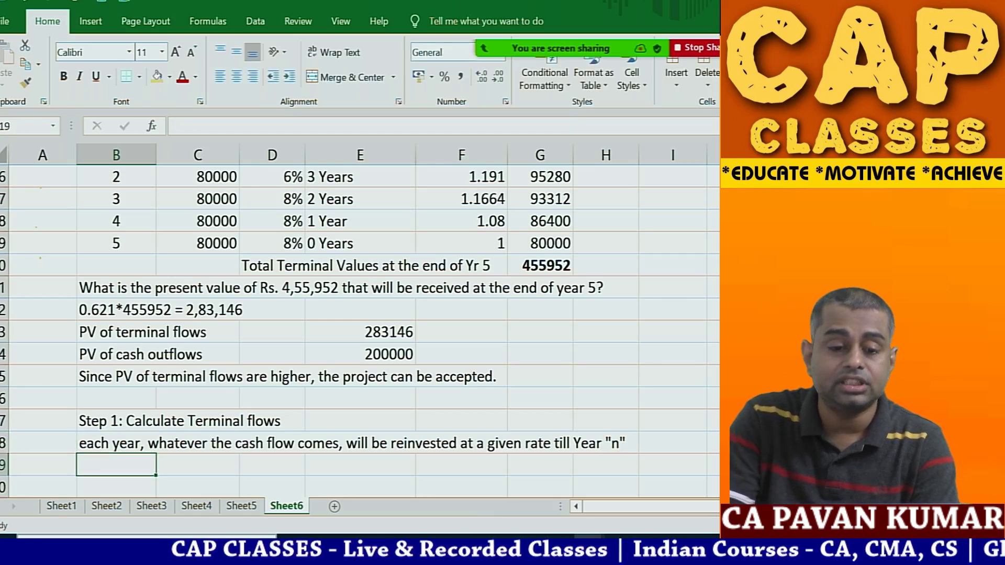
pyautogui.write('Add all t')
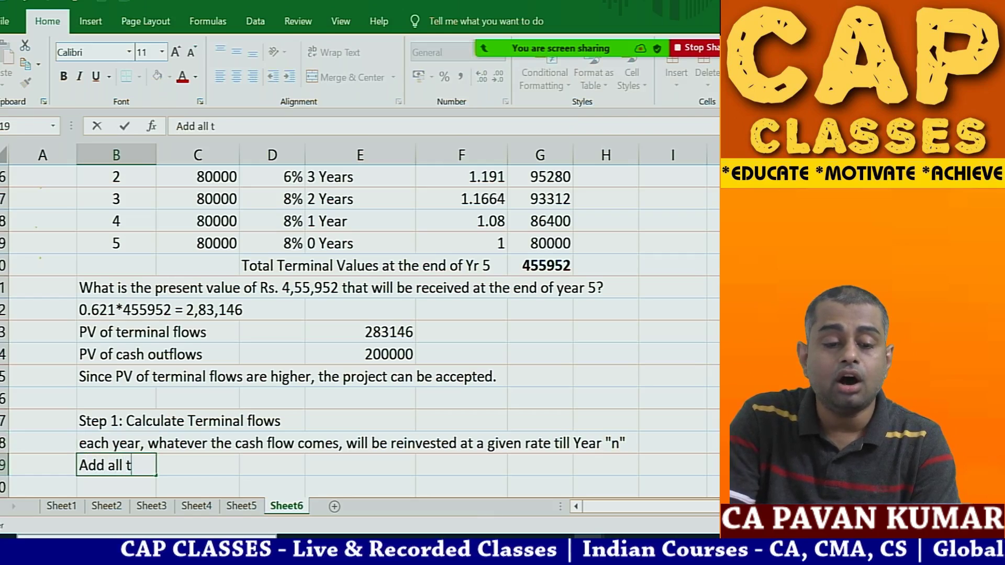
pyautogui.write('he terminal flows.')
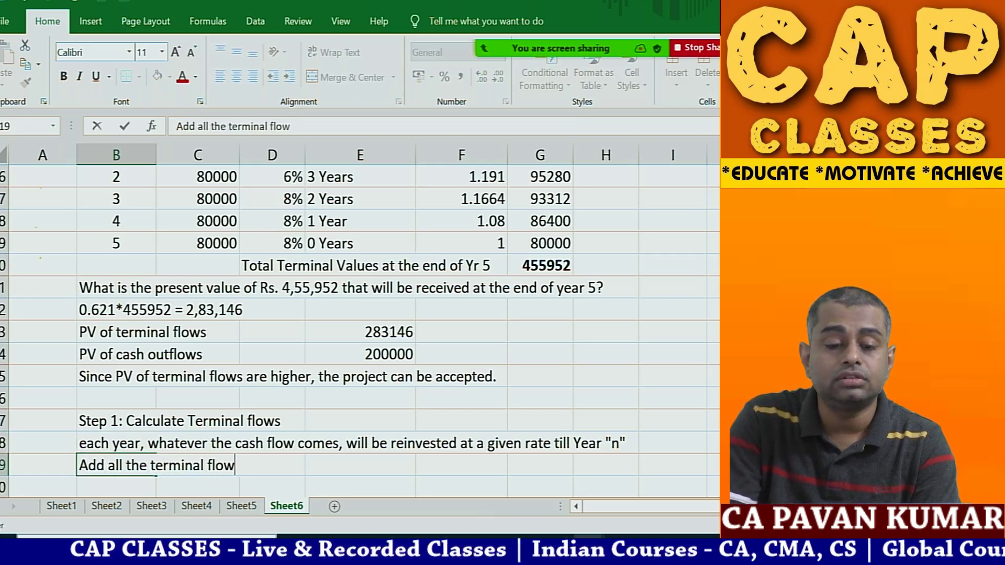
pyautogui.press('Return')
pyautogui.write('Step 2')
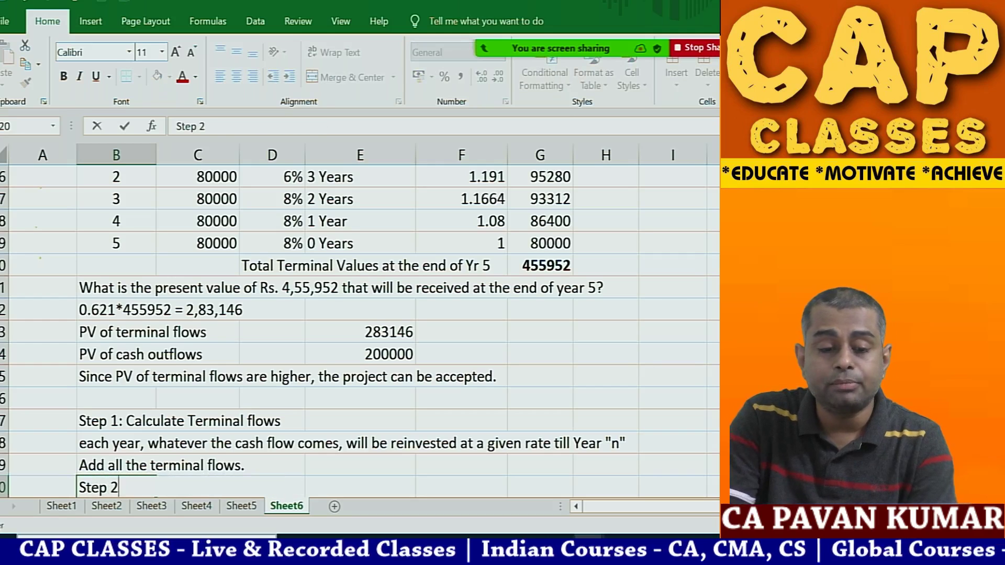
pyautogui.write(': Calculate')
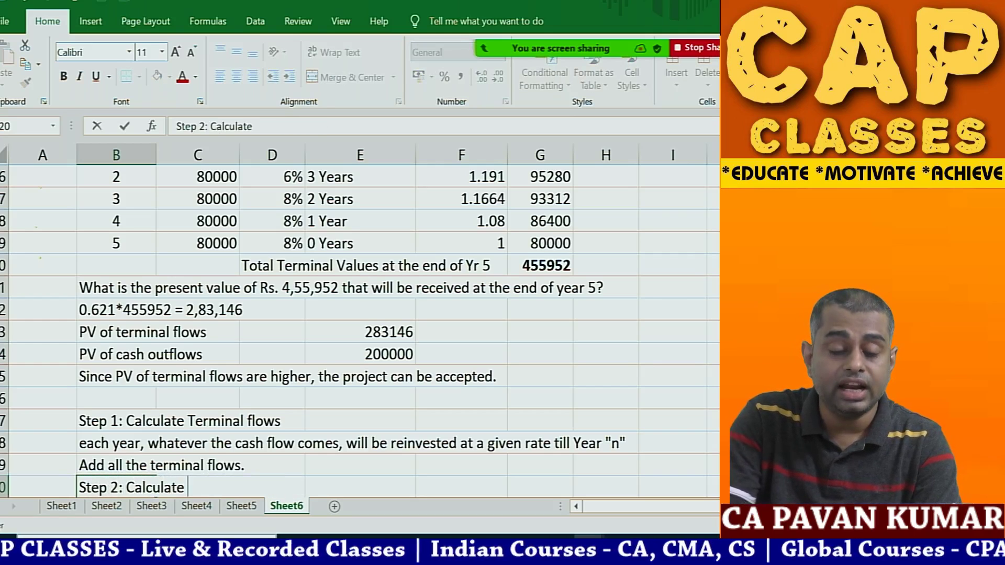
pyautogui.write(' the Present')
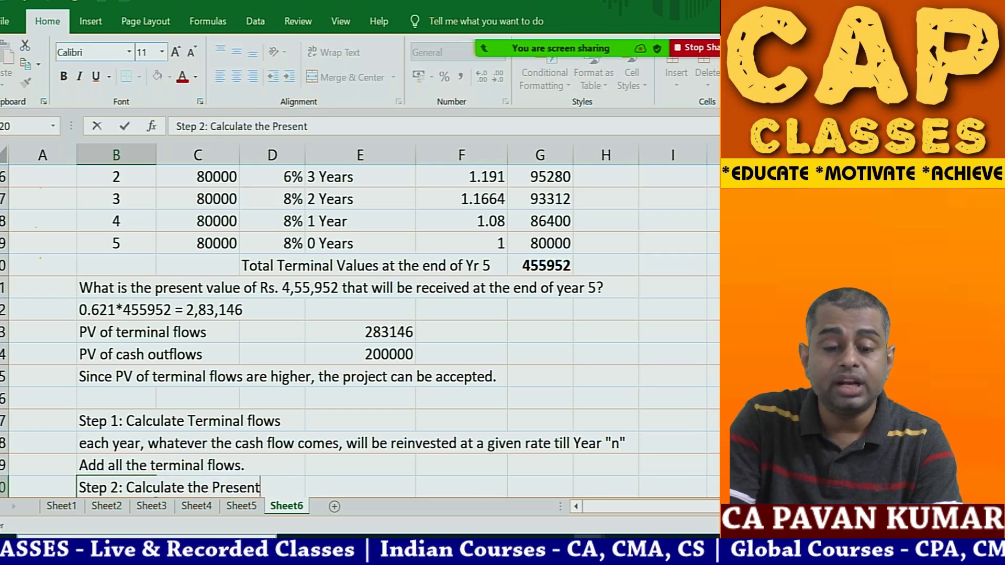
pyautogui.write(' Value of terminal ')
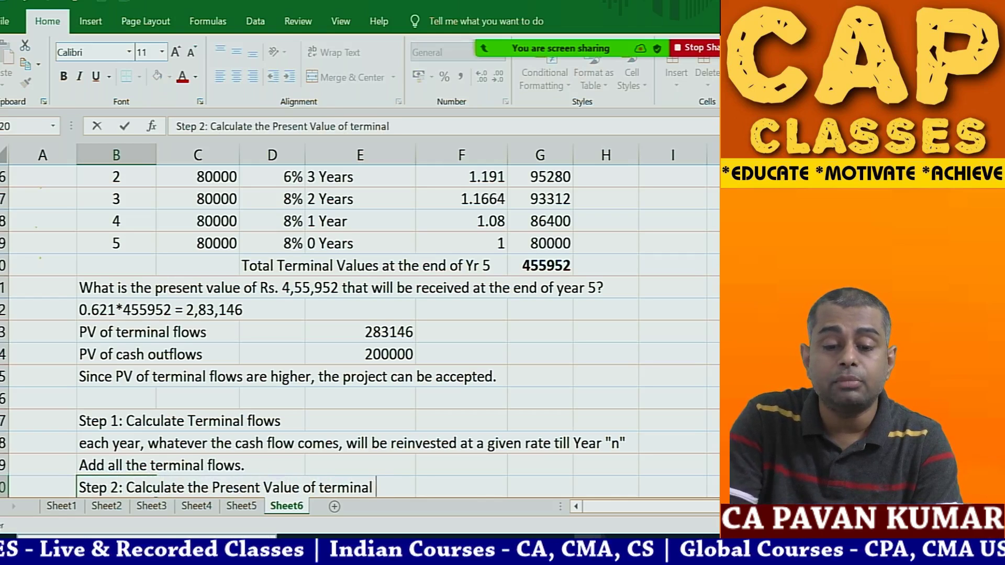
pyautogui.write('flows using Di')
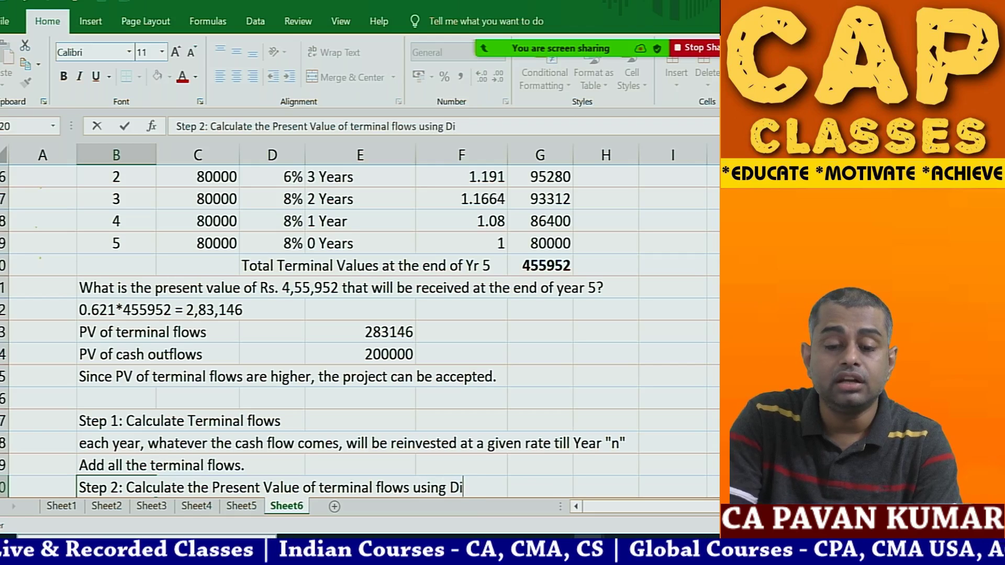
pyautogui.write('scount factor a')
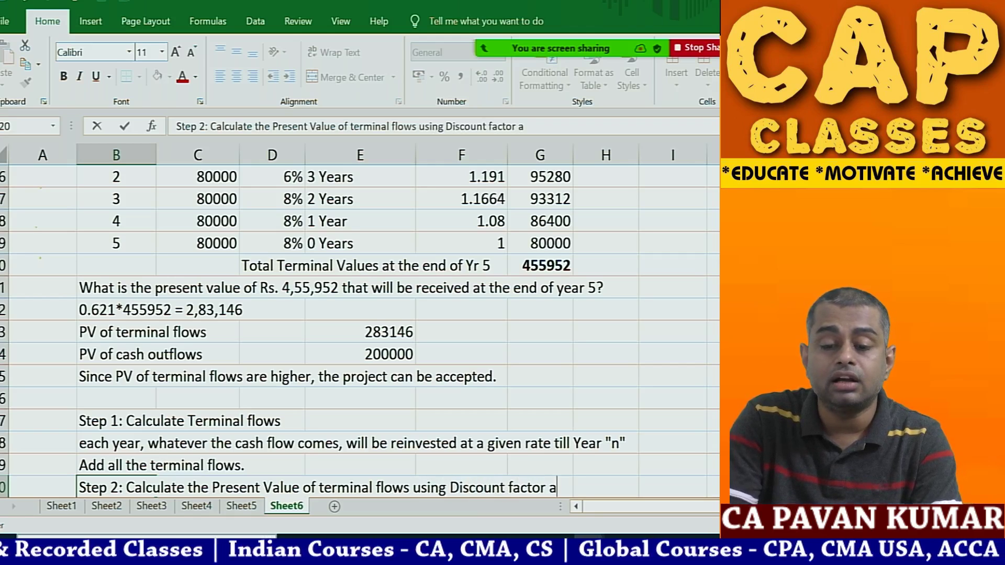
pyautogui.write('t cost of capital given')
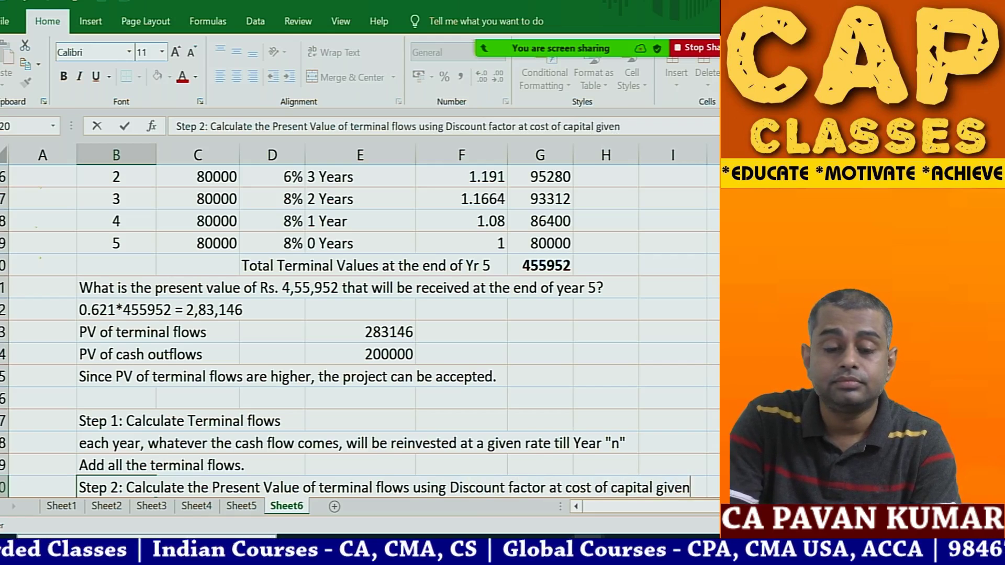
# Finish Step 2 and add 'Step 3: IF PV of TF > PV of cash outflow, accept the project'.
pyautogui.press('Return')
pyautogui.write('Ste')
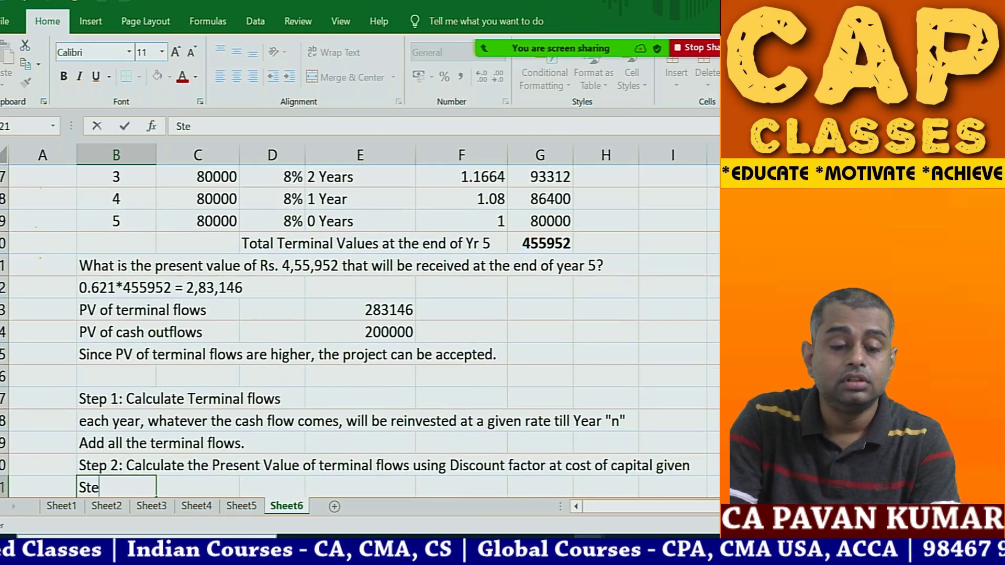
pyautogui.write('p 3: IF P')
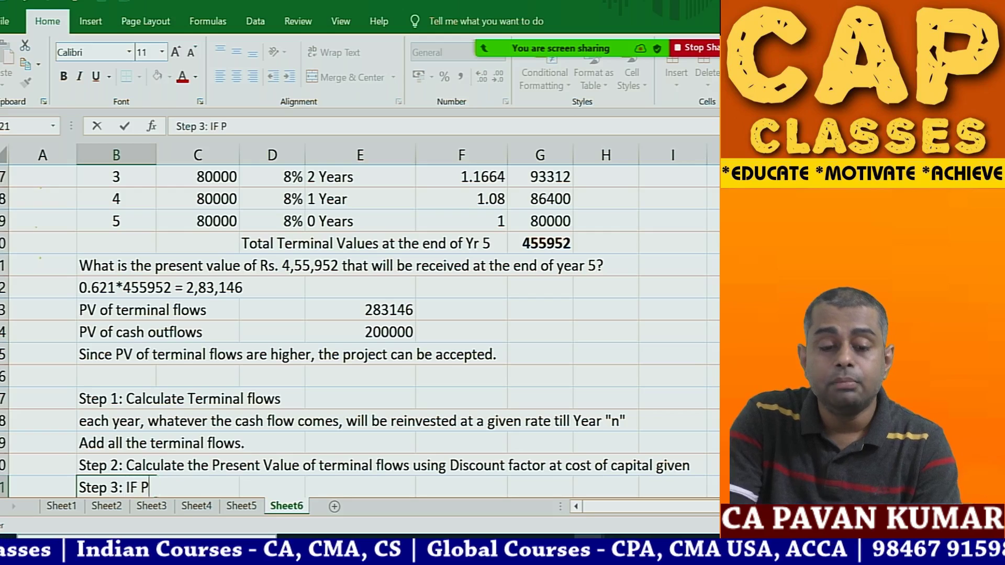
pyautogui.write('V of TF')
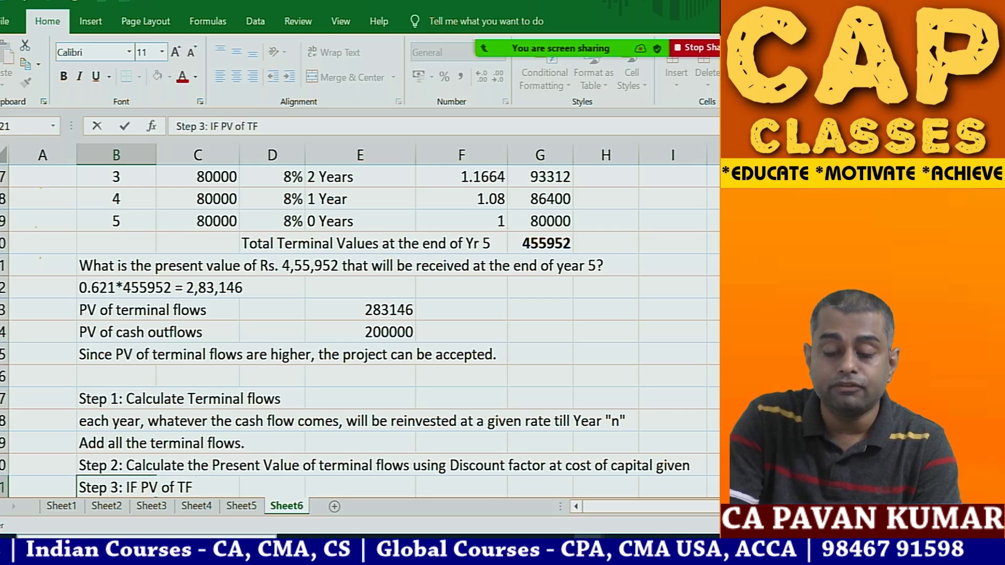
pyautogui.write(' > PV')
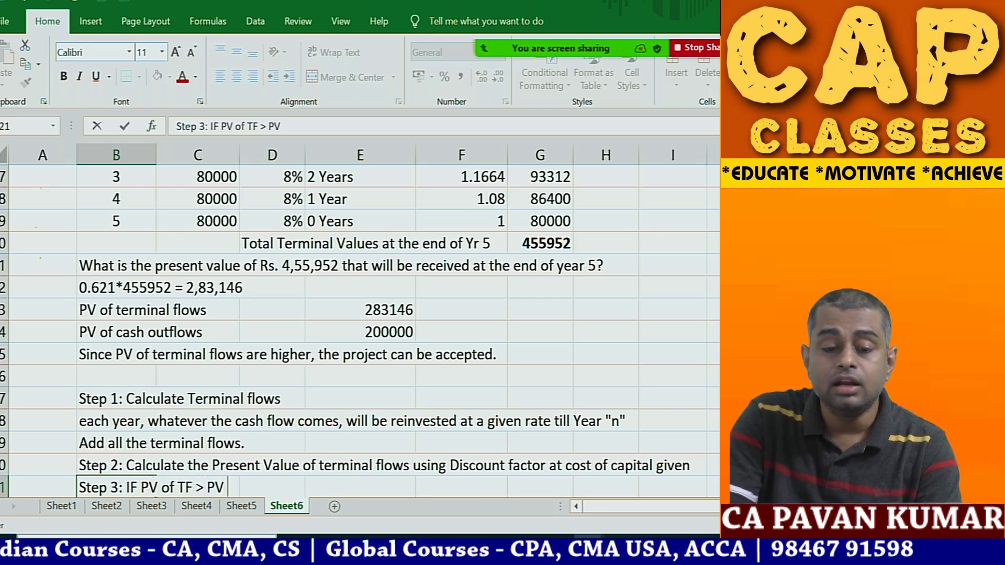
pyautogui.write(' of cash outflow')
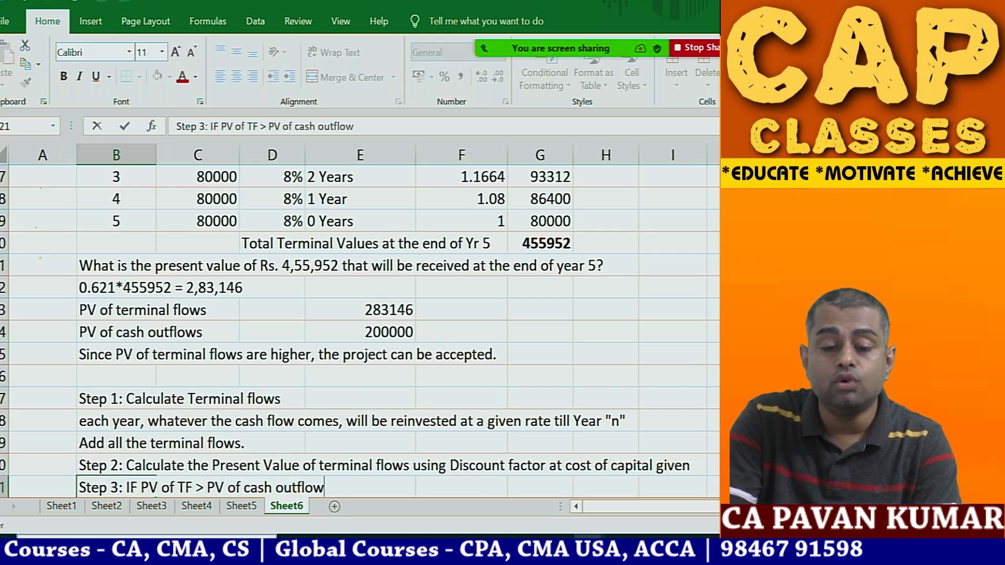
pyautogui.write(', accept')
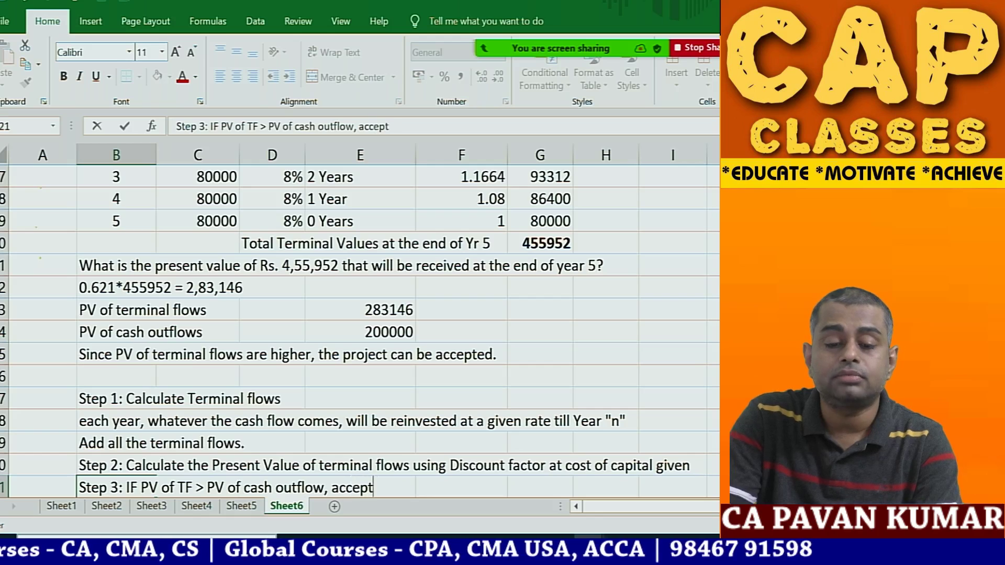
pyautogui.write(' the project')
pyautogui.press('Return')
pyautogui.press('Return')
pyautogui.press('Return')
pyautogui.press('Return')
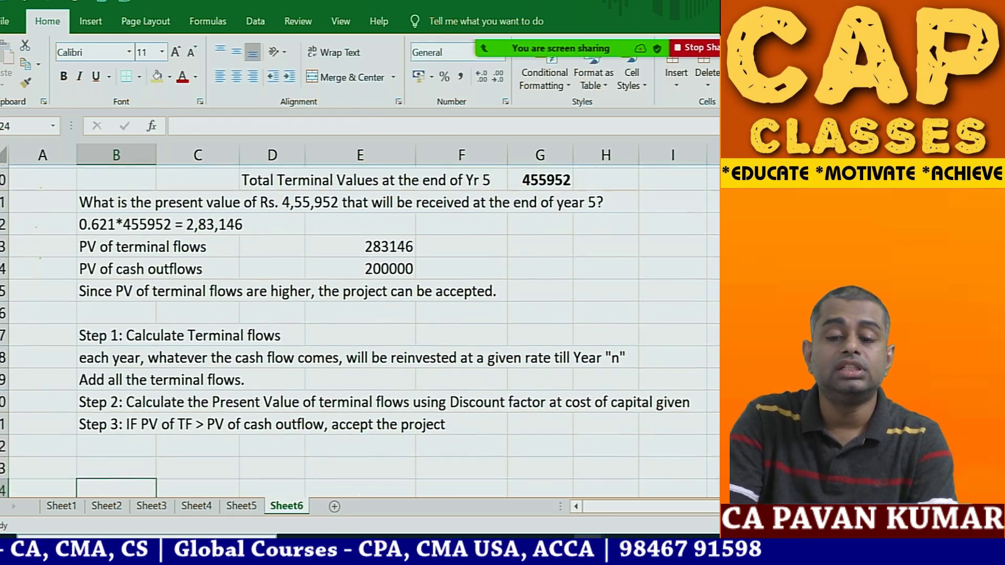